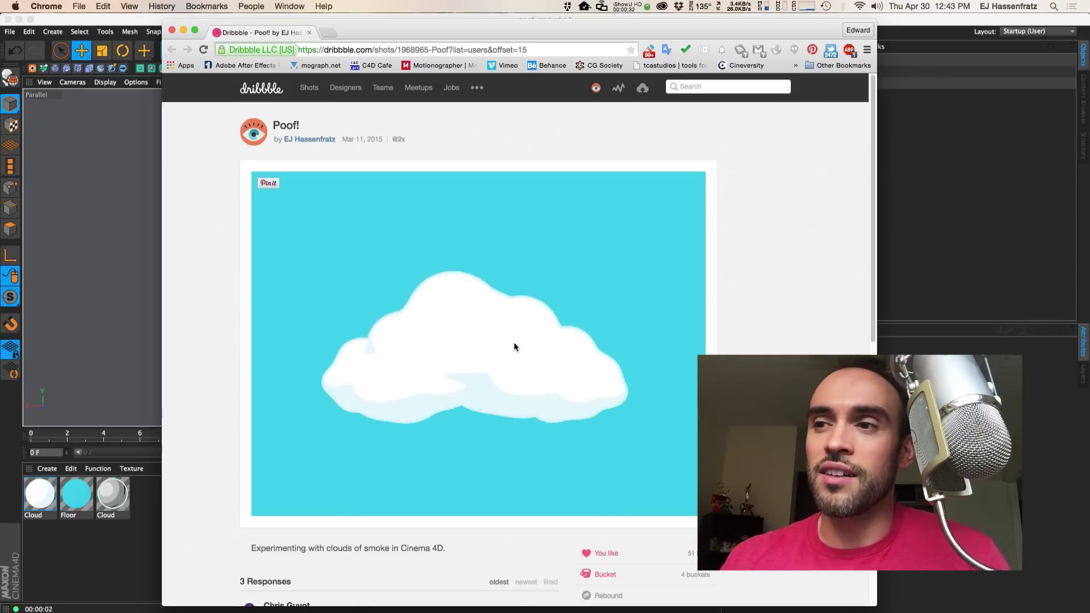
Play the finished poof animation in the poof_end.c4d scene and stop playback.
{"action": "left_click_drag", "start_coordinate": [393, 29], "coordinate": [553, 487]}
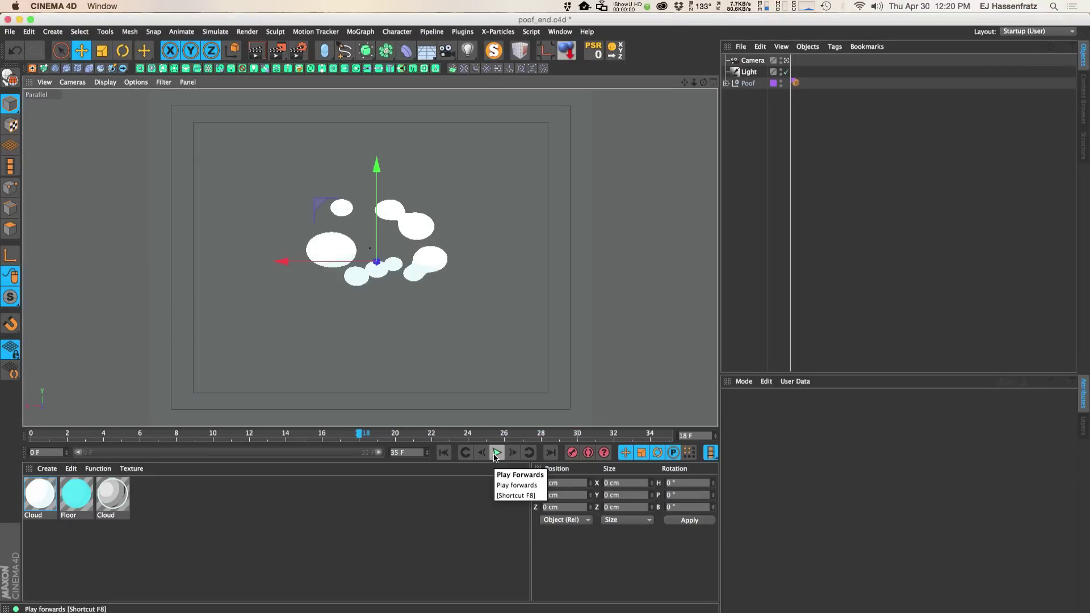
{"action": "left_click", "coordinate": [496, 453]}
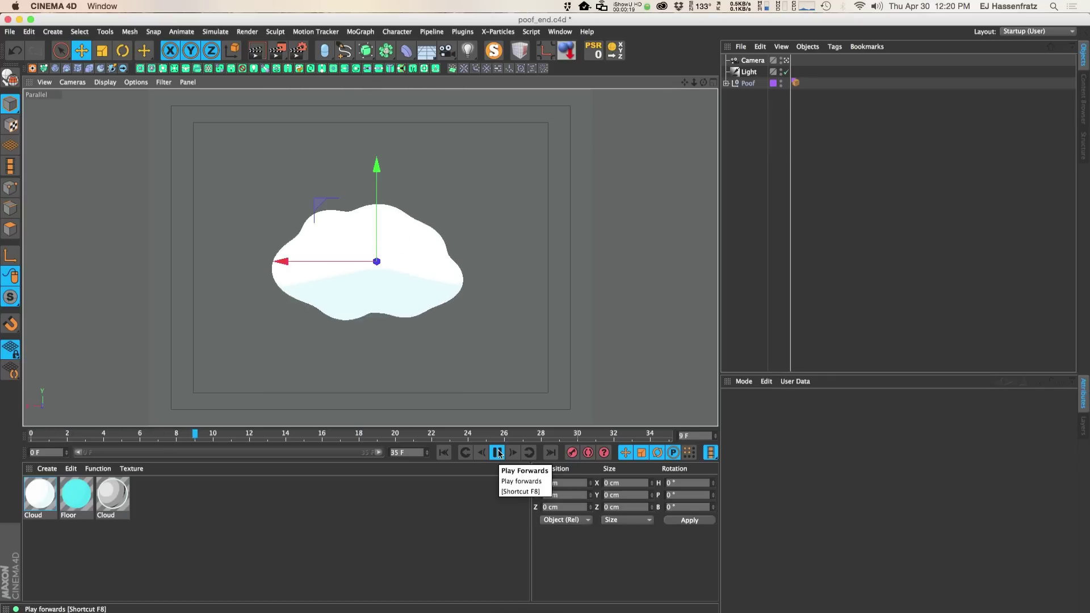
{"action": "left_click", "coordinate": [498, 453]}
Switch to the poof_start.c4d scene and show the Cloud material's illumination settings.
{"action": "left_click", "coordinate": [560, 31]}
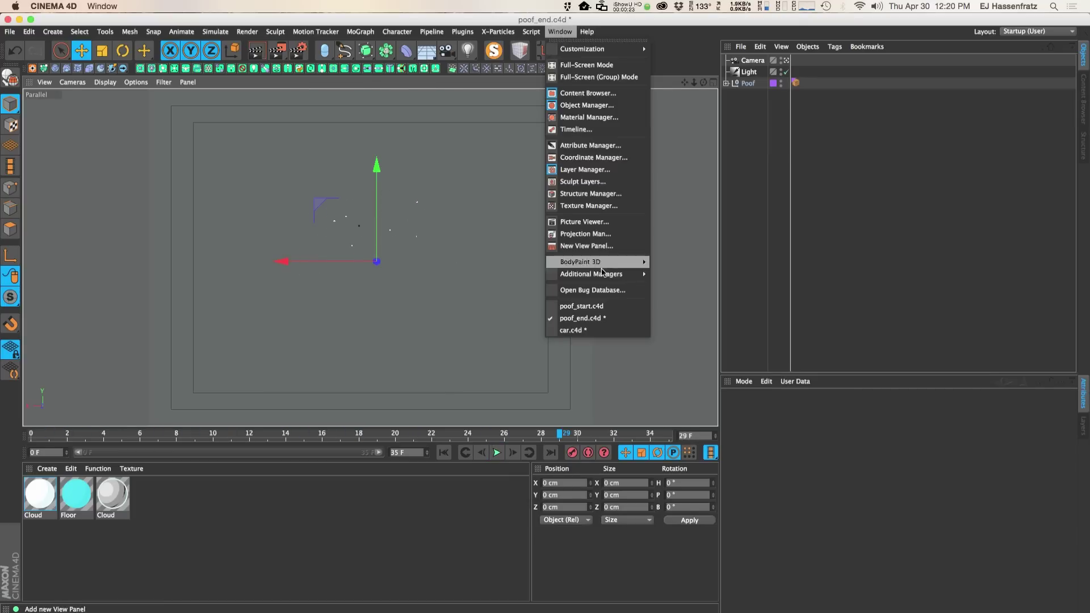
{"action": "left_click", "coordinate": [602, 318]}
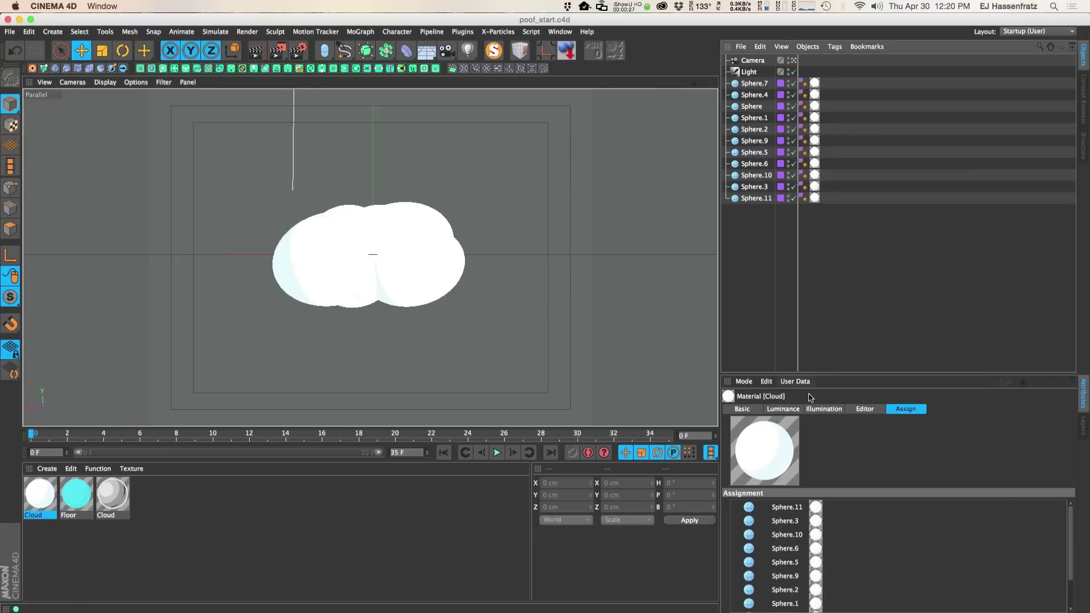
{"action": "left_click", "coordinate": [826, 408]}
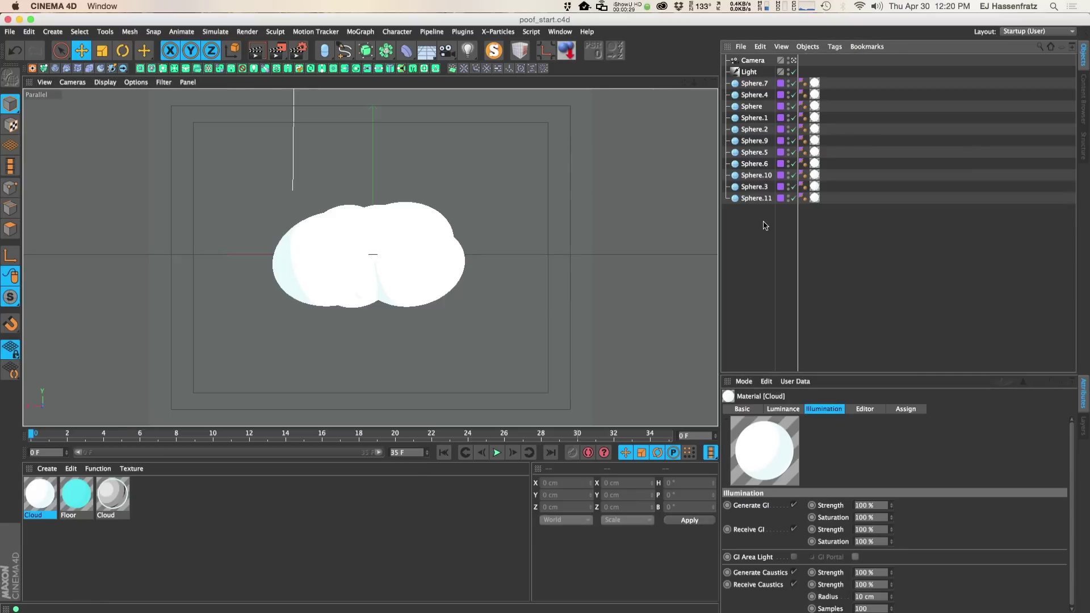
Examine the camera's projection options and the light's general settings, and render a preview of the cloud.
{"action": "left_click", "coordinate": [755, 61]}
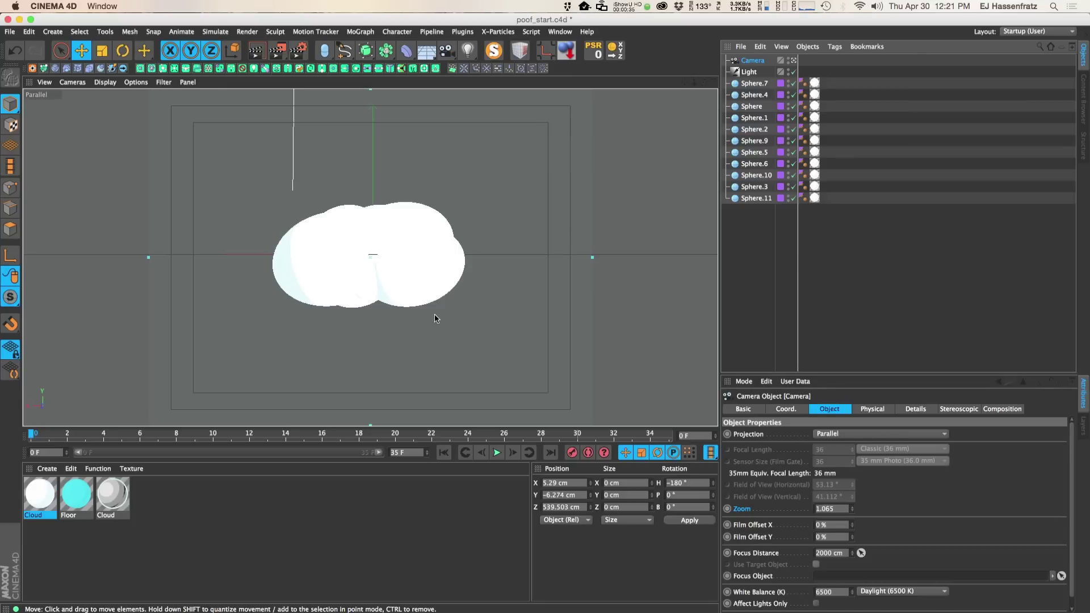
{"action": "left_click", "coordinate": [839, 435]}
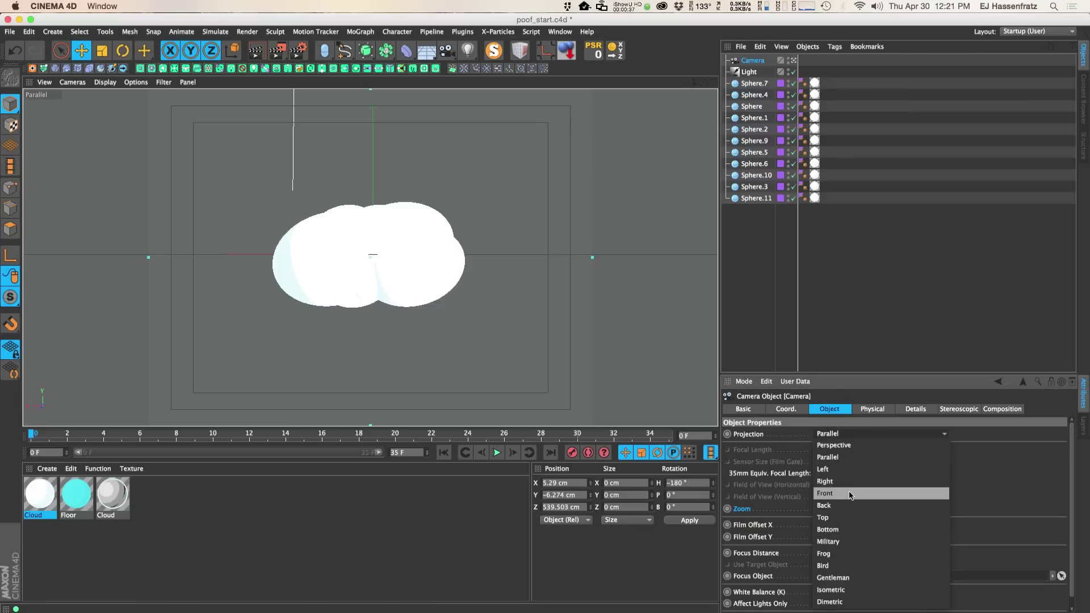
{"action": "left_click", "coordinate": [810, 409]}
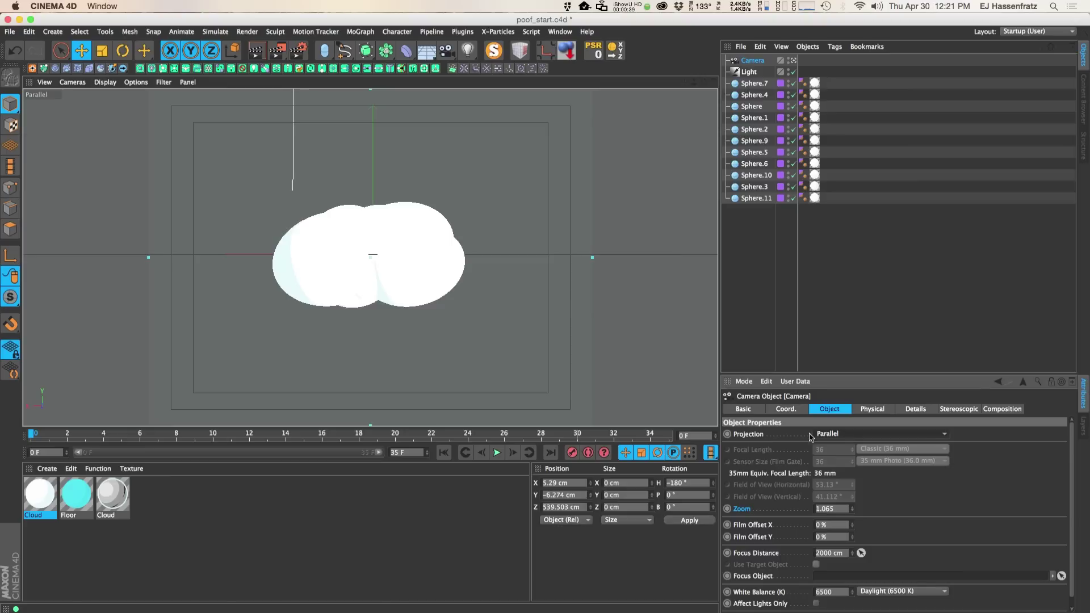
{"action": "mouse_move", "coordinate": [375, 267]}
{"action": "left_mouse_down", "text": "alt"}
{"action": "mouse_move", "coordinate": [390, 268]}
{"action": "mouse_move", "coordinate": [382, 286]}
{"action": "left_mouse_up", "text": "alt"}
{"action": "key", "text": "super+shift+z"}
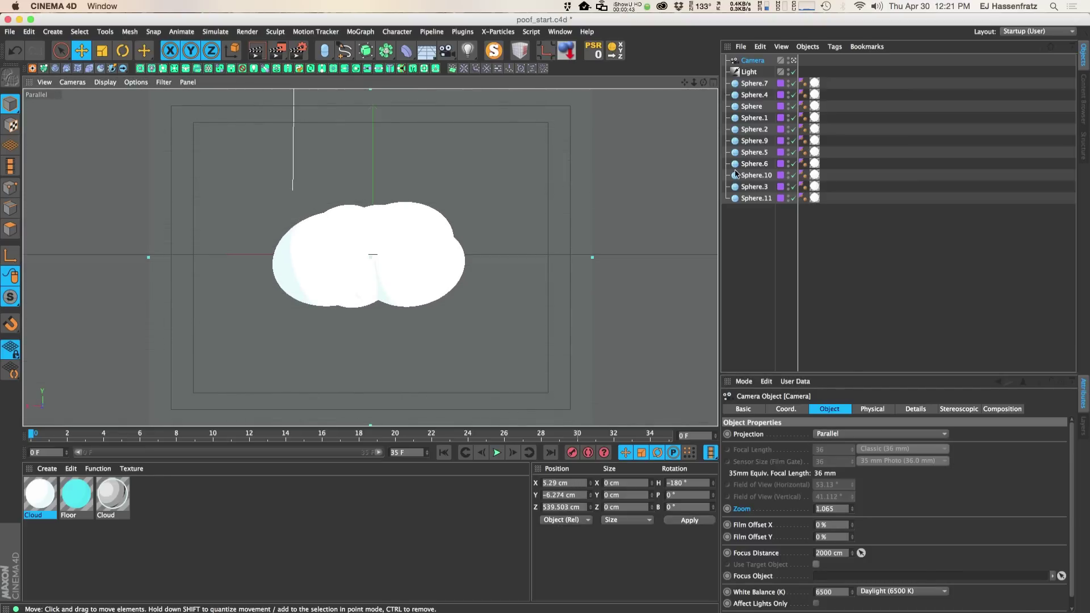
{"action": "left_click", "coordinate": [749, 72]}
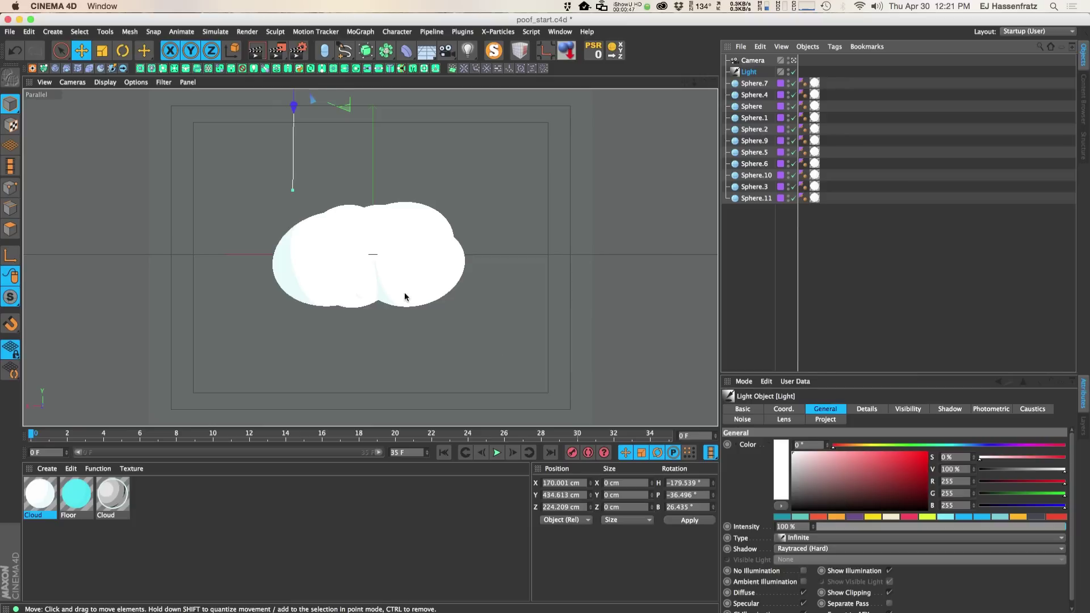
{"action": "key", "text": "super+r"}
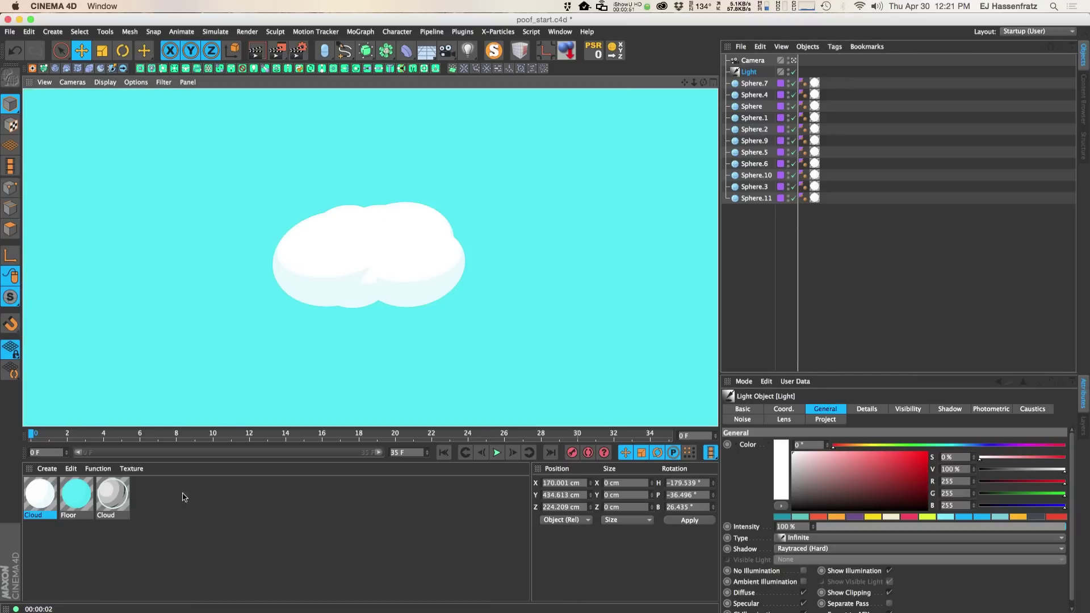
Examine the shader in the Cloud material's Luminance channel and close the material editor.
{"action": "double_click", "coordinate": [40, 494]}
{"action": "left_click_drag", "start_coordinate": [264, 92], "coordinate": [616, 127]}
{"action": "left_click", "coordinate": [553, 257]}
{"action": "left_click", "coordinate": [719, 257]}
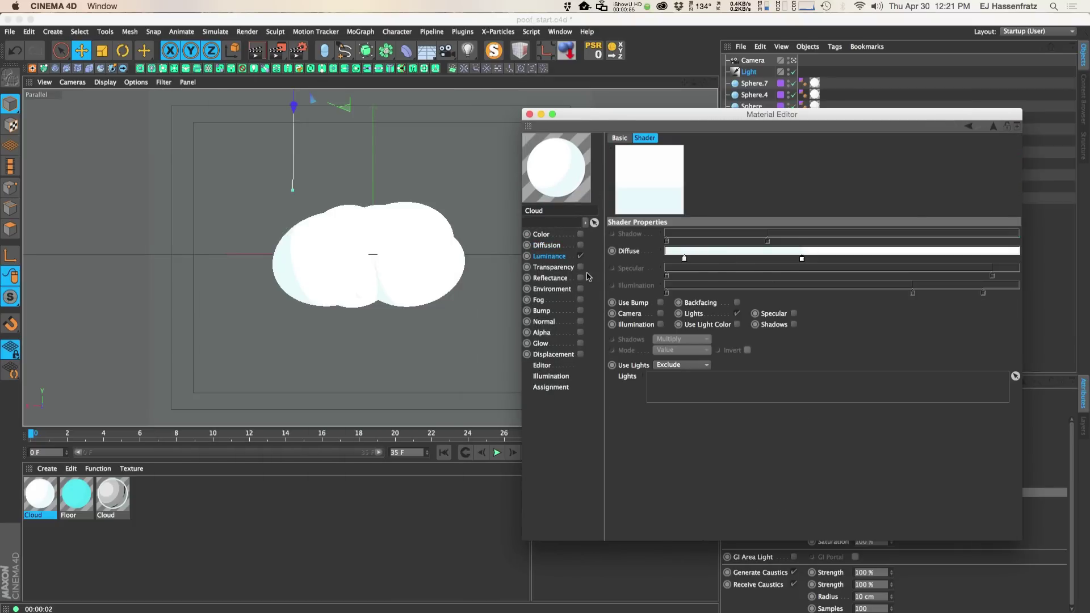
{"action": "left_click", "coordinate": [529, 114]}
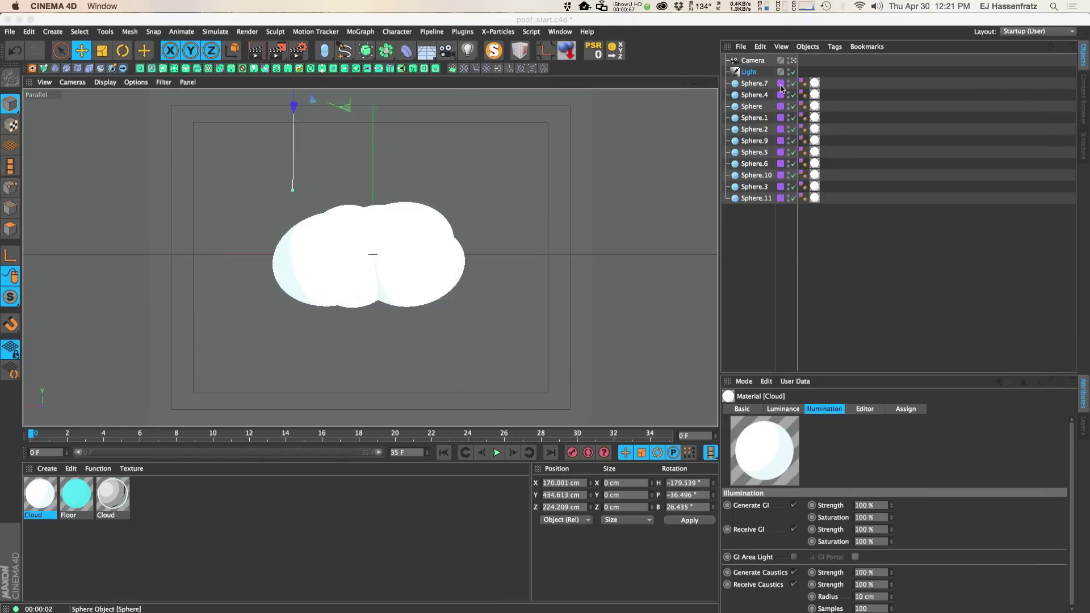
Inspect the Cloud sketch material and all the spheres that form the cloud, rendering the view as a preview.
{"action": "left_click", "coordinate": [113, 504]}
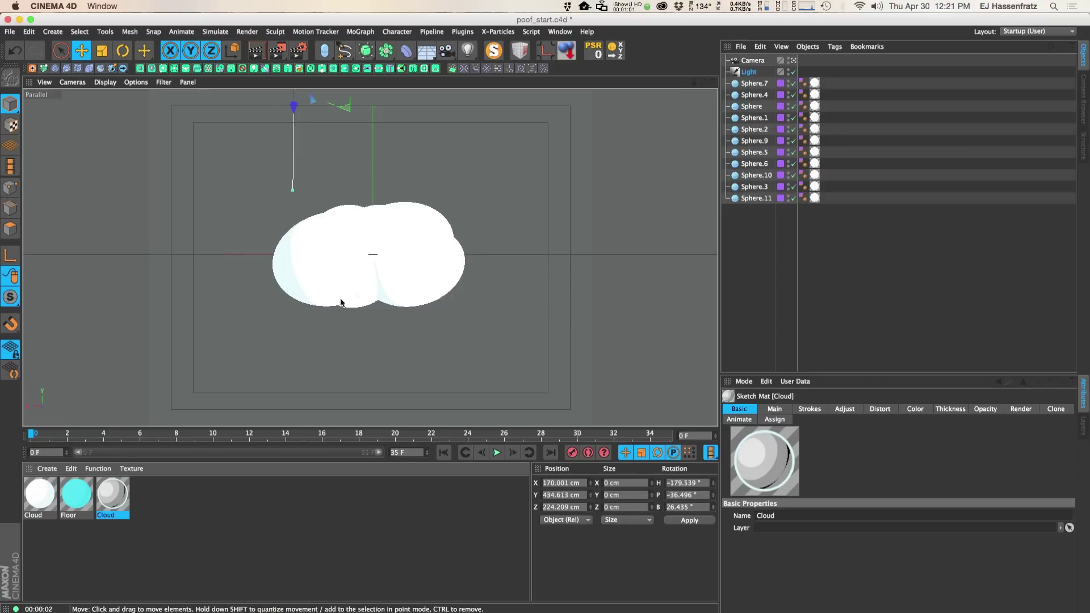
{"action": "key", "text": "ctrl+r"}
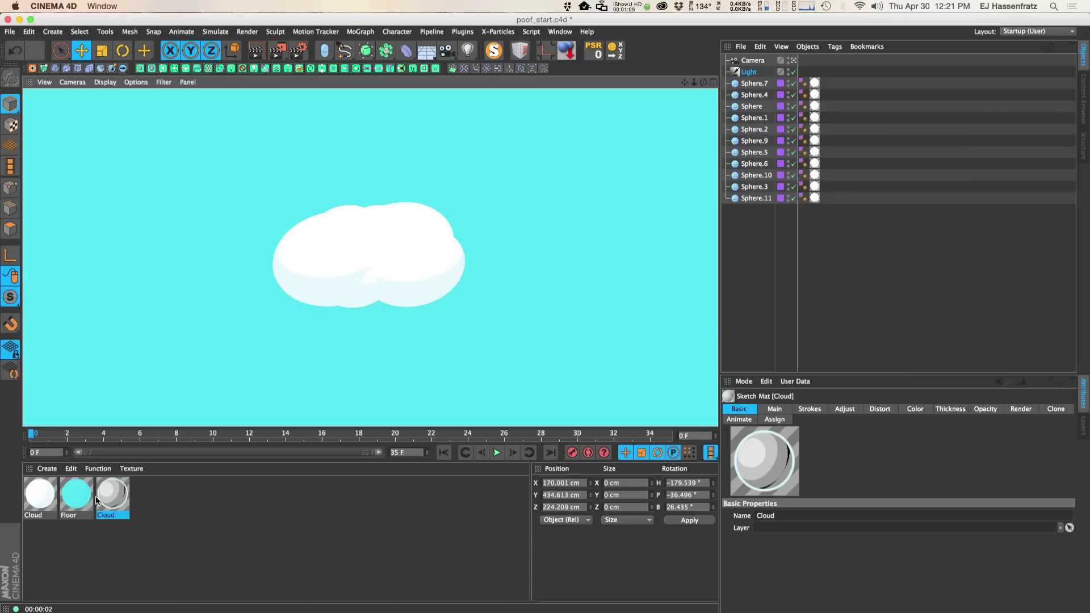
{"action": "left_click", "coordinate": [825, 309]}
{"action": "left_click_drag", "start_coordinate": [762, 225], "coordinate": [742, 86]}
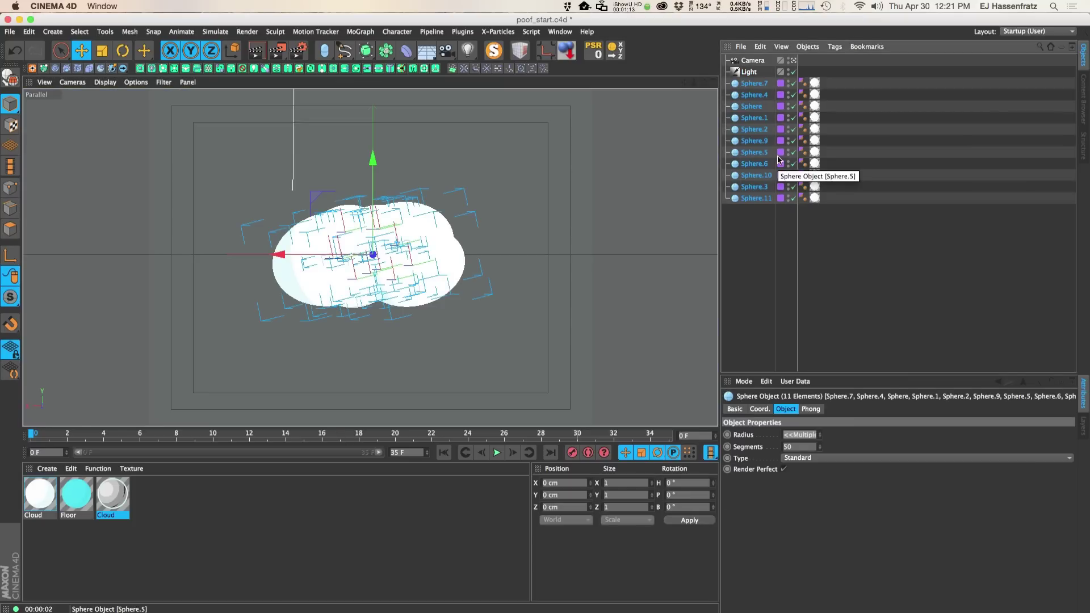
{"action": "key", "text": "ctrl+r"}
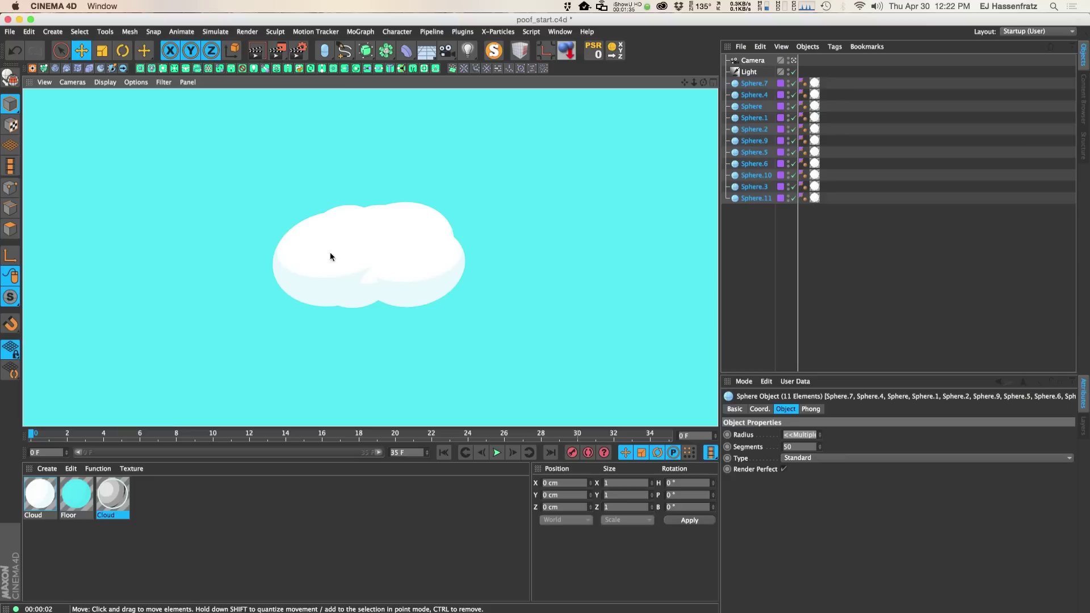
Add a Metaball object below the Light and make all the spheres its children.
{"action": "left_click", "coordinate": [406, 53]}
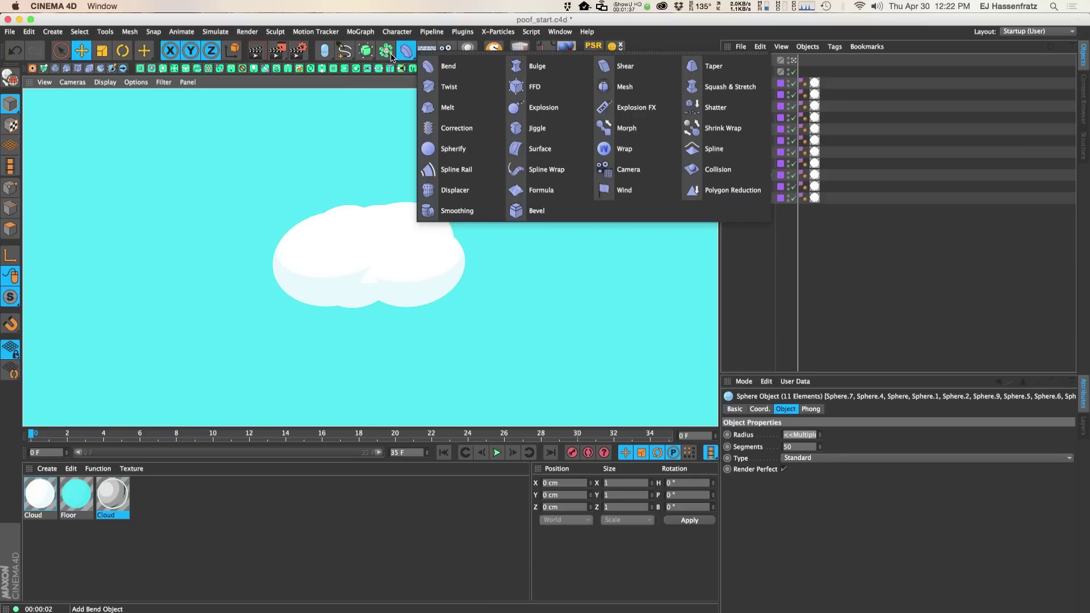
{"action": "left_click", "coordinate": [388, 53]}
{"action": "left_click", "coordinate": [431, 90]}
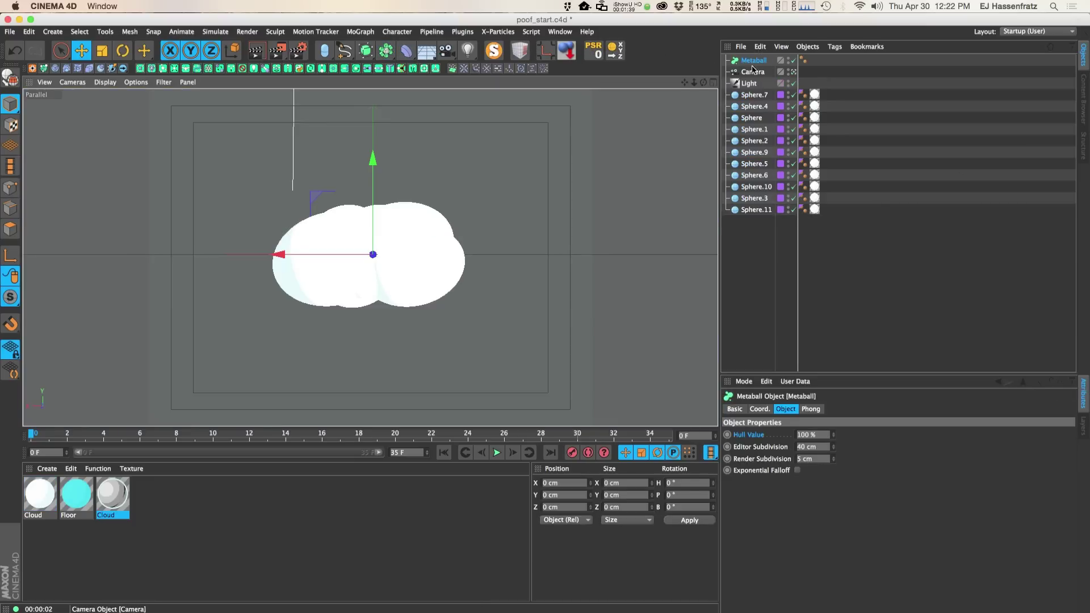
{"action": "left_click_drag", "start_coordinate": [754, 61], "coordinate": [753, 89]}
{"action": "left_click", "coordinate": [754, 95]}
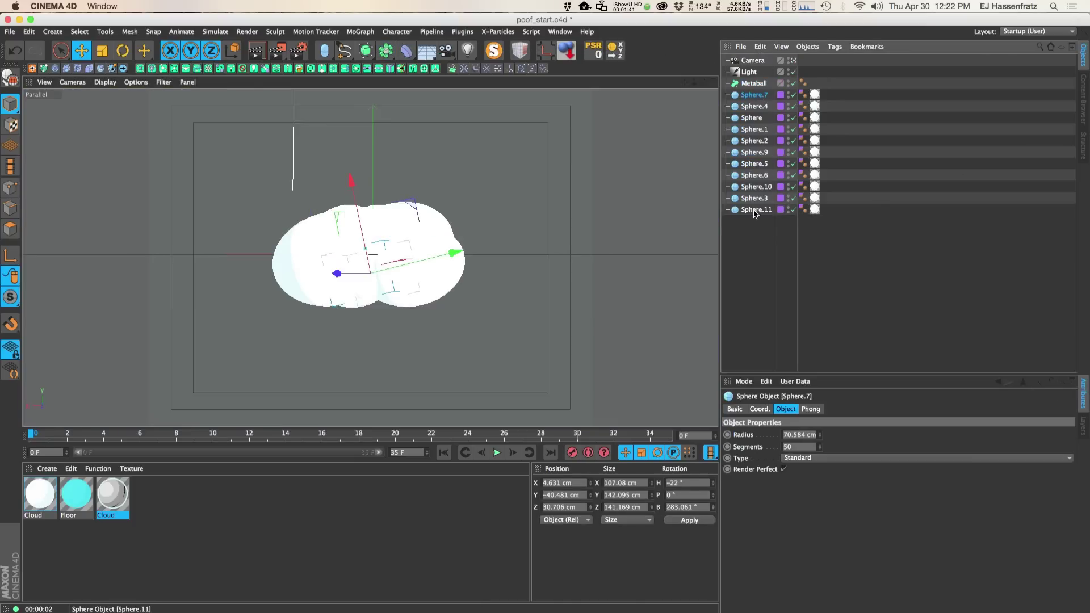
{"action": "left_click", "coordinate": [755, 210], "text": "shift"}
{"action": "left_click_drag", "start_coordinate": [763, 83], "coordinate": [764, 84]}
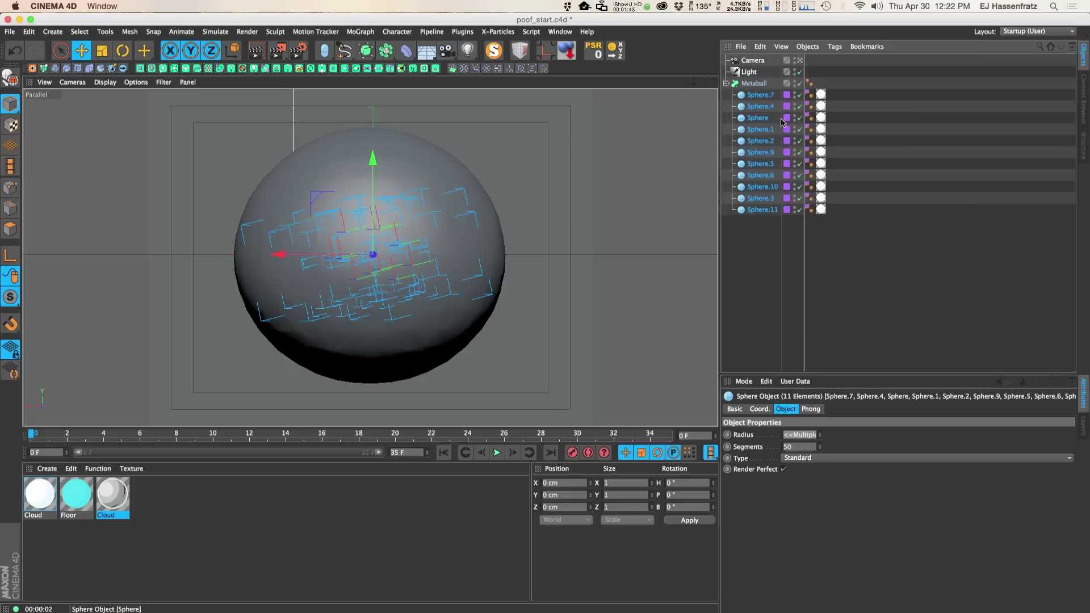
Move the Cloud material from Sphere.7 to the Metaball and delete the texture tags from the remaining spheres.
{"action": "left_click", "coordinate": [755, 87]}
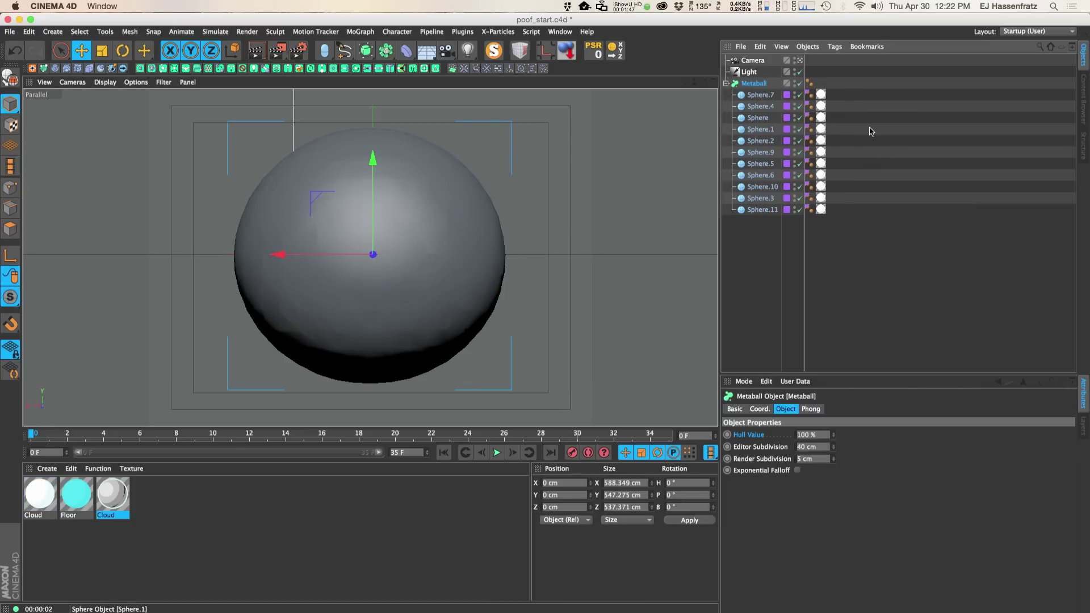
{"action": "left_click_drag", "start_coordinate": [821, 95], "coordinate": [820, 229]}
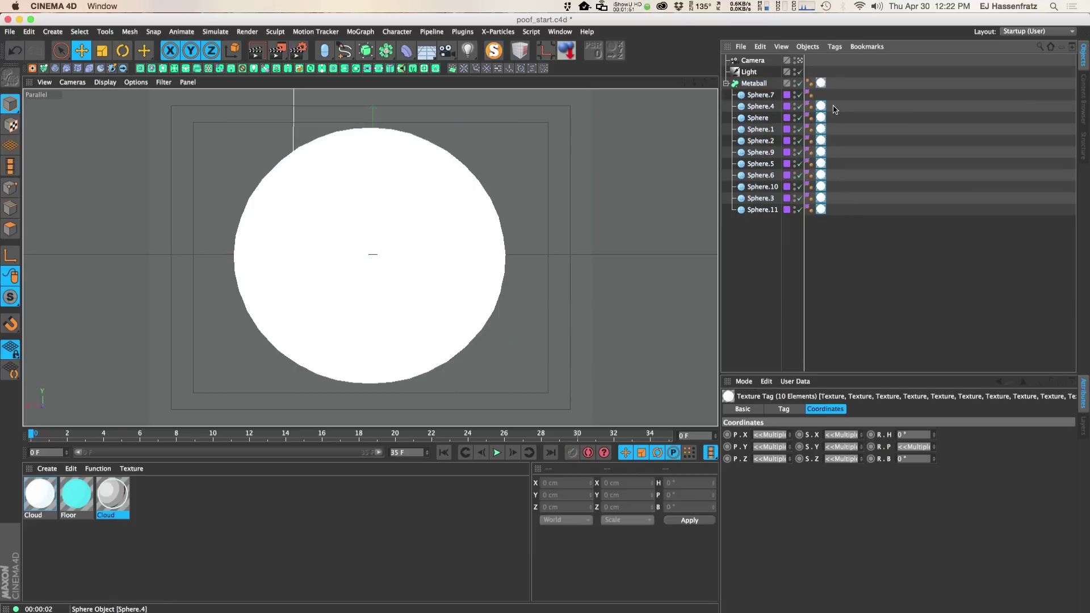
{"action": "key", "text": "Delete"}
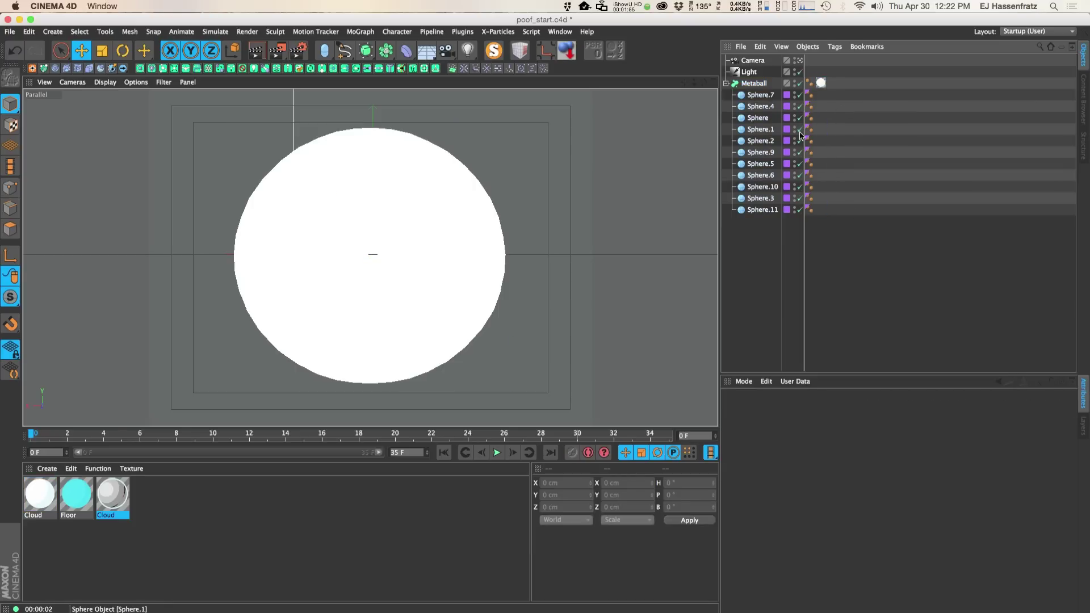
{"action": "left_click", "coordinate": [821, 83]}
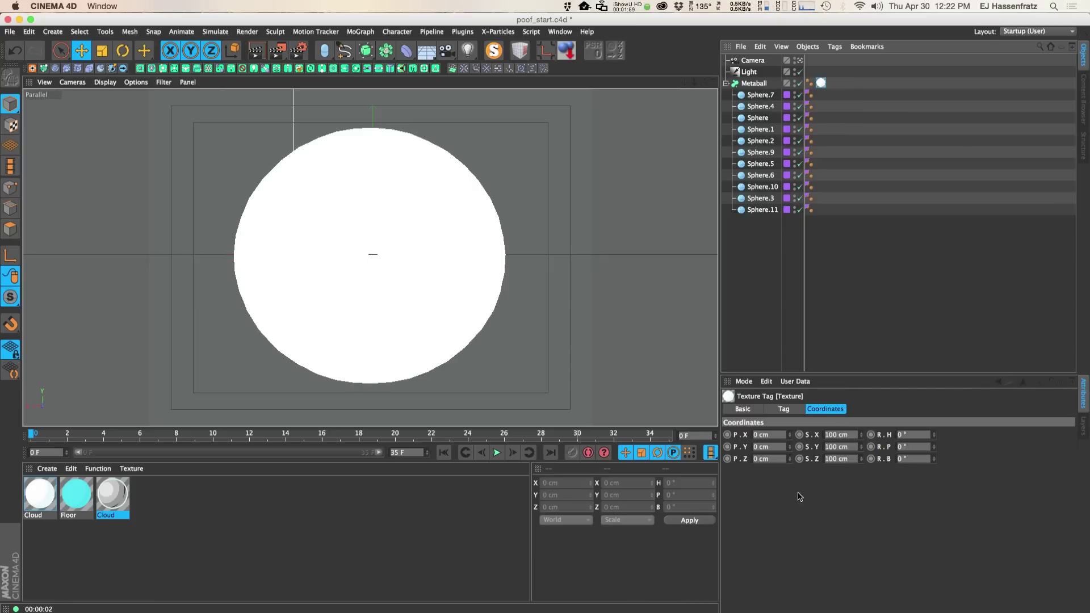
Raise the Metaball's Hull Value to 850% and render the view to check the shape.
{"action": "left_click", "coordinate": [754, 85]}
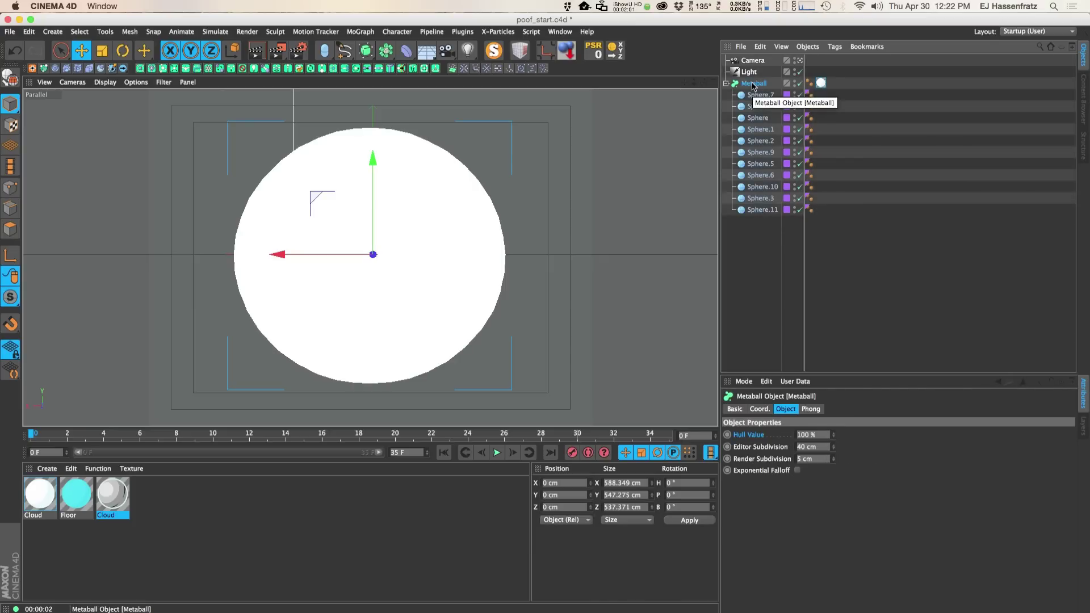
{"action": "left_click_drag", "start_coordinate": [835, 435], "coordinate": [835, 391]}
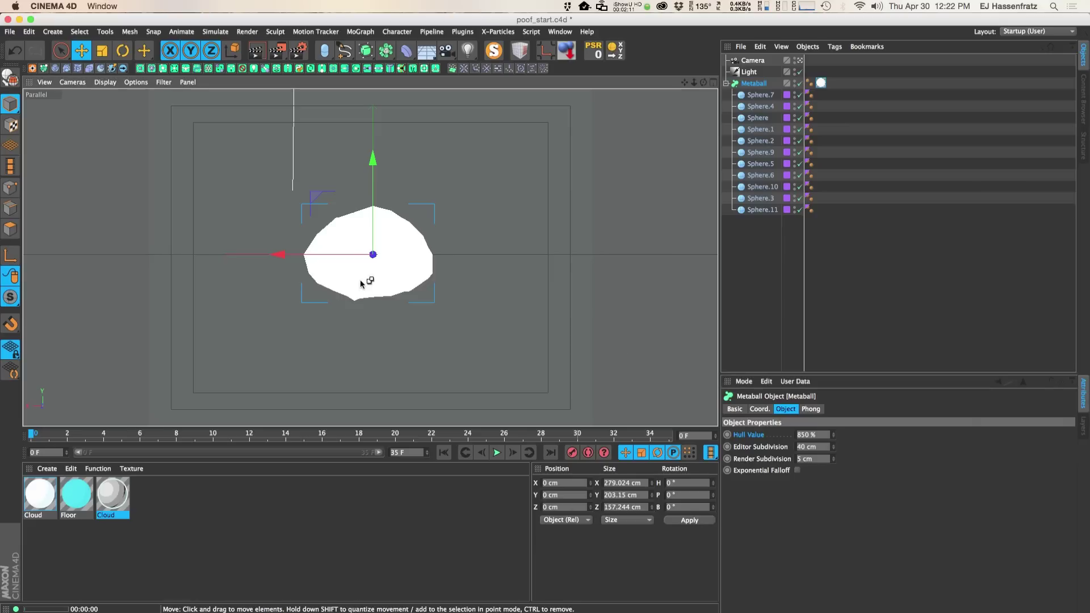
{"action": "key", "text": "super+r"}
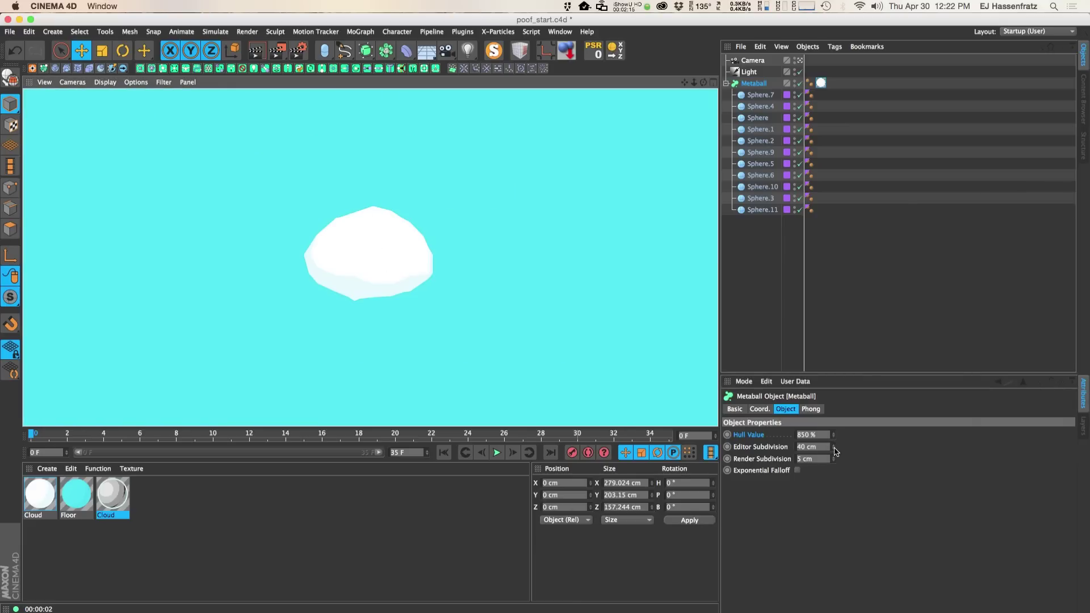
Set the Metaball's Editor Subdivision and Render Subdivision to 3 cm and render a preview.
{"action": "left_click", "coordinate": [810, 447]}
{"action": "type", "text": "3"}
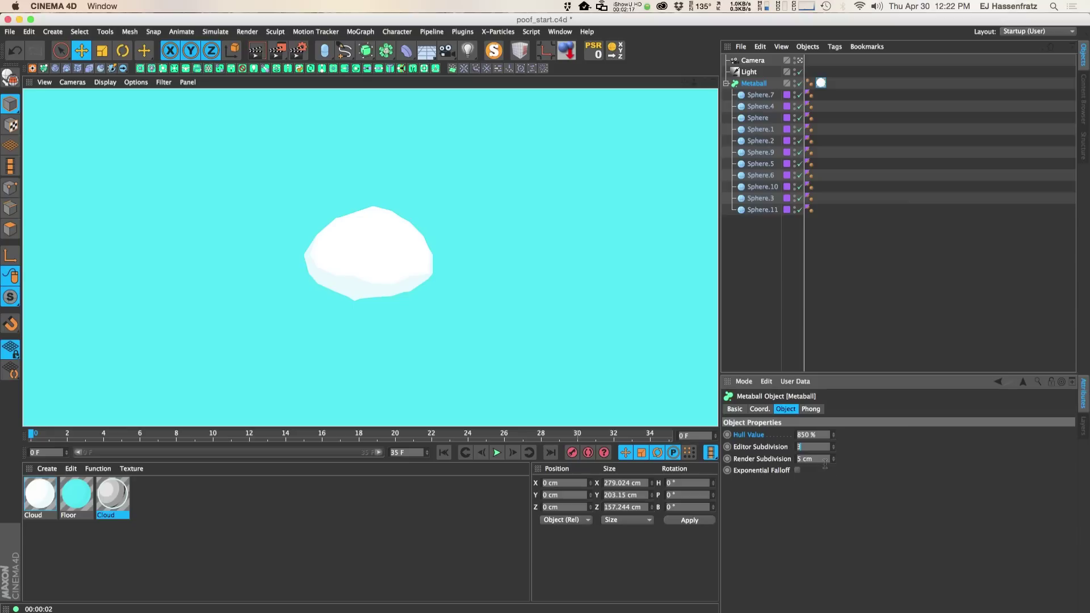
{"action": "key", "text": "Tab"}
{"action": "type", "text": "3"}
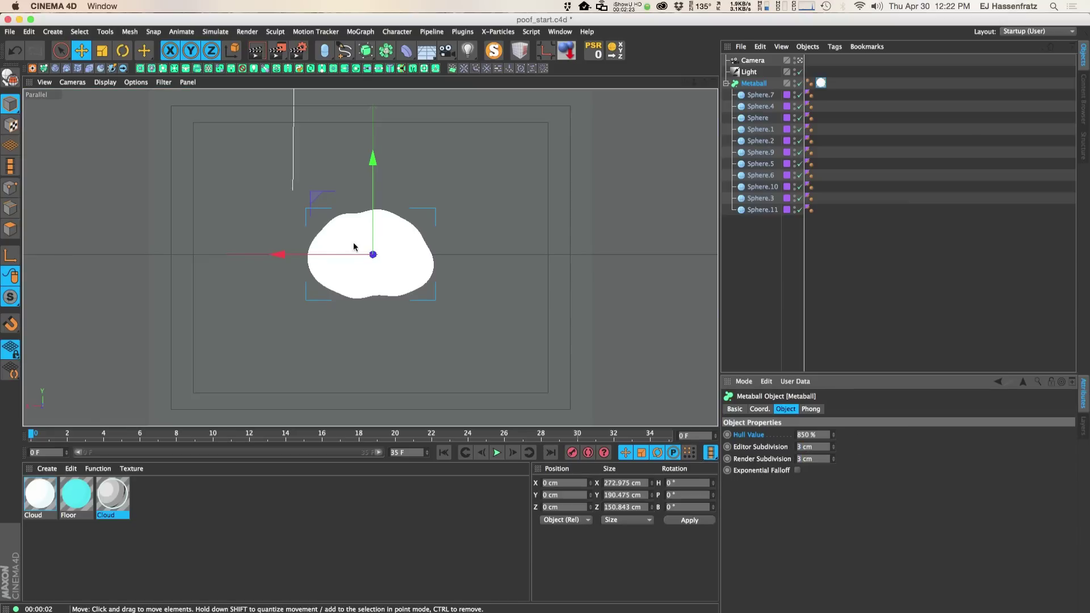
{"action": "key", "text": "ctrl+r"}
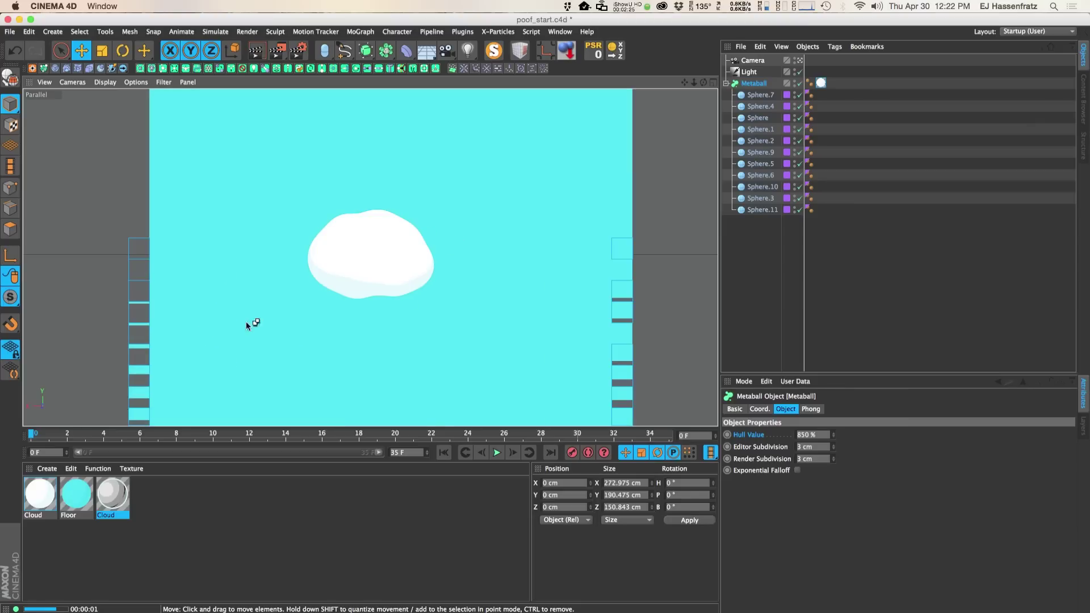
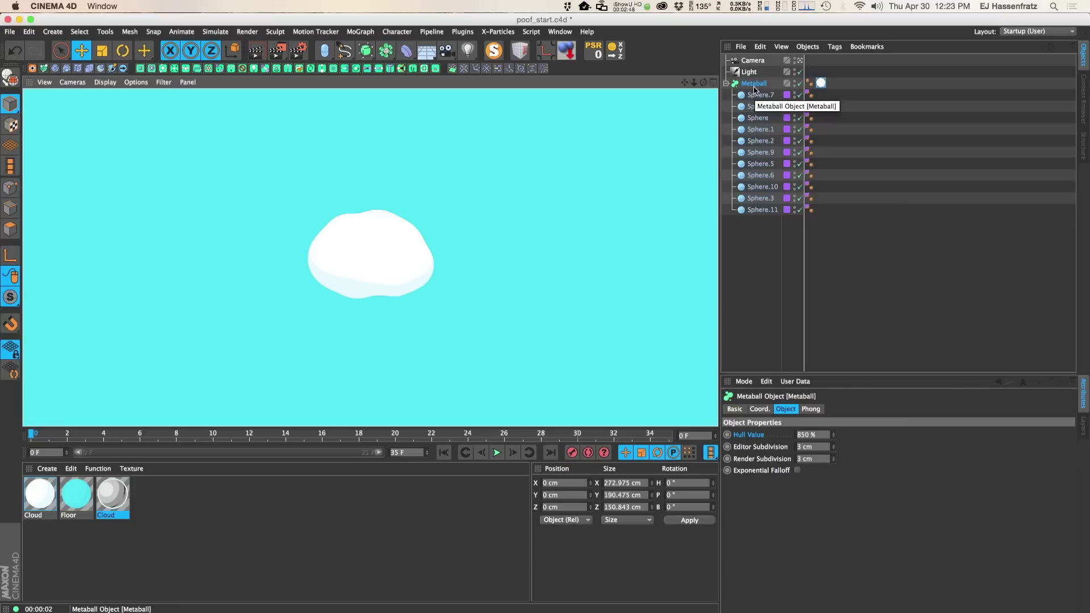
{"action": "left_click", "coordinate": [669, 194]}
{"action": "mouse_move", "coordinate": [415, 259]}
{"action": "left_mouse_down"}
{"action": "mouse_move", "coordinate": [412, 243]}
{"action": "mouse_move", "coordinate": [416, 266]}
{"action": "left_mouse_up"}
{"action": "key", "text": "ctrl+z"}
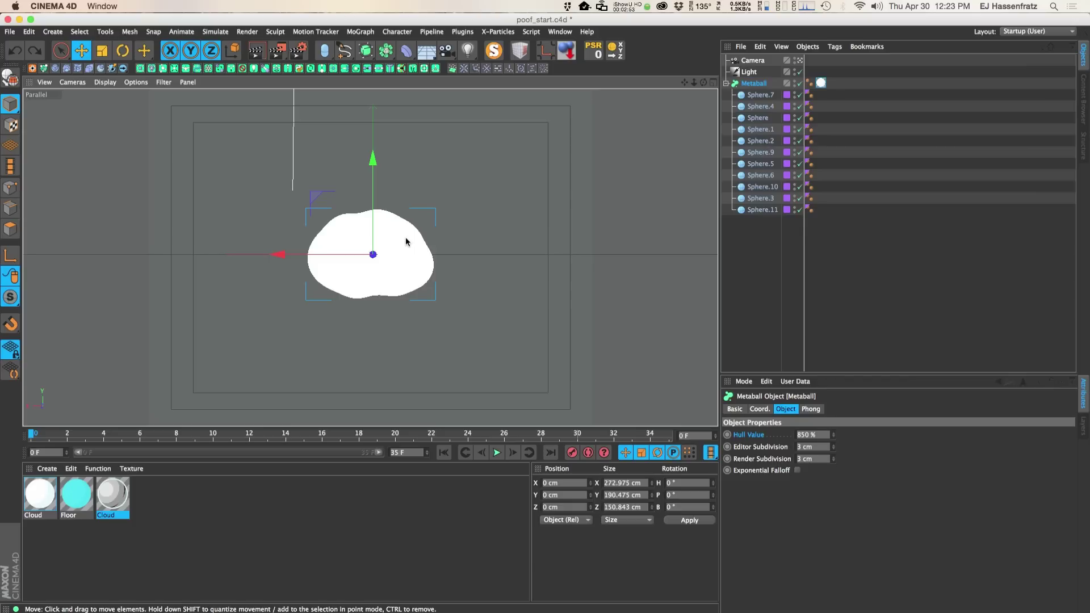
{"action": "left_click", "coordinate": [758, 117]}
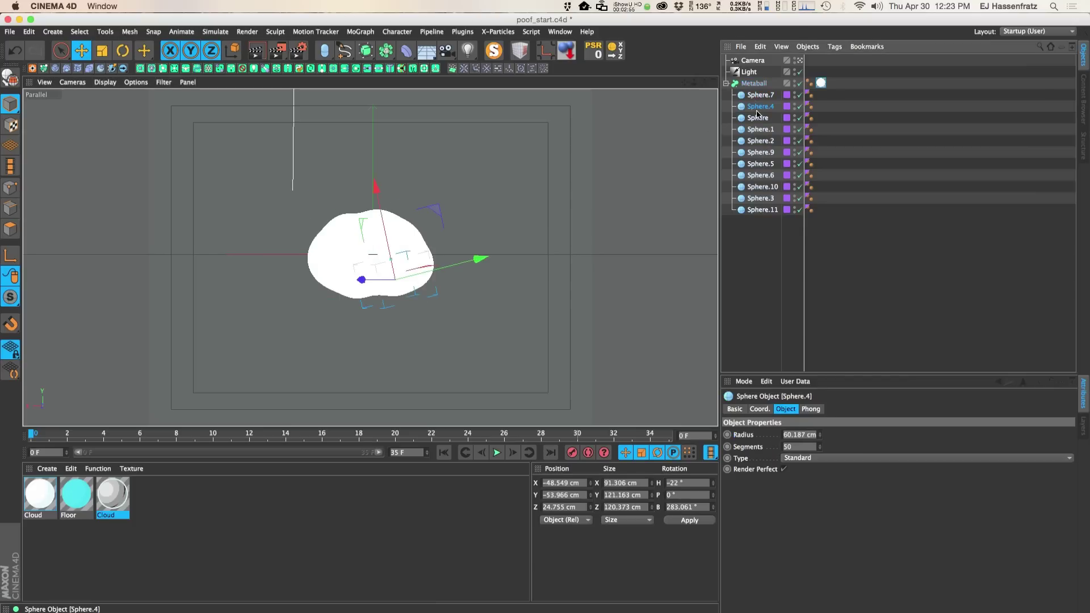
{"action": "left_click", "coordinate": [761, 152]}
{"action": "left_click", "coordinate": [760, 175]}
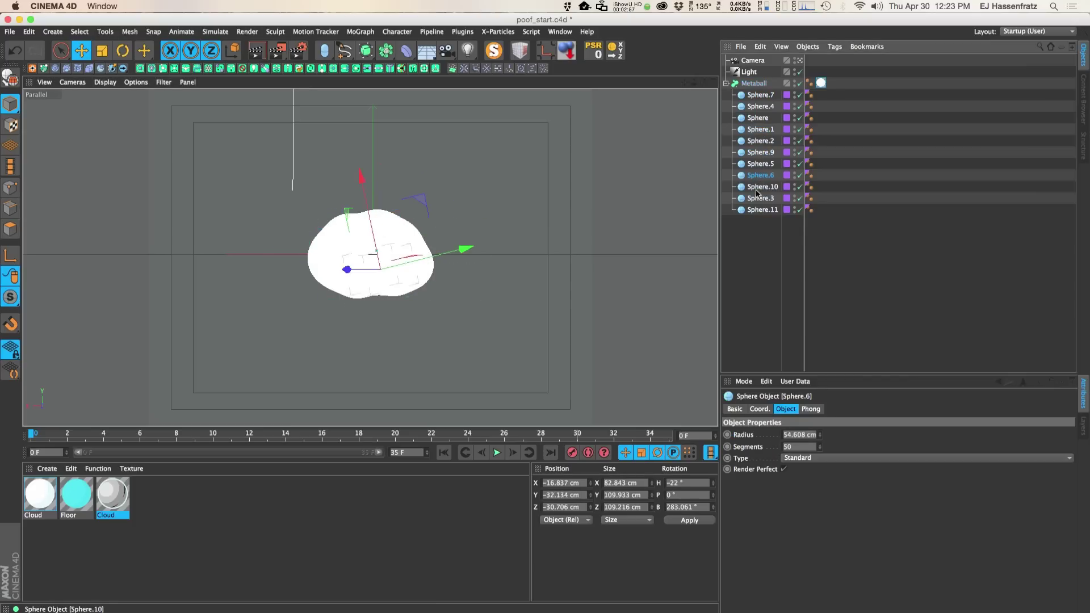
{"action": "left_click", "coordinate": [758, 210]}
{"action": "left_click", "coordinate": [754, 83]}
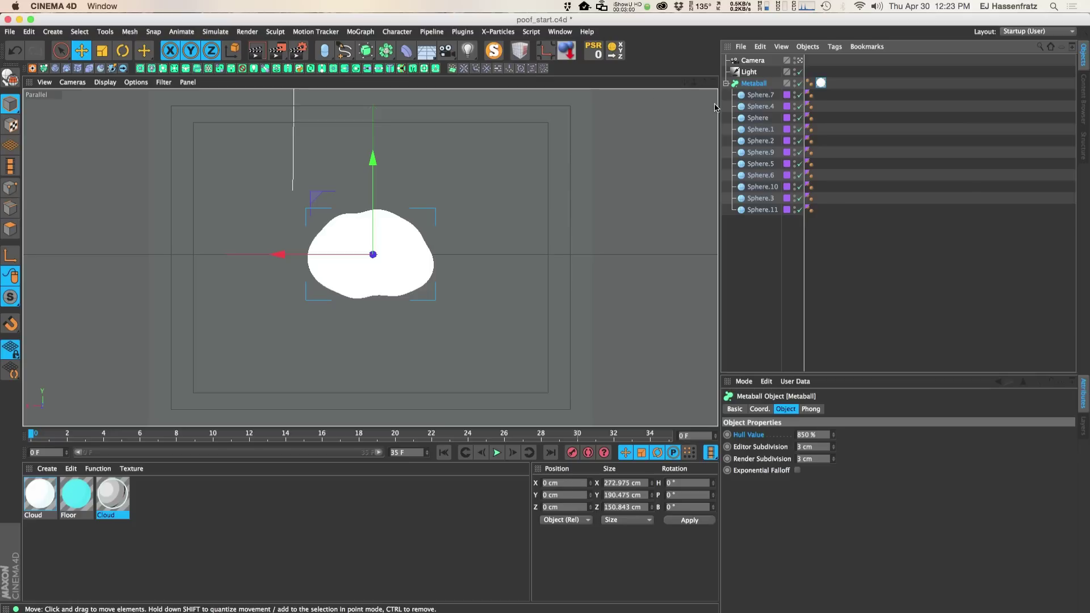
Add a MoGraph Fracture object inside the Metaball and make all the spheres its children.
{"action": "left_click", "coordinate": [316, 31]}
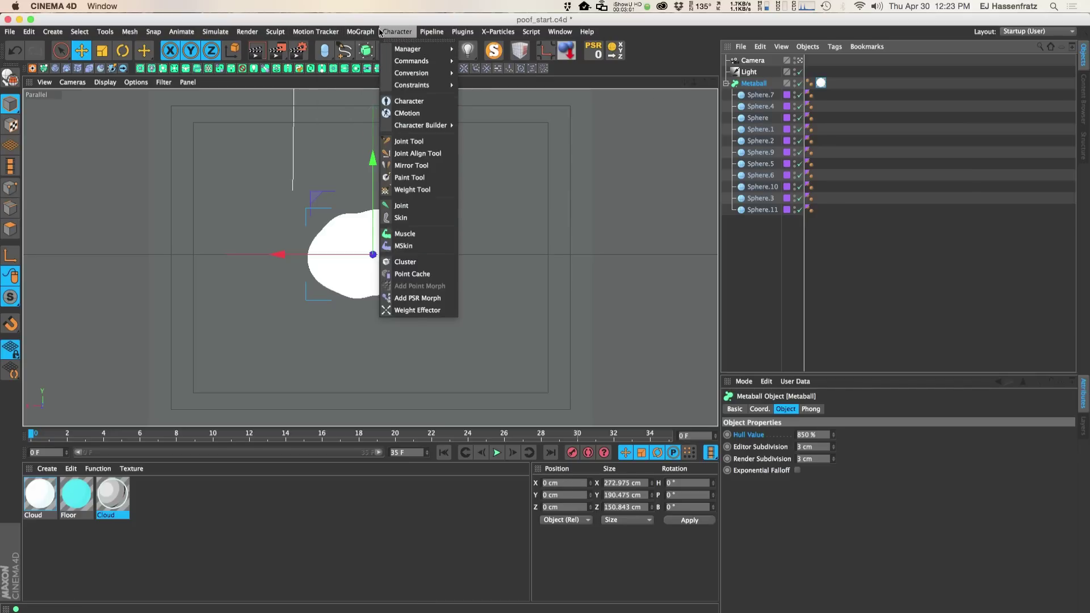
{"action": "left_click", "coordinate": [375, 146]}
{"action": "mouse_move", "coordinate": [751, 84]}
{"action": "left_mouse_down"}
{"action": "mouse_move", "coordinate": [757, 118]}
{"action": "mouse_move", "coordinate": [764, 101]}
{"action": "mouse_move", "coordinate": [753, 91]}
{"action": "left_mouse_up"}
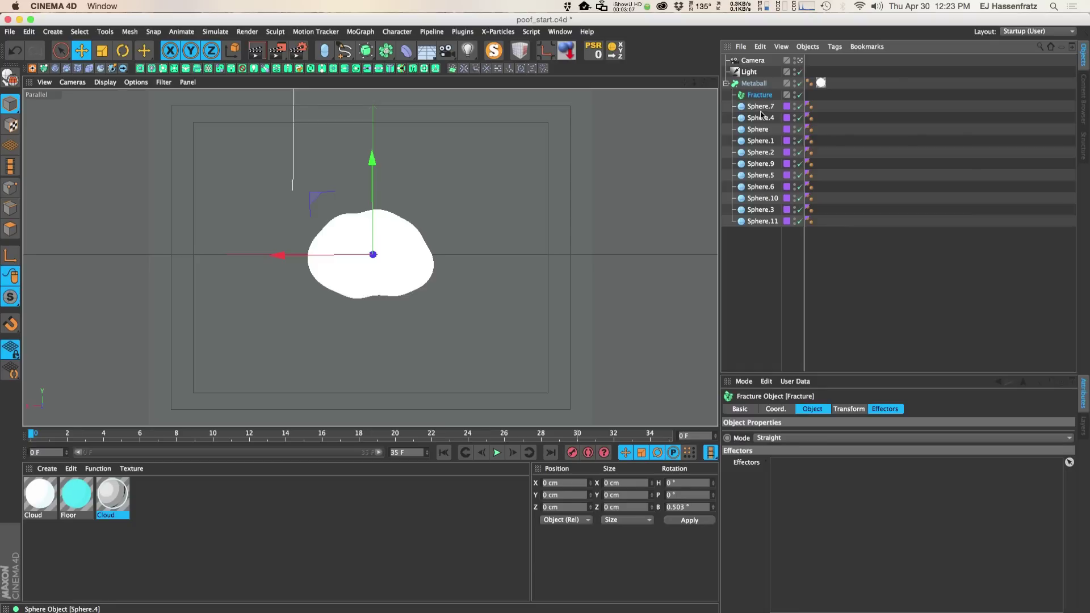
{"action": "left_click", "coordinate": [760, 106]}
{"action": "left_click", "coordinate": [762, 221], "text": "shift"}
{"action": "mouse_move", "coordinate": [764, 114]}
{"action": "left_mouse_down"}
{"action": "mouse_move", "coordinate": [772, 95]}
{"action": "mouse_move", "coordinate": [761, 96]}
{"action": "left_mouse_up"}
{"action": "left_click", "coordinate": [760, 97]}
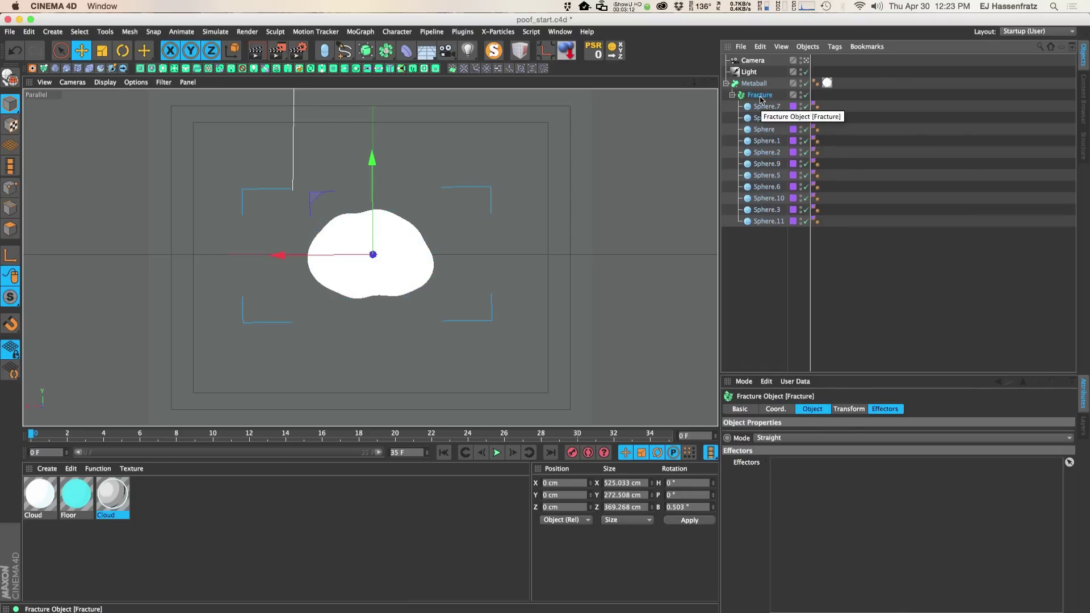
Add a second Fracture object above the Metaball and make the Metaball its child.
{"action": "left_click_drag", "start_coordinate": [846, 380], "coordinate": [846, 347]}
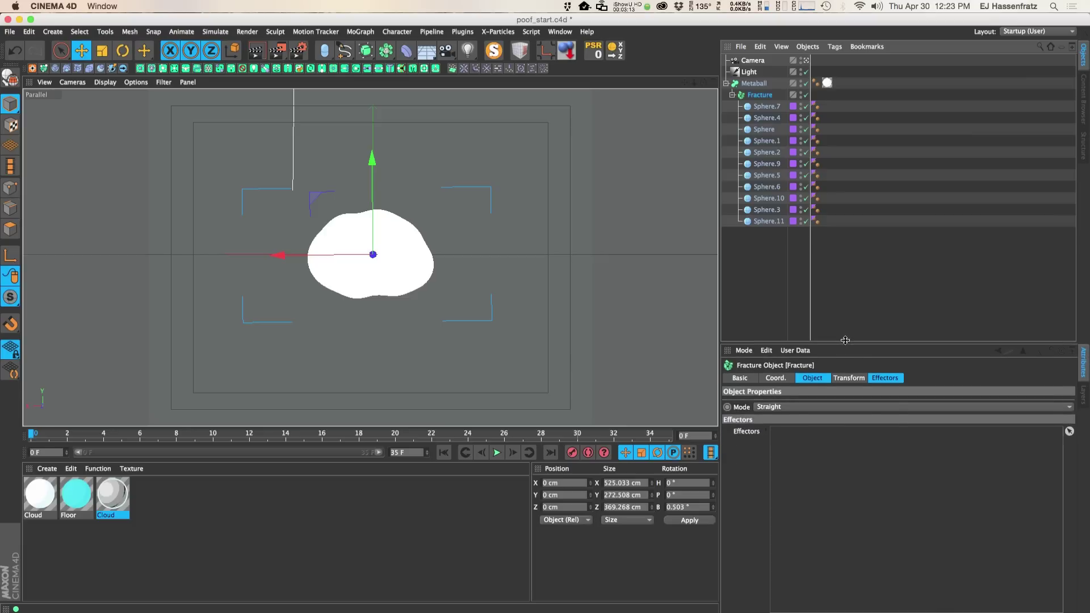
{"action": "left_click", "coordinate": [849, 376]}
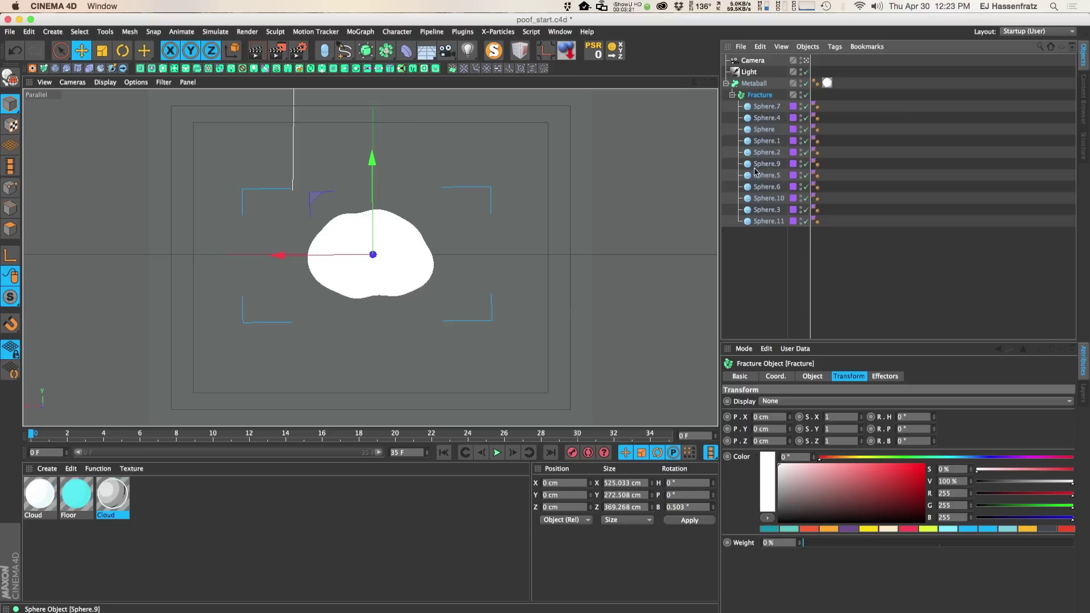
{"action": "left_click", "coordinate": [362, 32]}
{"action": "left_click", "coordinate": [371, 145]}
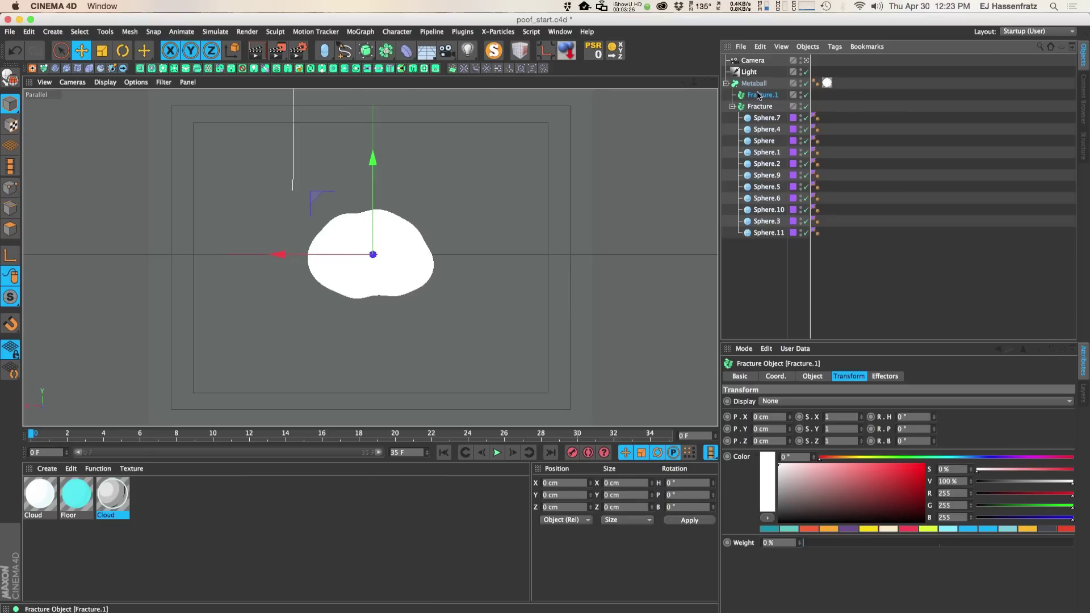
{"action": "mouse_move", "coordinate": [751, 86]}
{"action": "left_mouse_down"}
{"action": "mouse_move", "coordinate": [763, 97]}
{"action": "mouse_move", "coordinate": [761, 85]}
{"action": "left_mouse_up"}
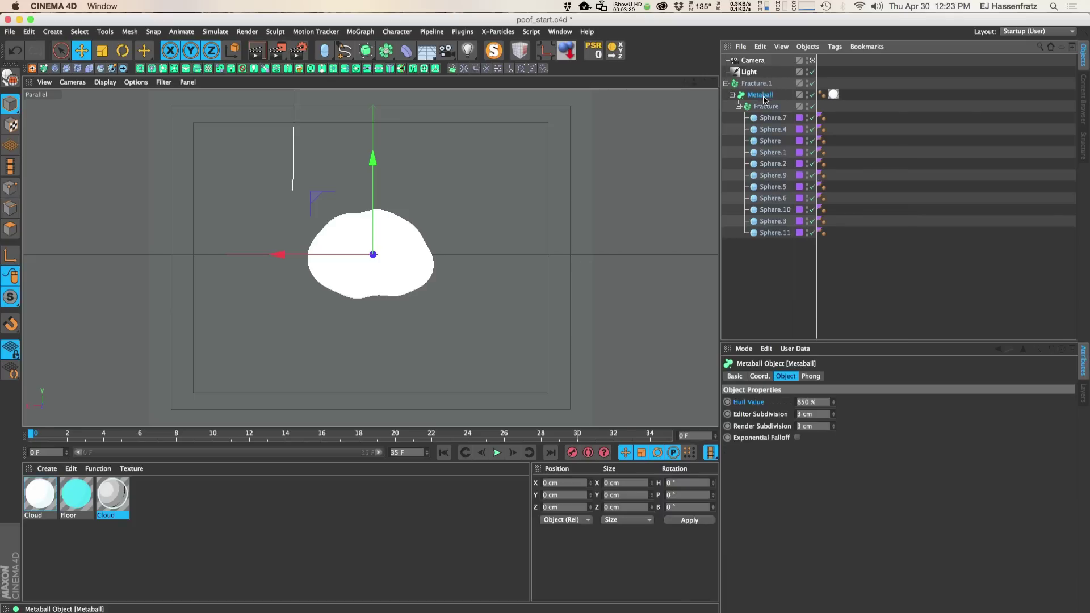
Rename the outer Fracture object to Cloud and the inner one to Spheres.
{"action": "left_click", "coordinate": [756, 83]}
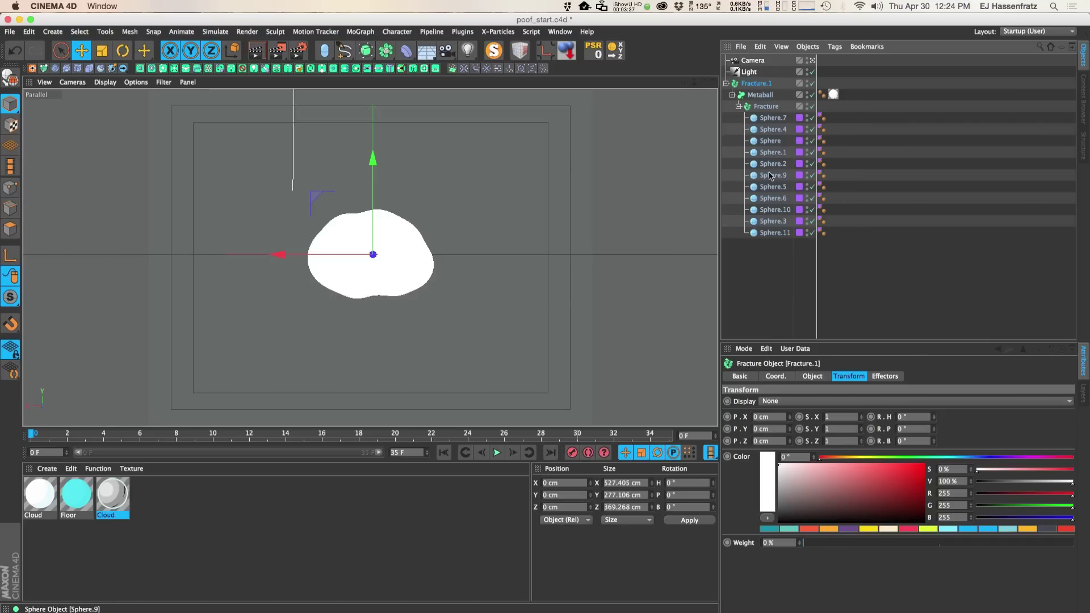
{"action": "left_click", "coordinate": [766, 108]}
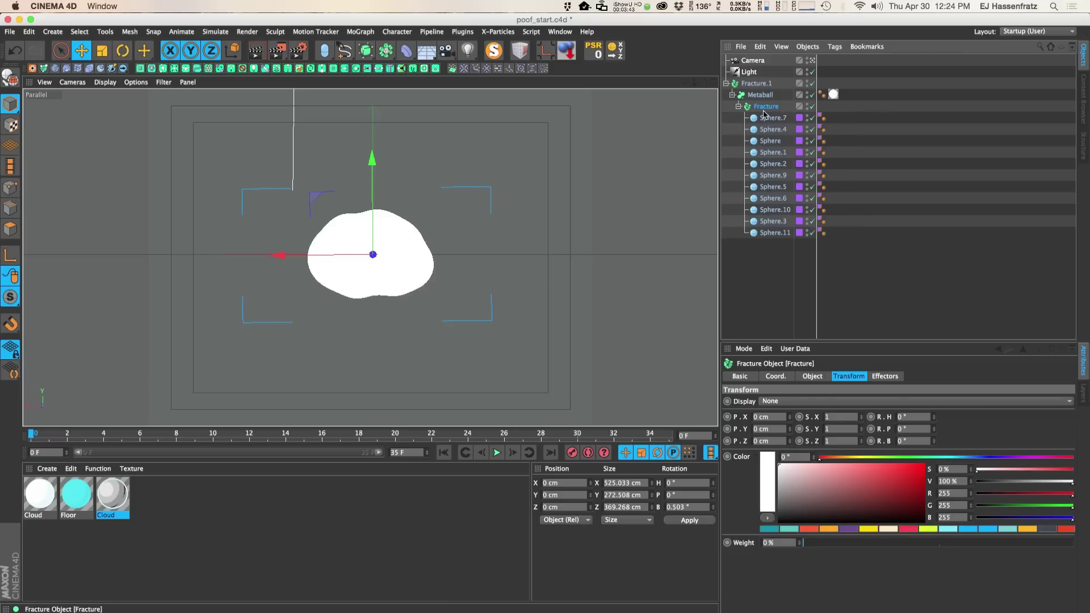
{"action": "left_click", "coordinate": [758, 84]}
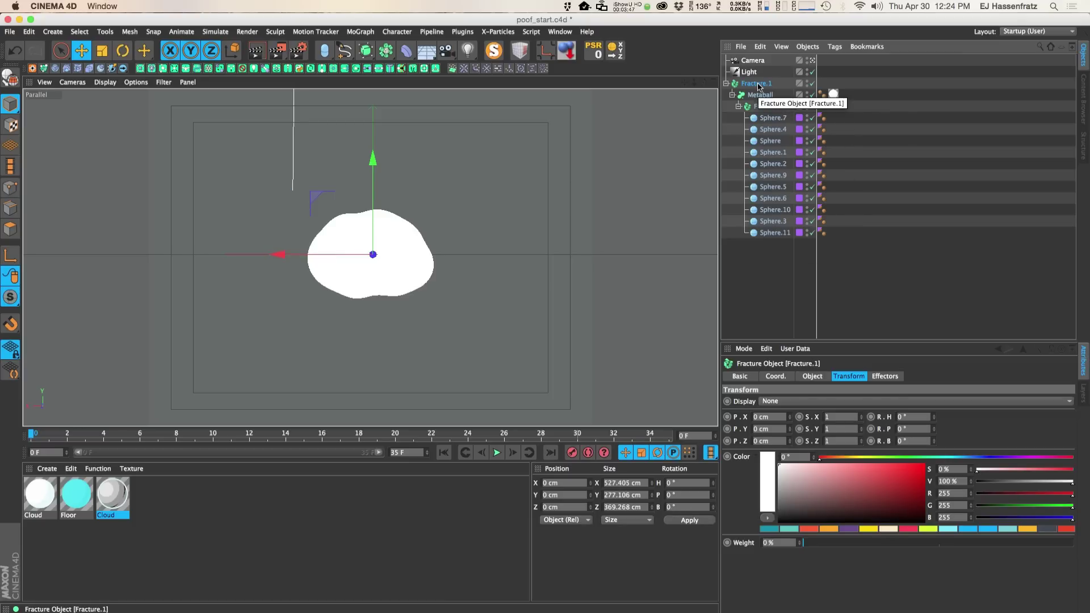
{"action": "double_click", "coordinate": [758, 84]}
{"action": "type", "text": "Cloud"}
{"action": "key", "text": "Return"}
{"action": "double_click", "coordinate": [767, 106]}
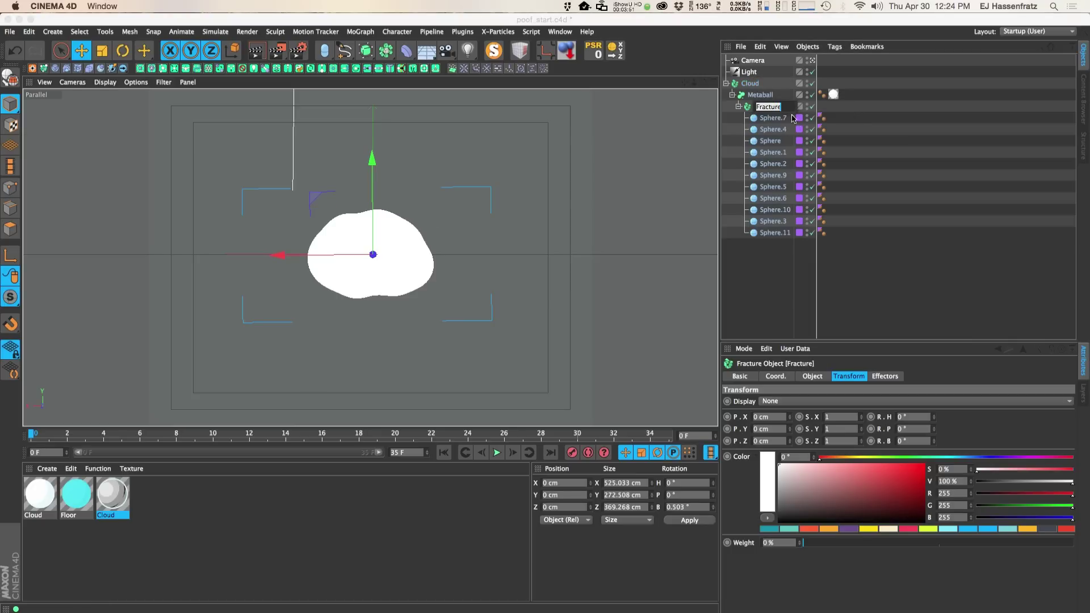
{"action": "type", "text": "Spheres"}
{"action": "key", "text": "Return"}
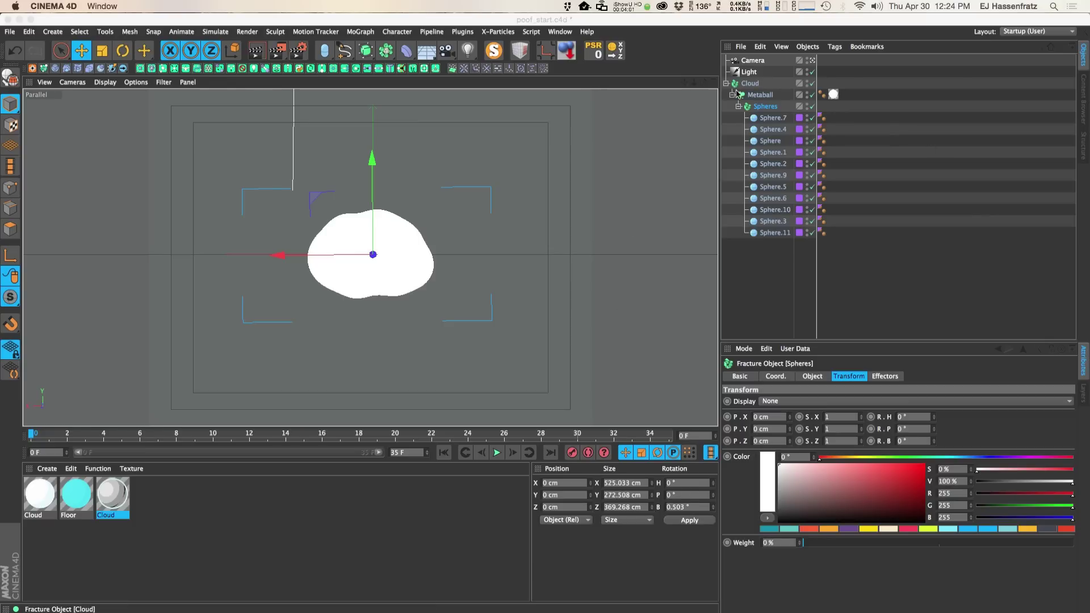
Keyframe the Cloud Fracture's X, Y and Z scale at 1 on frame 4.
{"action": "left_click", "coordinate": [770, 108]}
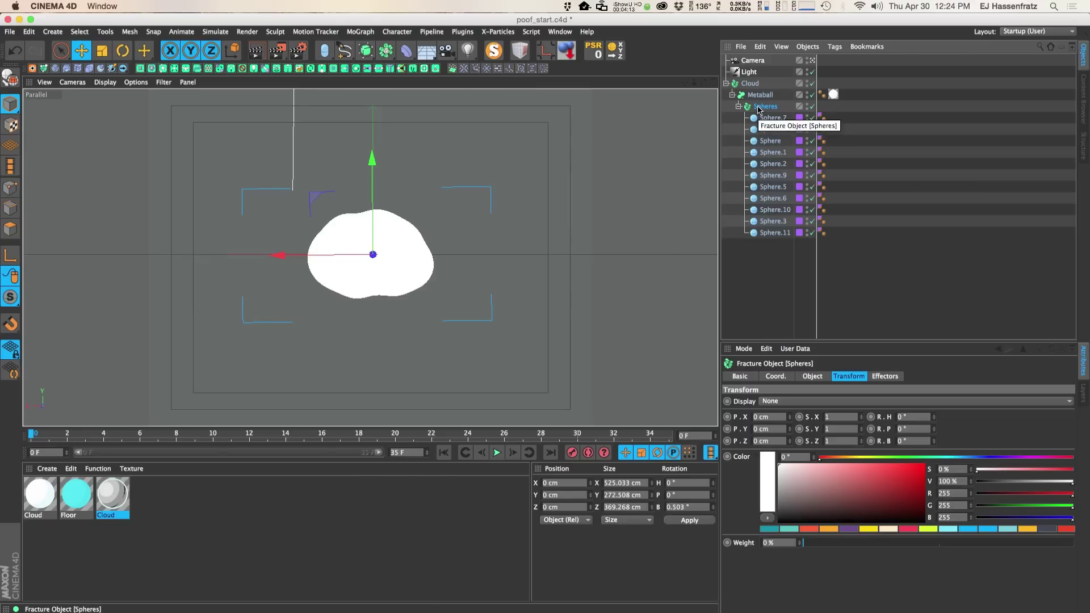
{"action": "left_click", "coordinate": [755, 84]}
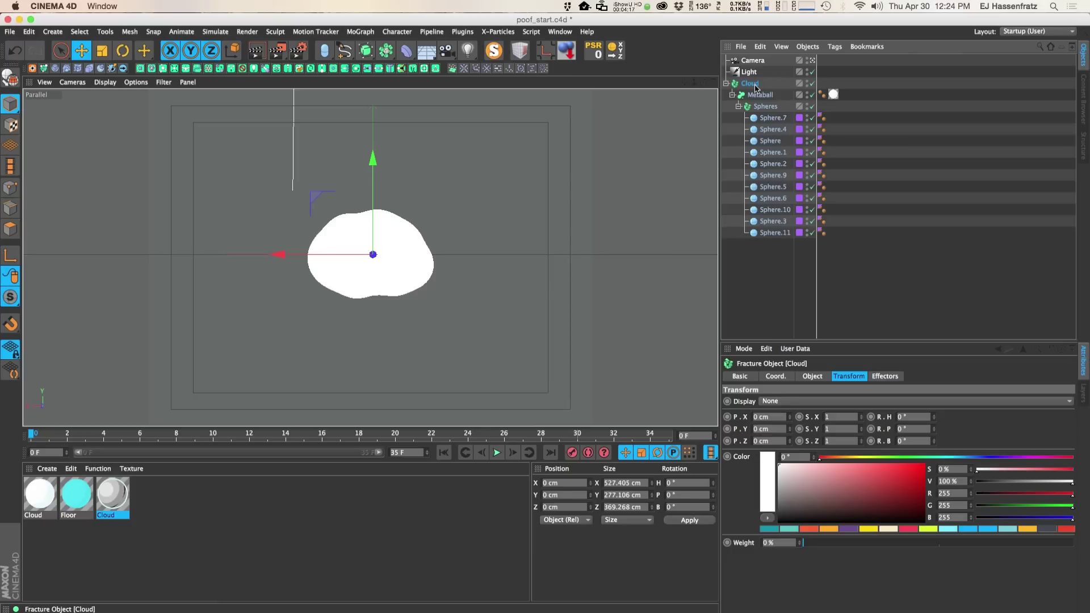
{"action": "left_click", "coordinate": [791, 377]}
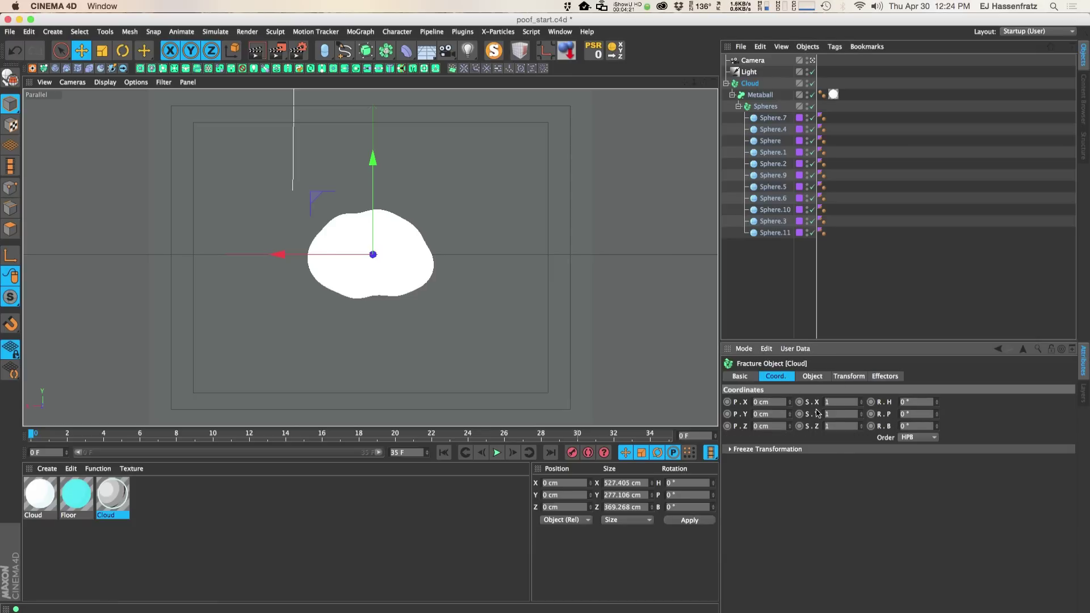
{"action": "left_click_drag", "start_coordinate": [34, 435], "coordinate": [105, 435]}
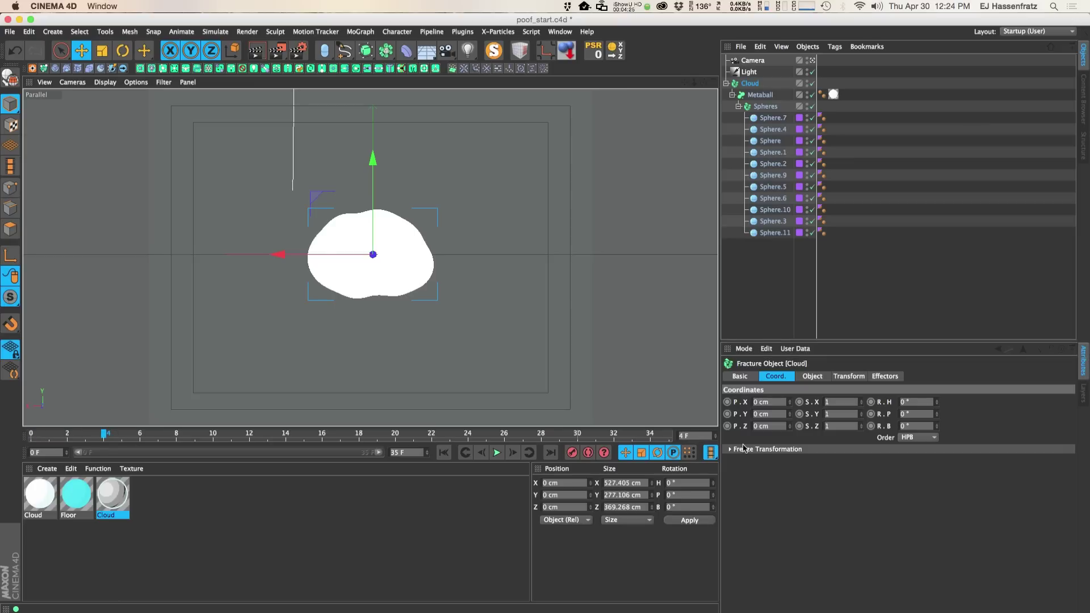
{"action": "left_click", "coordinate": [799, 402], "text": "ctrl"}
{"action": "left_click", "coordinate": [799, 414], "text": "ctrl"}
{"action": "left_click", "coordinate": [799, 426], "text": "ctrl"}
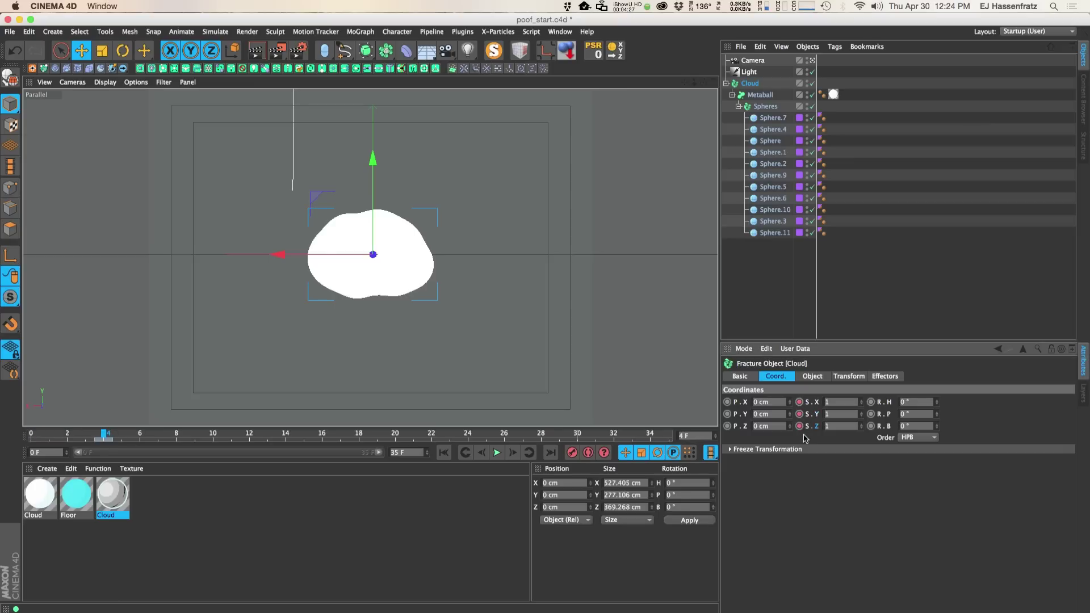
Set the Cloud Fracture's X, Y and Z scale to 0 on frame 0 and keyframe all three.
{"action": "left_click_drag", "start_coordinate": [105, 436], "coordinate": [32, 436]}
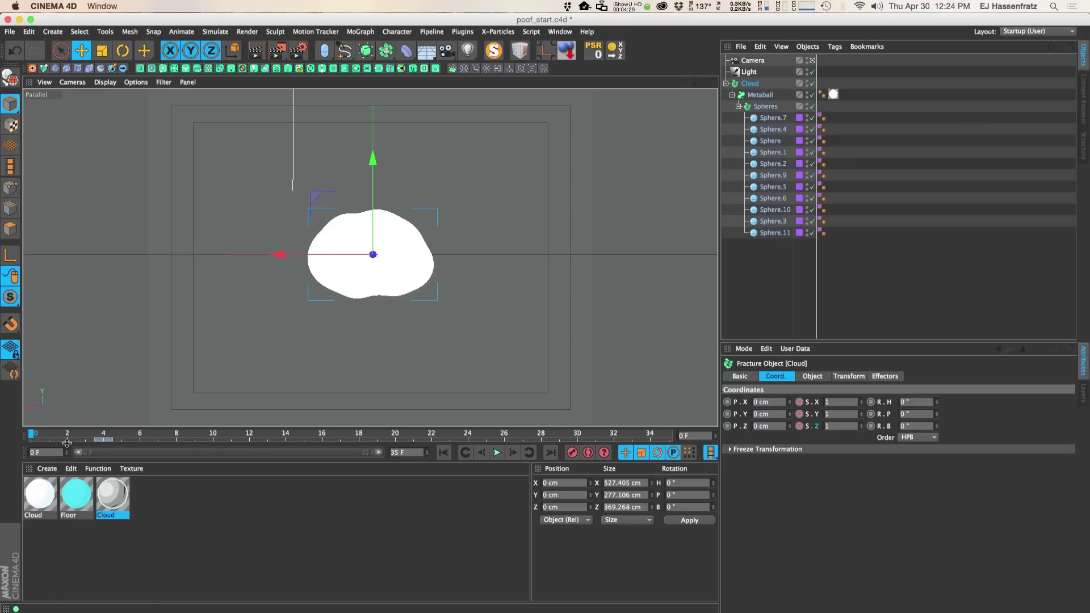
{"action": "left_click", "coordinate": [830, 403]}
{"action": "type", "text": "0"}
{"action": "key", "text": "Tab"}
{"action": "type", "text": "0"}
{"action": "key", "text": "Tab"}
{"action": "type", "text": "0"}
{"action": "key", "text": "Return"}
{"action": "left_click", "coordinate": [799, 402], "text": "ctrl"}
{"action": "left_click", "coordinate": [800, 414], "text": "ctrl"}
{"action": "left_click", "coordinate": [799, 426], "text": "ctrl"}
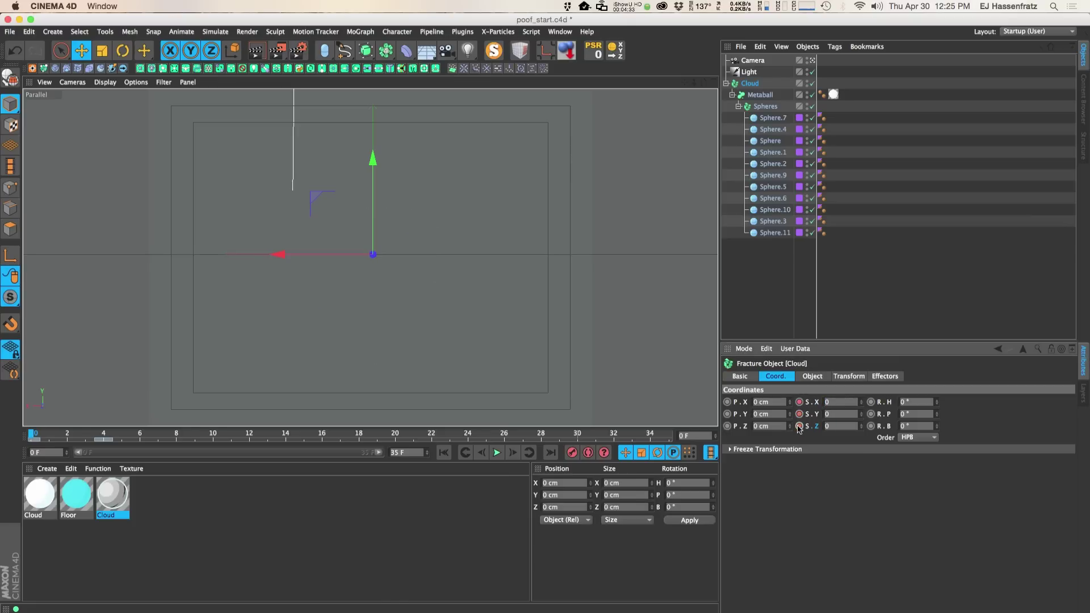
Scrub from frame 0 to frame 4 to check how the cloud scales up.
{"action": "left_click", "coordinate": [43, 436]}
{"action": "left_click_drag", "start_coordinate": [44, 436], "coordinate": [109, 440]}
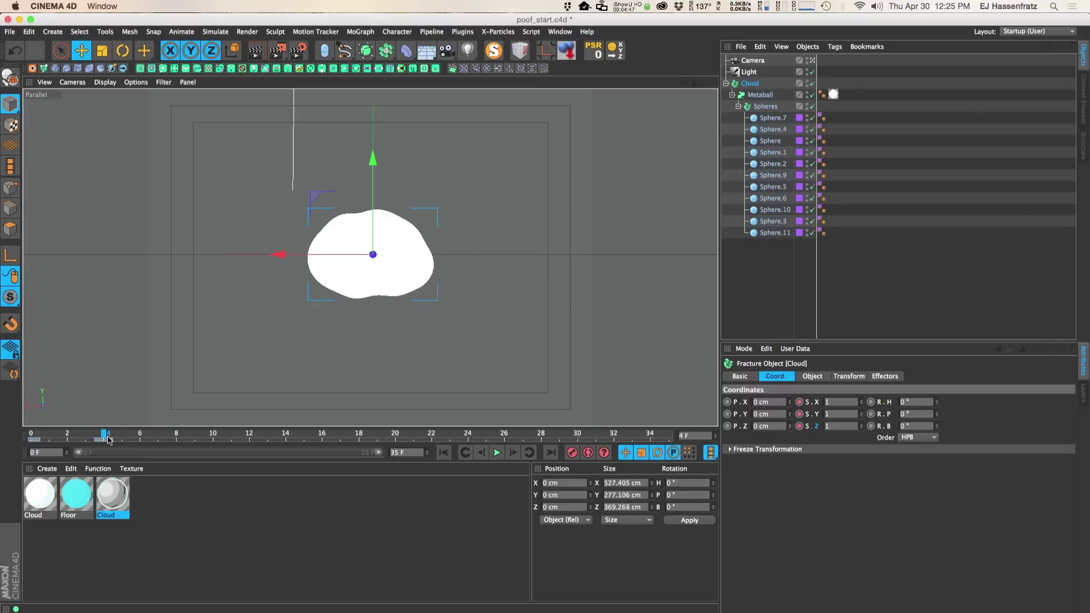
{"action": "mouse_move", "coordinate": [109, 440]}
{"action": "left_mouse_down"}
{"action": "mouse_move", "coordinate": [317, 439]}
{"action": "mouse_move", "coordinate": [105, 440]}
{"action": "left_mouse_up"}
Add a Plain effector to the Spheres Fracture and place it above Cloud in the object hierarchy.
{"action": "left_click", "coordinate": [755, 106]}
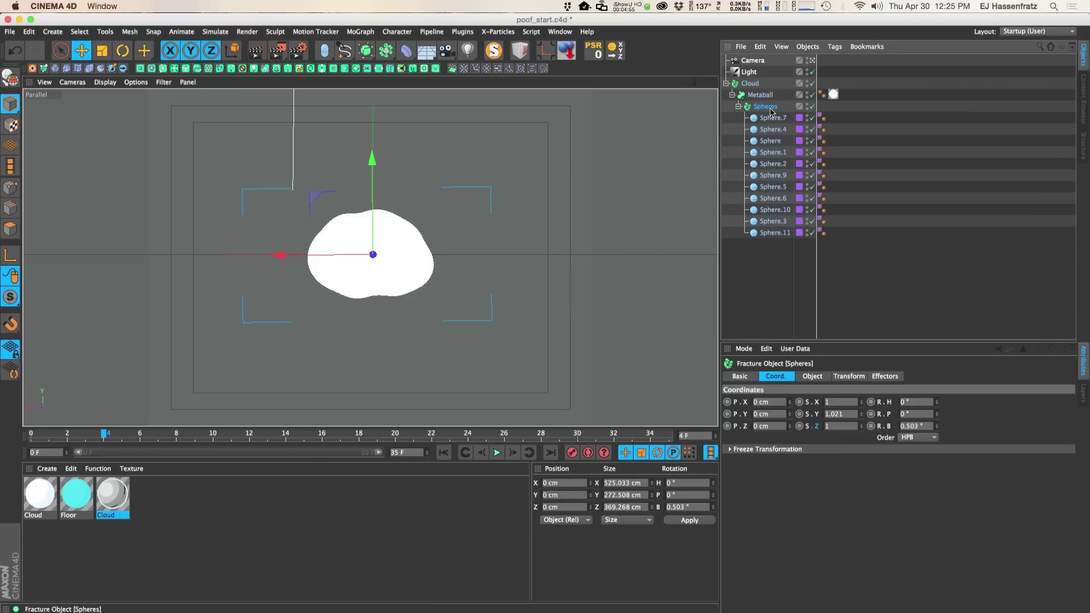
{"action": "left_click", "coordinate": [377, 32]}
{"action": "mouse_move", "coordinate": [377, 47]}
{"action": "left_click", "coordinate": [450, 65]}
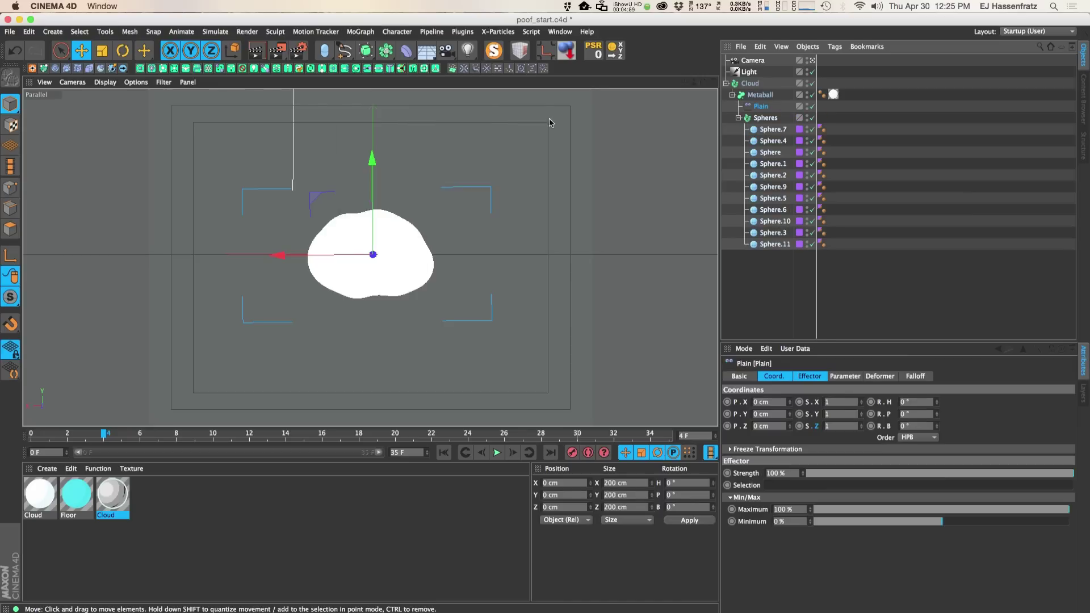
{"action": "left_click_drag", "start_coordinate": [758, 106], "coordinate": [753, 80]}
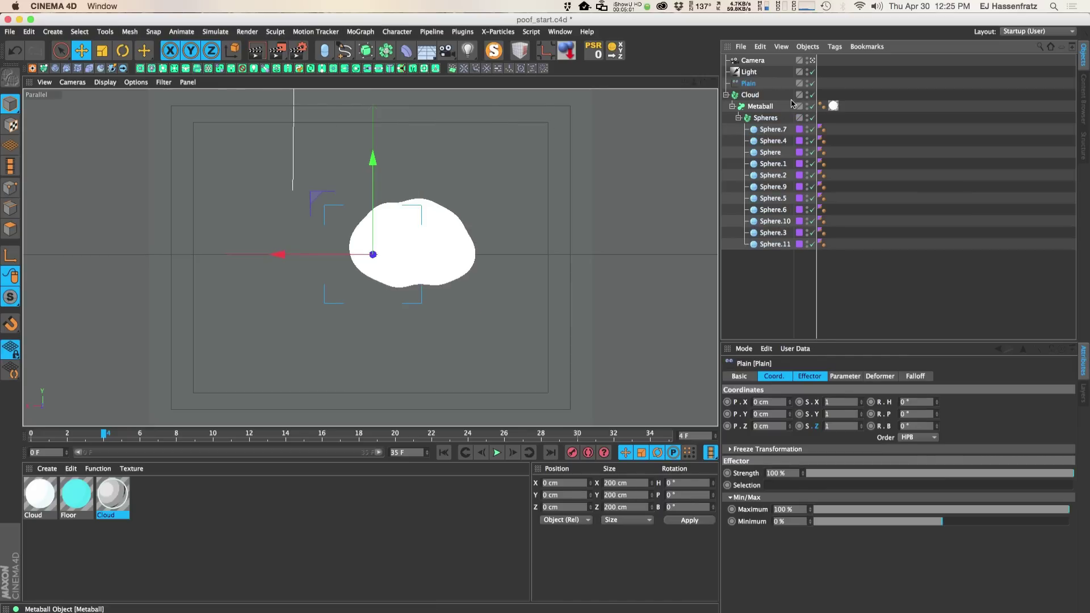
Set the Plain effector's position offset to 50 cm in X and 100 cm in Y.
{"action": "left_click", "coordinate": [845, 376]}
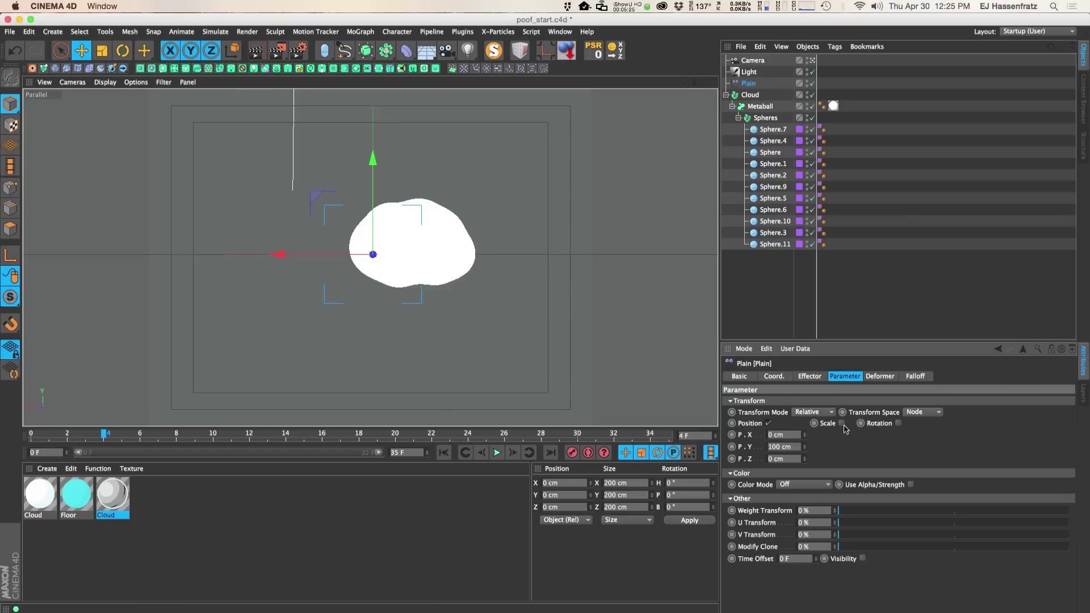
{"action": "left_click_drag", "start_coordinate": [805, 435], "coordinate": [805, 392]}
{"action": "double_click", "coordinate": [798, 435]}
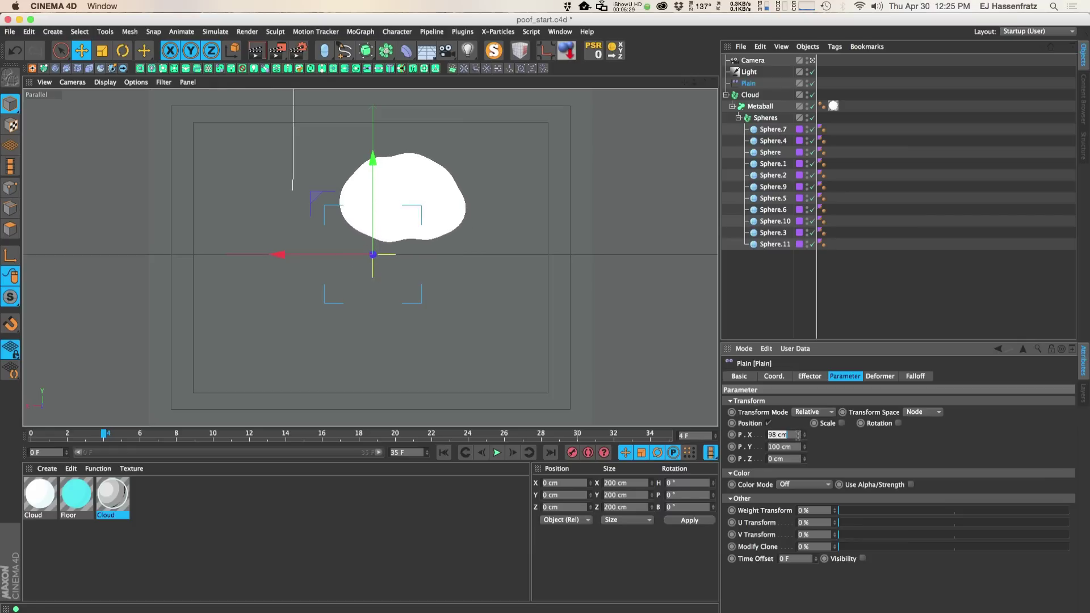
{"action": "type", "text": "50"}
{"action": "key", "text": "Return"}
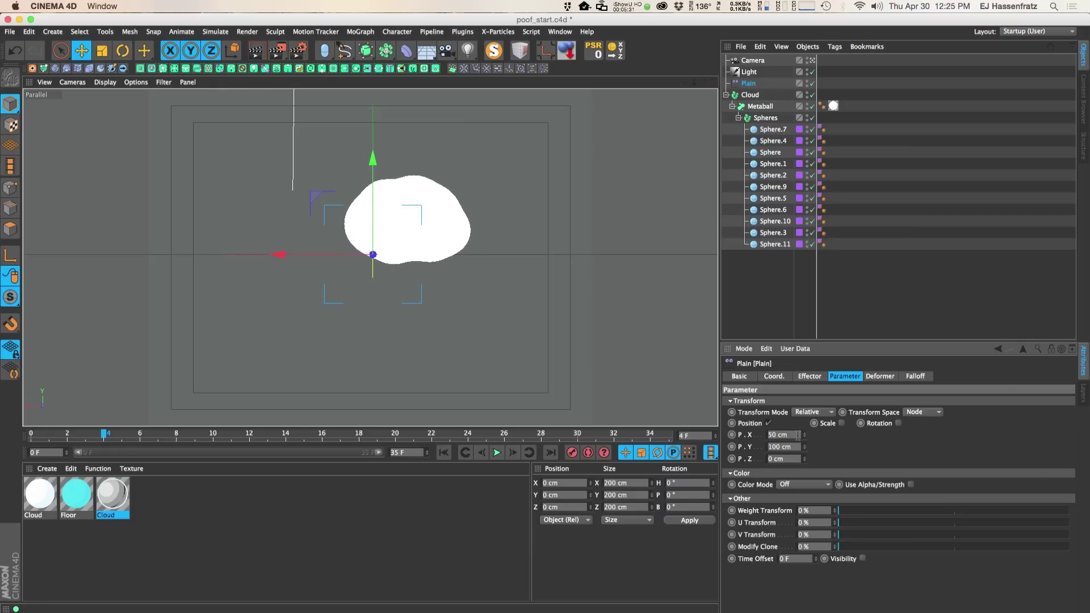
{"action": "double_click", "coordinate": [796, 446]}
{"action": "type", "text": "1"}
Enable uniform scaling on the Plain effector and set its Scale to -1.
{"action": "left_click", "coordinate": [842, 423]}
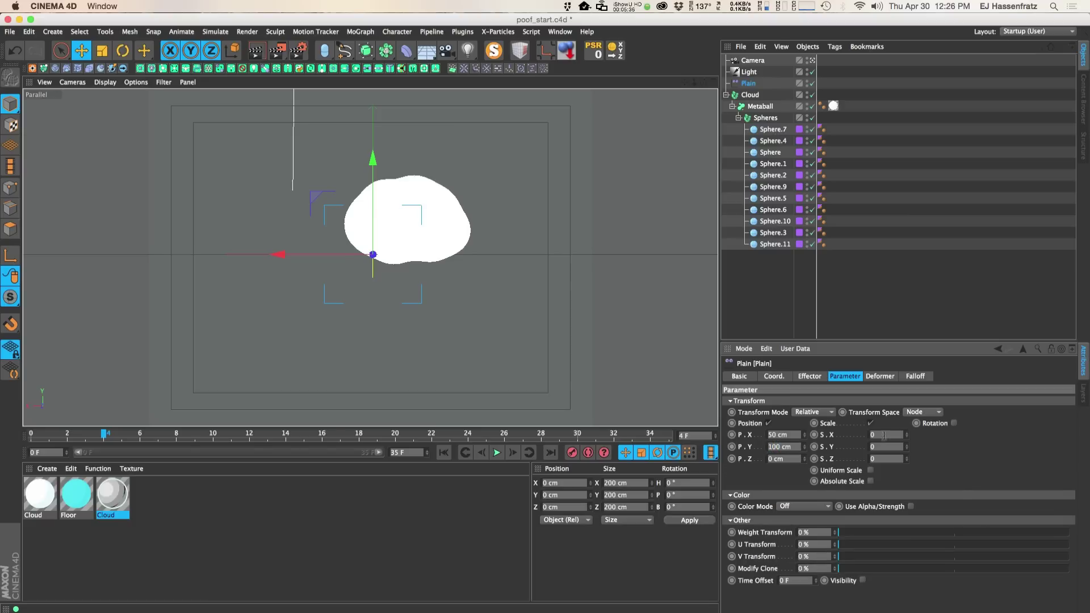
{"action": "left_click", "coordinate": [870, 470]}
{"action": "type", "text": "-1"}
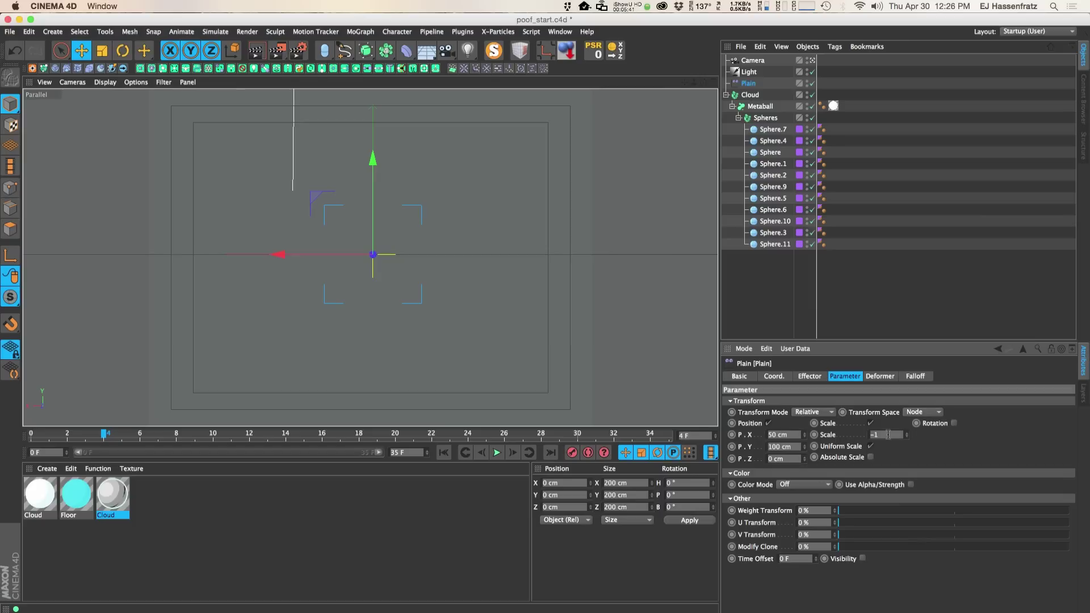
Lower the Plain effector's Strength to 0%.
{"action": "left_click", "coordinate": [801, 377]}
{"action": "left_click_drag", "start_coordinate": [964, 404], "coordinate": [857, 415]}
{"action": "left_click_drag", "start_coordinate": [985, 409], "coordinate": [703, 418]}
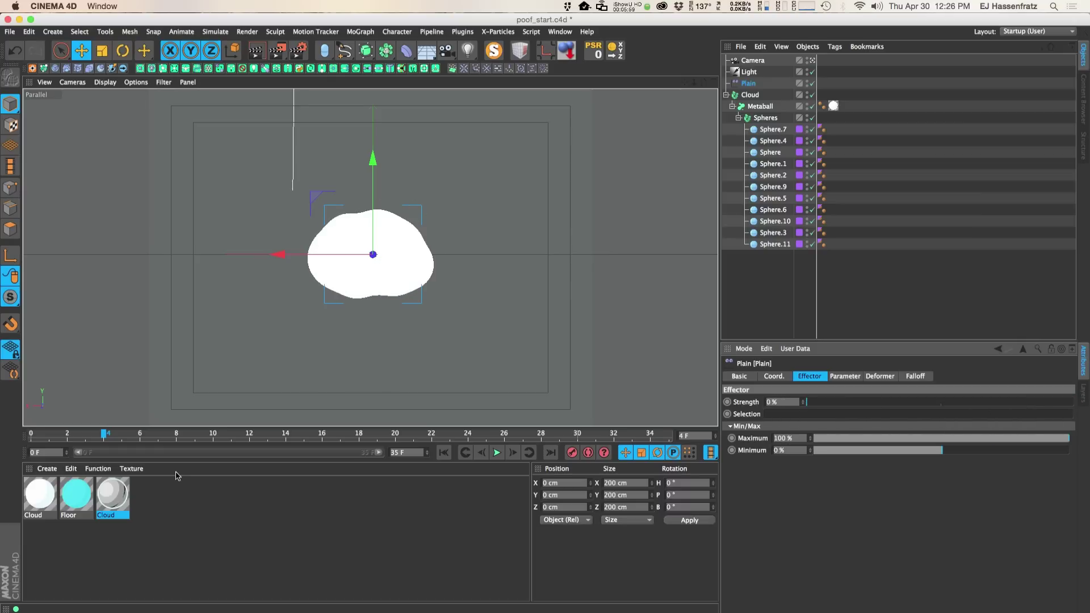
Keyframe the Plain effector's Strength at 0% on frame 0 and set it to 100% at frame 30.
{"action": "left_click_drag", "start_coordinate": [121, 440], "coordinate": [32, 435]}
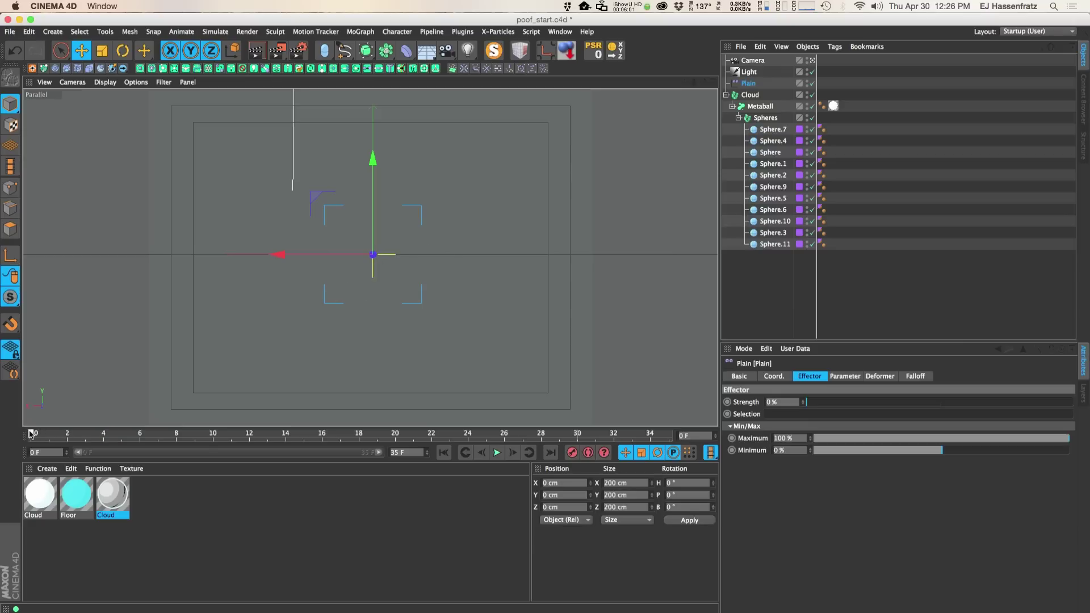
{"action": "left_click", "coordinate": [728, 403]}
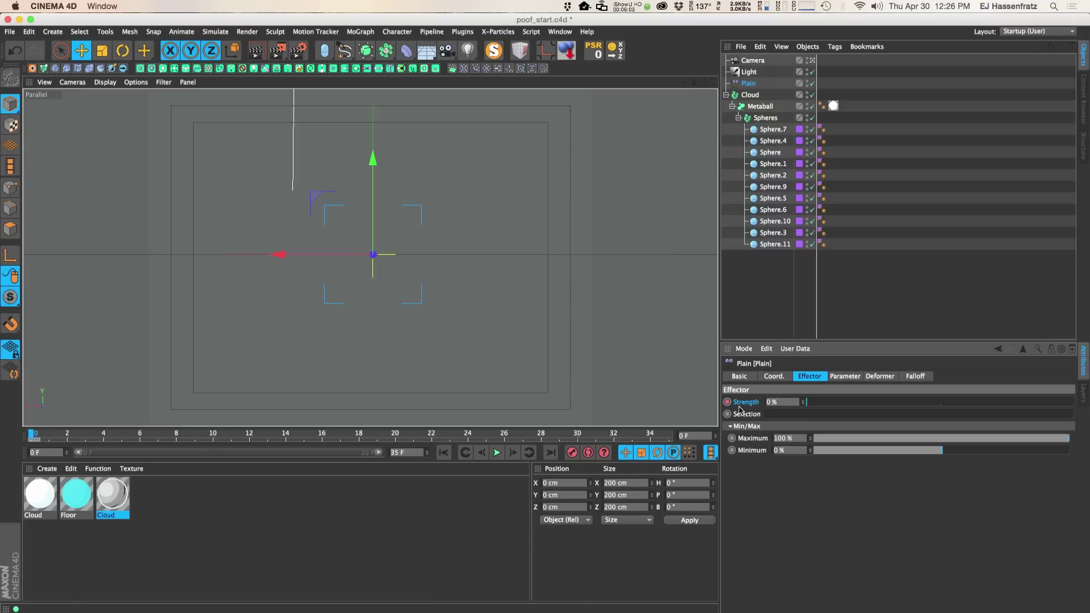
{"action": "left_click_drag", "start_coordinate": [189, 436], "coordinate": [274, 434]}
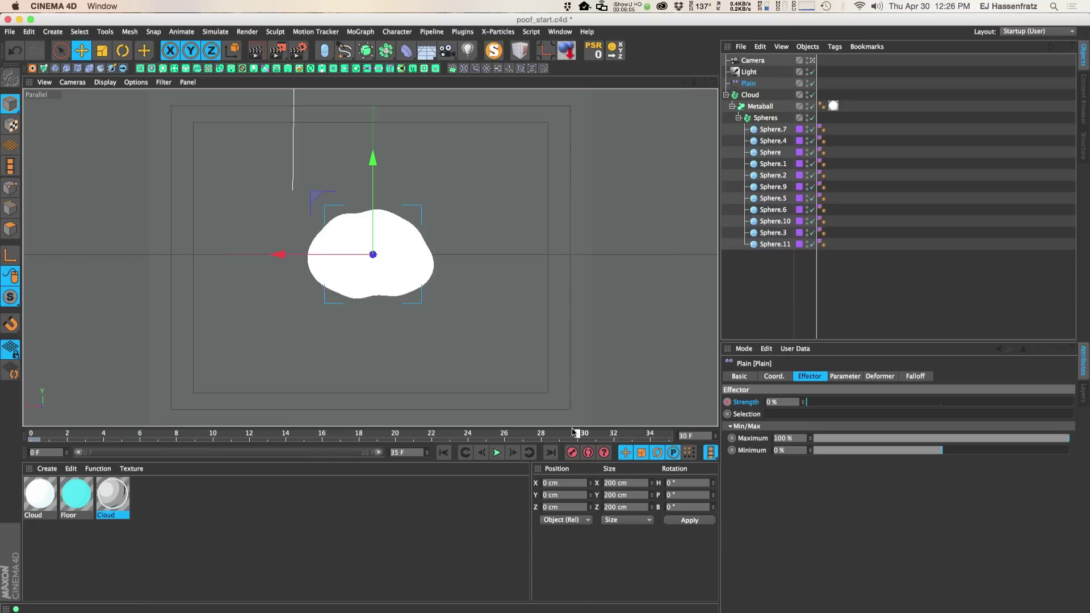
{"action": "left_click_drag", "start_coordinate": [807, 402], "coordinate": [1085, 392]}
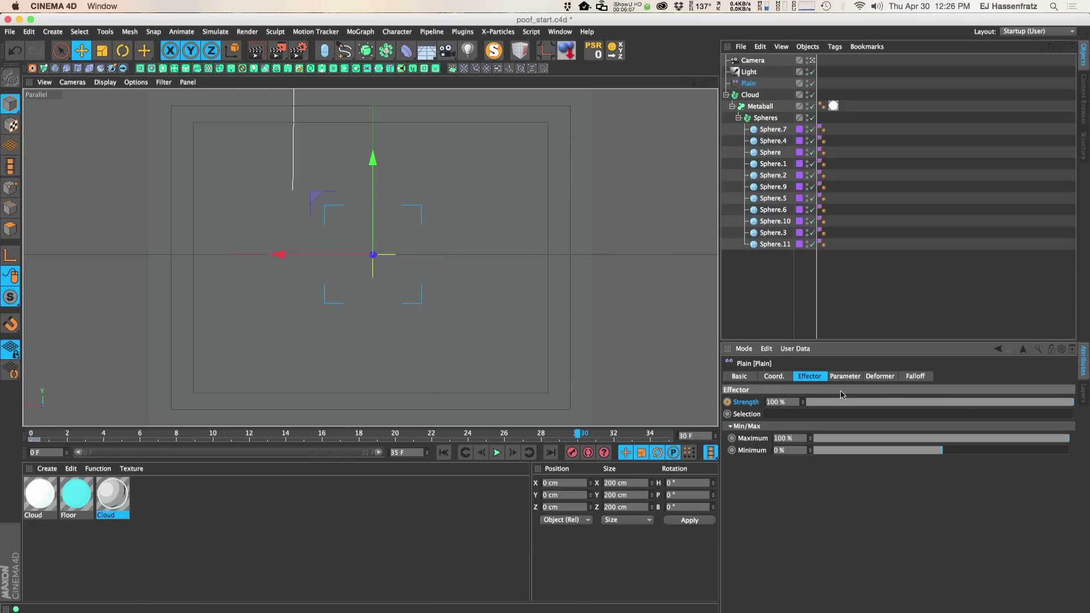
Open the Timeline, expand the Plain effector's Strength curve, and place the window below the viewport.
{"action": "left_click", "coordinate": [560, 31]}
{"action": "left_click", "coordinate": [579, 131]}
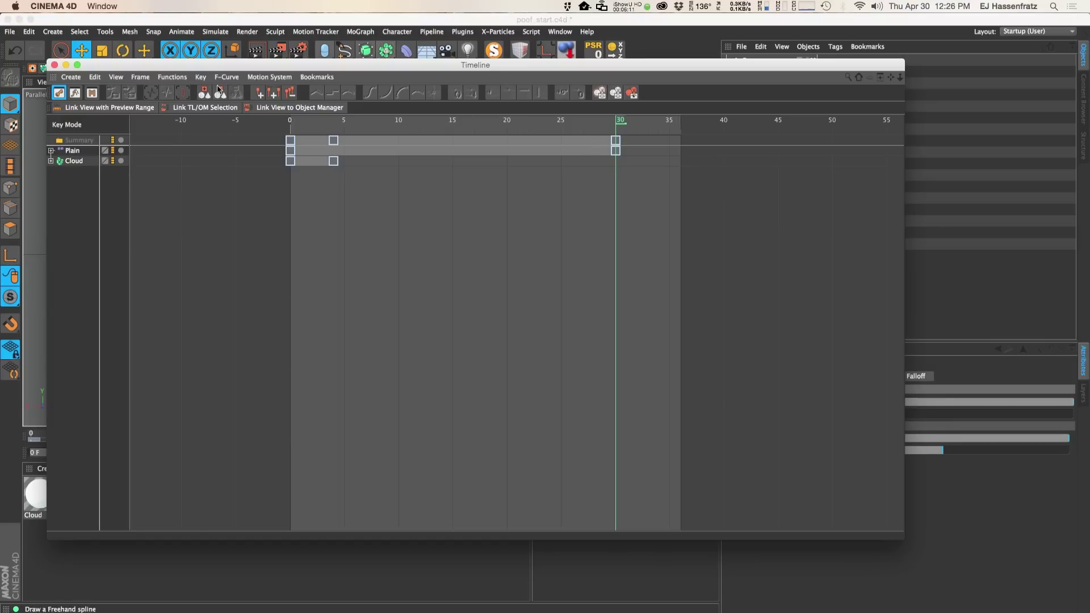
{"action": "left_click", "coordinate": [50, 150]}
{"action": "left_click", "coordinate": [57, 160]}
{"action": "left_click_drag", "start_coordinate": [254, 66], "coordinate": [413, 452]}
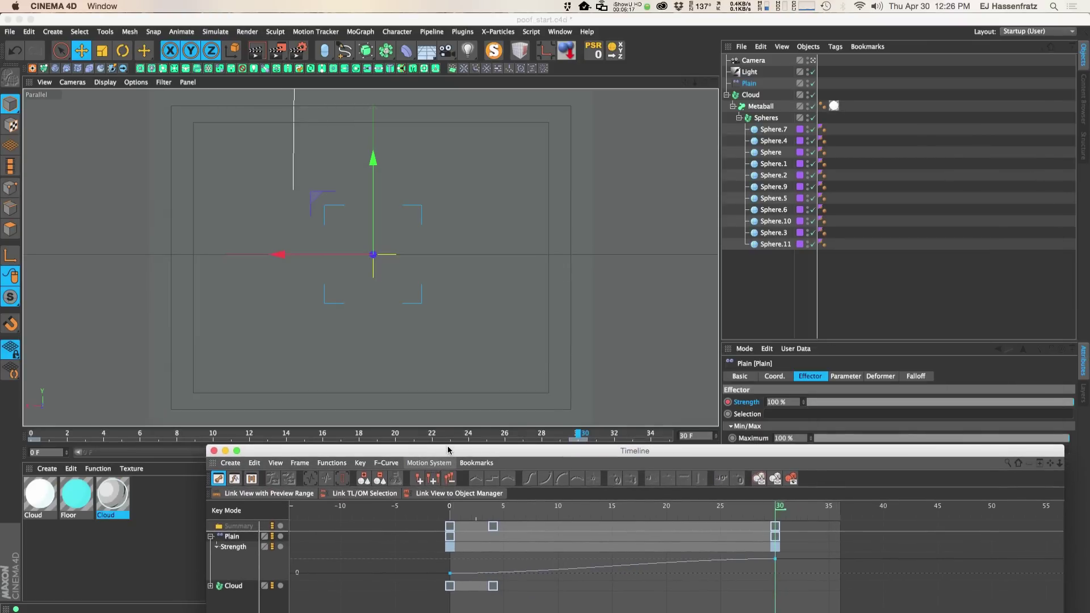
Play the animation from frame 0 and reshape the frame 30 Strength key's left tangent to about -9.45 F and -80%.
{"action": "left_click_drag", "start_coordinate": [562, 435], "coordinate": [30, 433]}
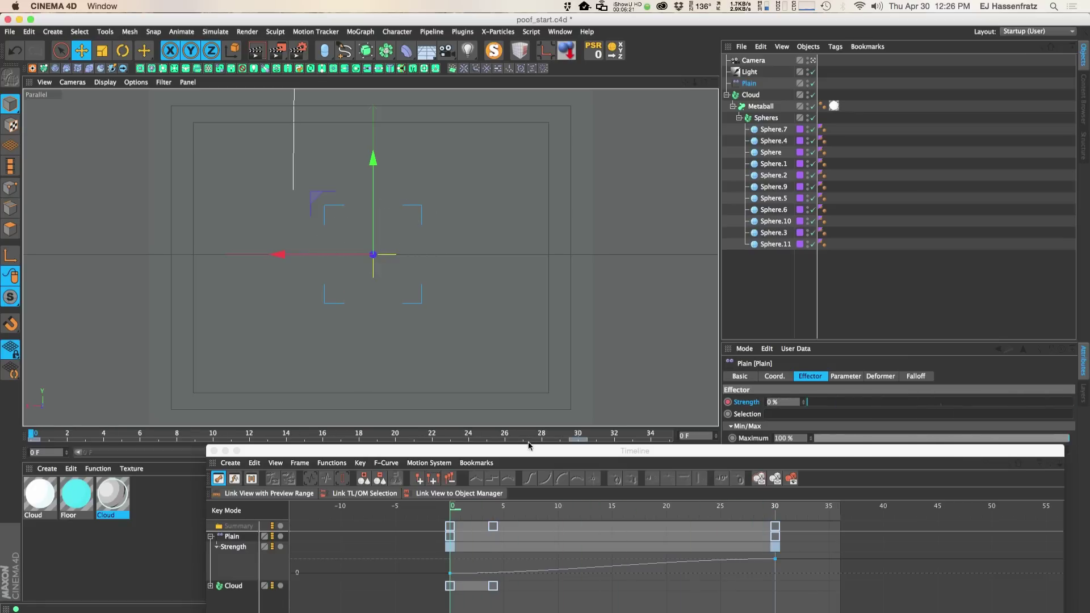
{"action": "left_click_drag", "start_coordinate": [505, 450], "coordinate": [505, 469]}
{"action": "left_click", "coordinate": [499, 452]}
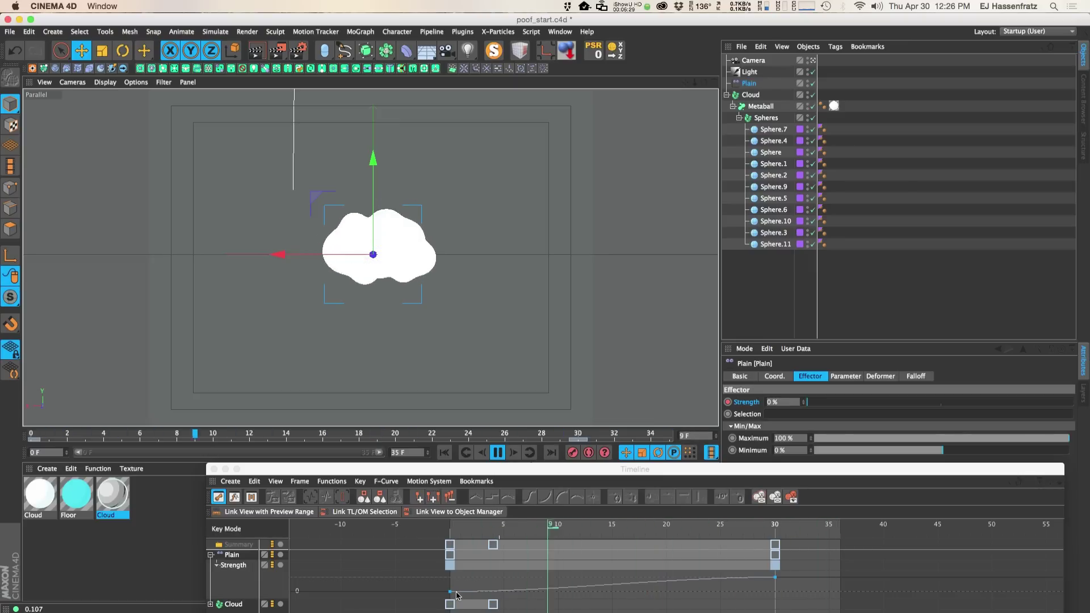
{"action": "left_click", "coordinate": [776, 577]}
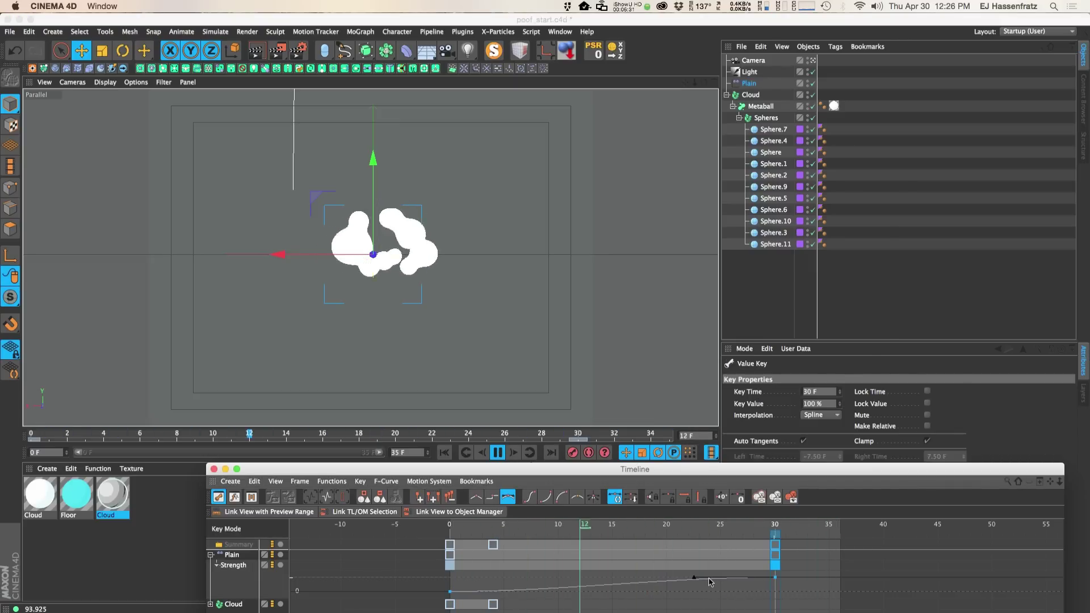
{"action": "left_click_drag", "start_coordinate": [694, 577], "coordinate": [703, 590]}
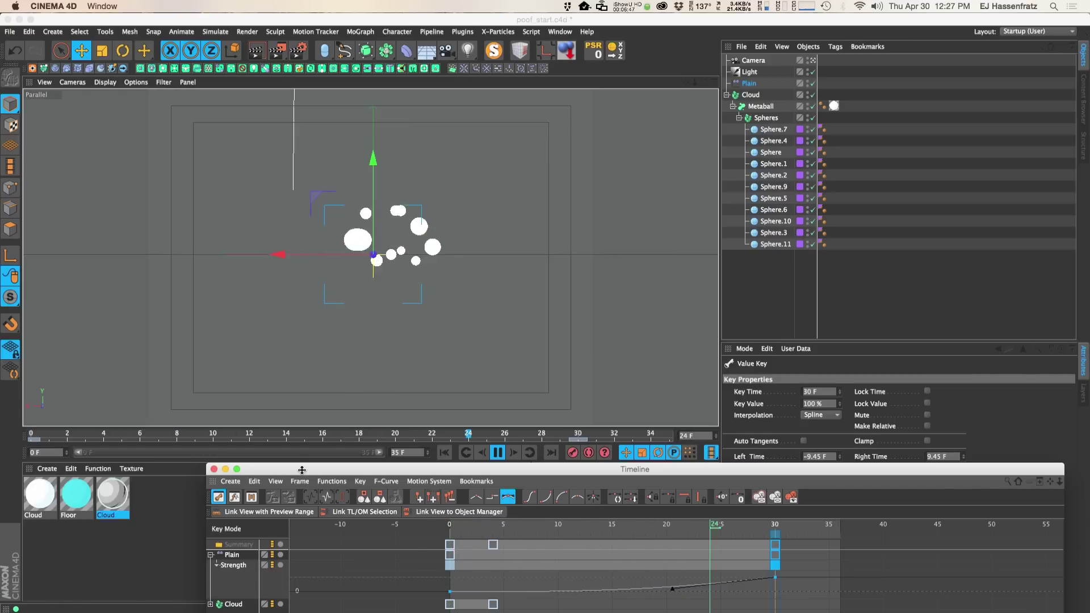
Close the Timeline, stop playback, and scrub through the cloud's dissipation to frame 24.
{"action": "left_click_drag", "start_coordinate": [269, 468], "coordinate": [254, 445]}
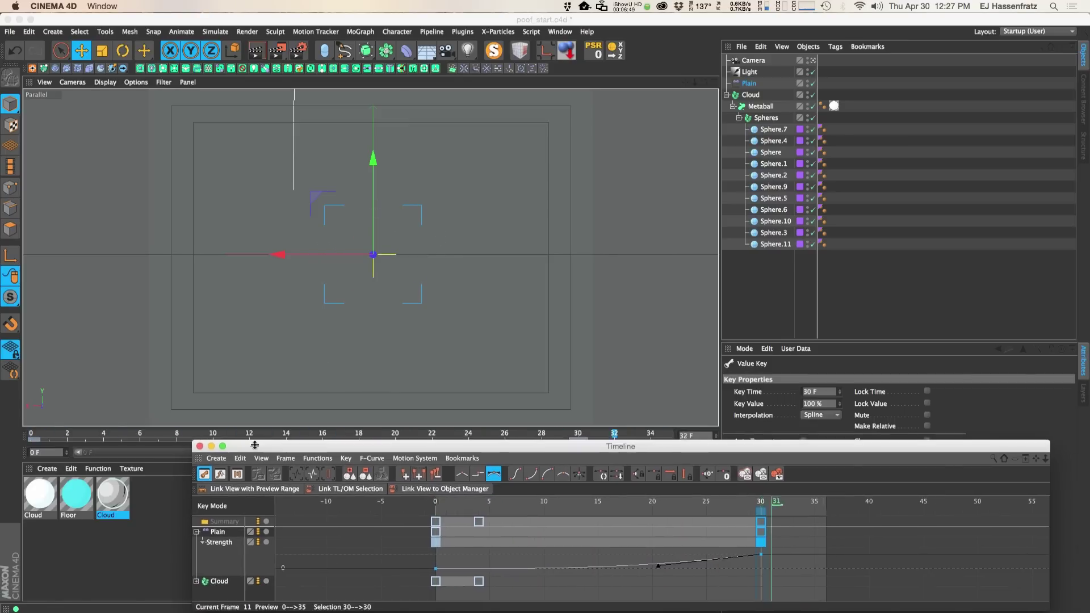
{"action": "left_click", "coordinate": [199, 446]}
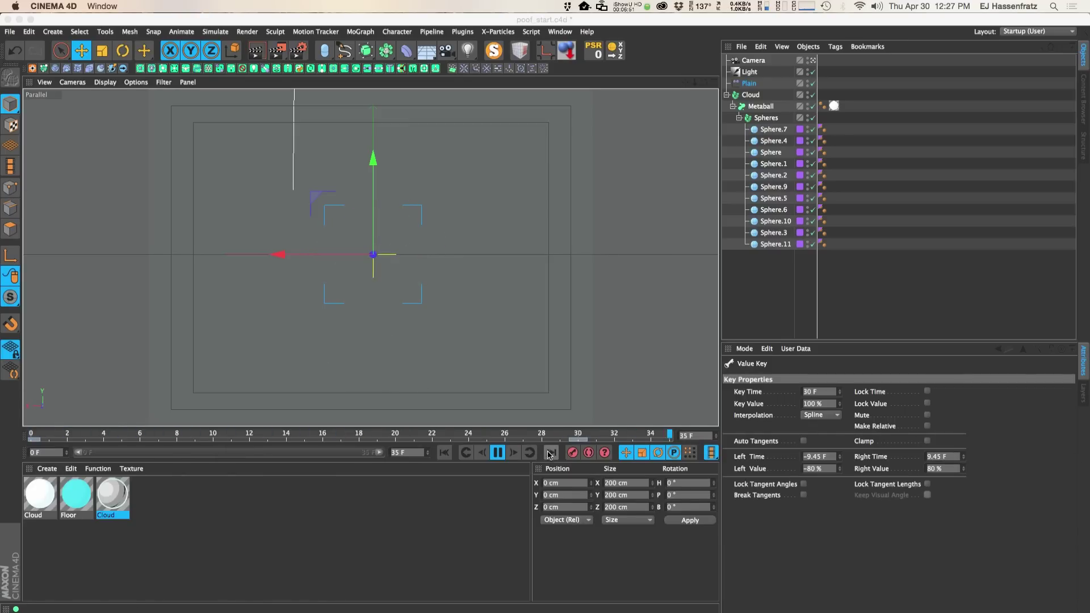
{"action": "left_click", "coordinate": [497, 453]}
{"action": "mouse_move", "coordinate": [141, 439]}
{"action": "left_mouse_down"}
{"action": "mouse_move", "coordinate": [618, 437]}
{"action": "mouse_move", "coordinate": [268, 436]}
{"action": "left_mouse_up"}
{"action": "mouse_move", "coordinate": [336, 430]}
{"action": "left_mouse_down"}
{"action": "mouse_move", "coordinate": [566, 432]}
{"action": "mouse_move", "coordinate": [435, 432]}
{"action": "mouse_move", "coordinate": [468, 432]}
{"action": "left_mouse_up"}
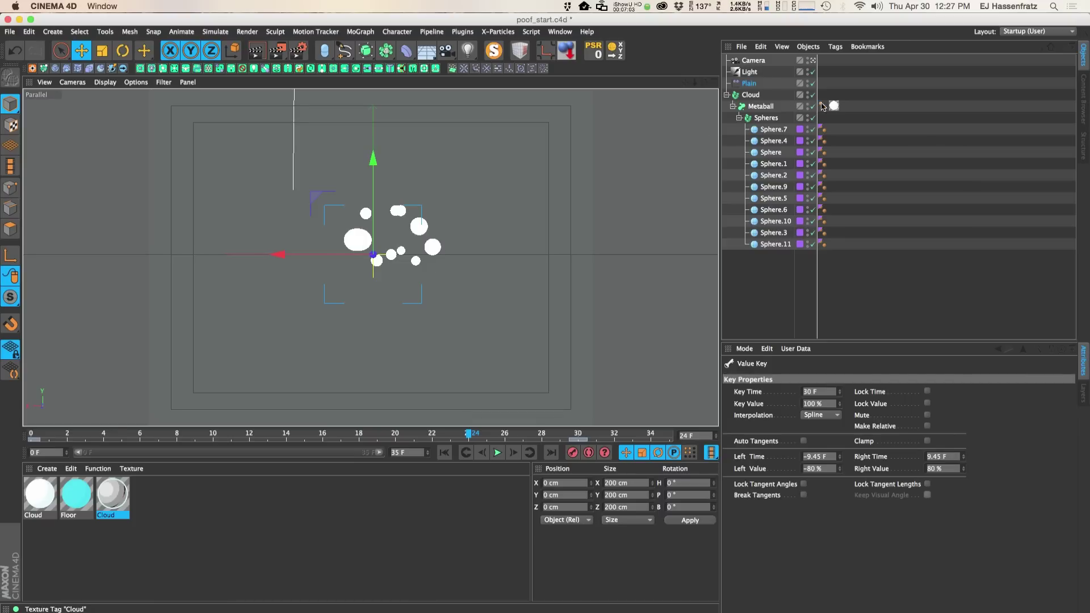
Add the existing Plain effector to the Cloud Fracture object's effector list.
{"action": "left_click", "coordinate": [765, 98]}
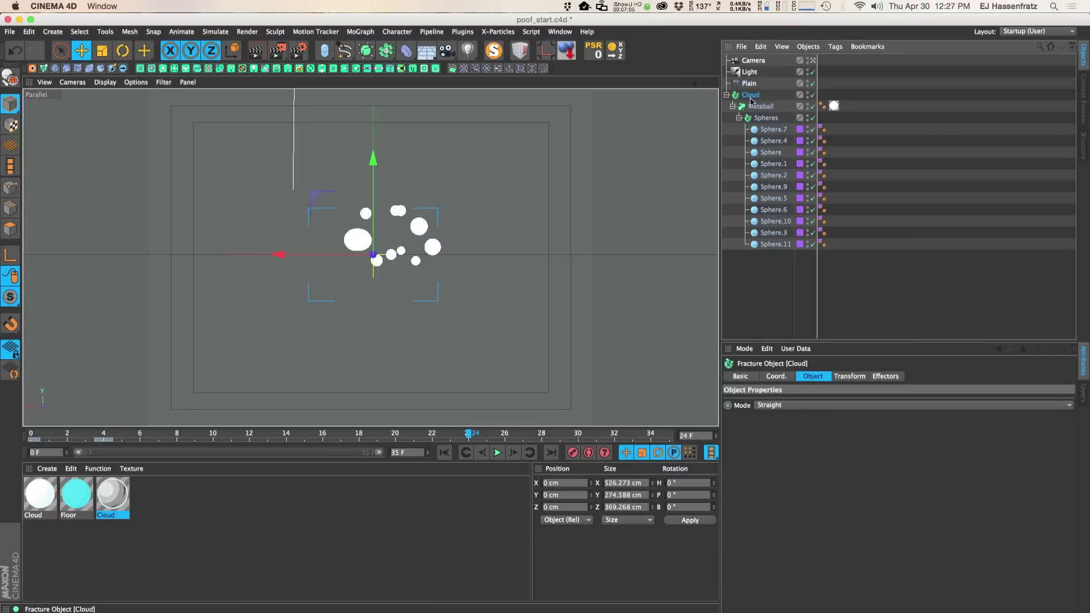
{"action": "left_click", "coordinate": [850, 376]}
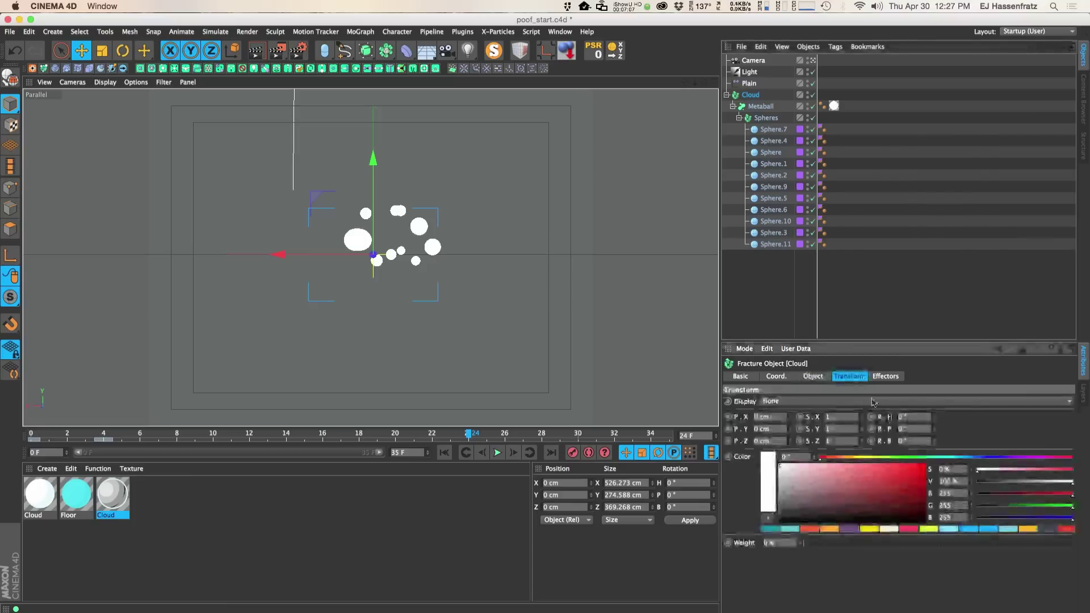
{"action": "left_click", "coordinate": [886, 376]}
{"action": "left_click_drag", "start_coordinate": [749, 83], "coordinate": [841, 458]}
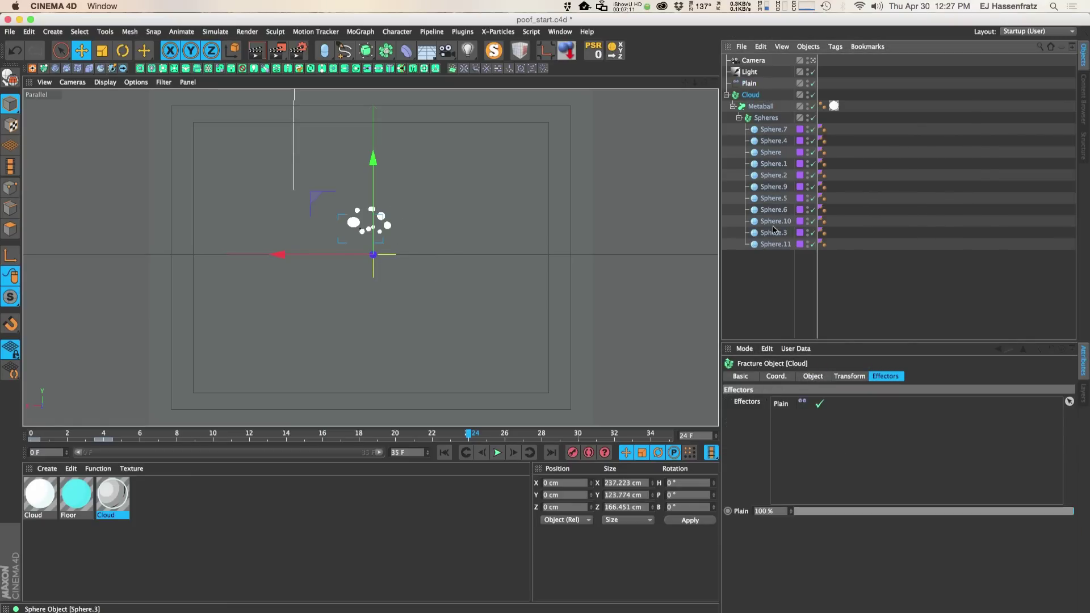
Review the Plain effector's settings and set its influence on the Cloud Fracture to 50%.
{"action": "left_click", "coordinate": [750, 83]}
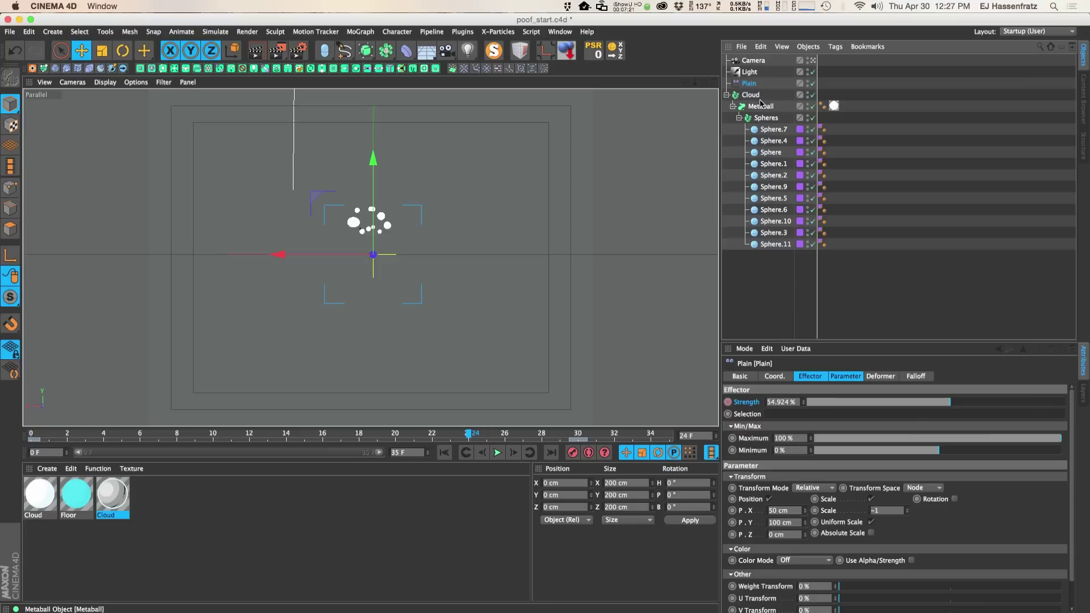
{"action": "left_click", "coordinate": [755, 97]}
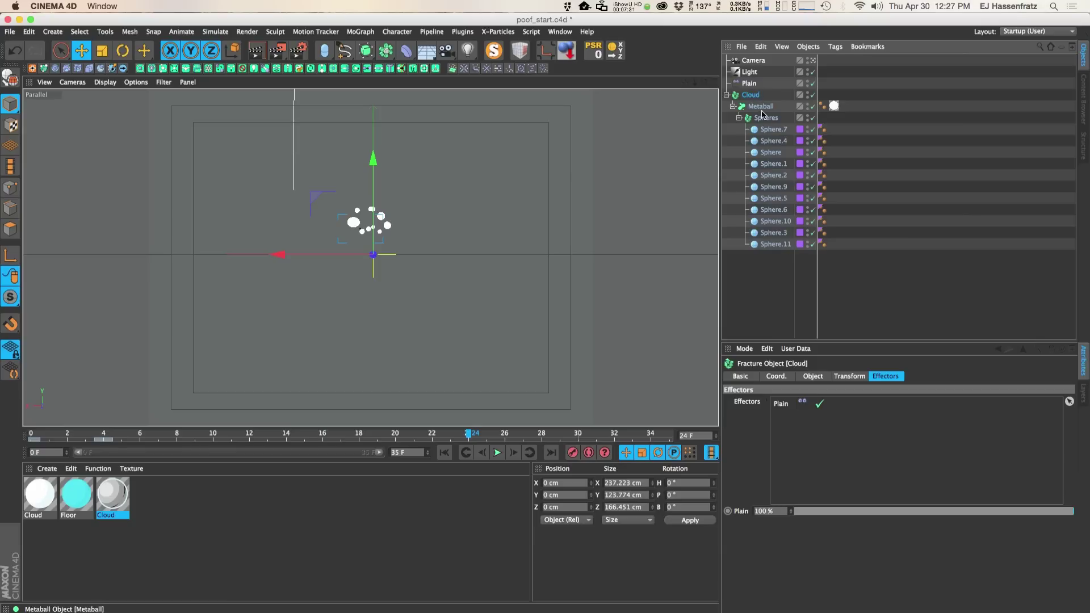
{"action": "left_click_drag", "start_coordinate": [1026, 516], "coordinate": [1088, 510]}
{"action": "left_click_drag", "start_coordinate": [89, 427], "coordinate": [486, 442]}
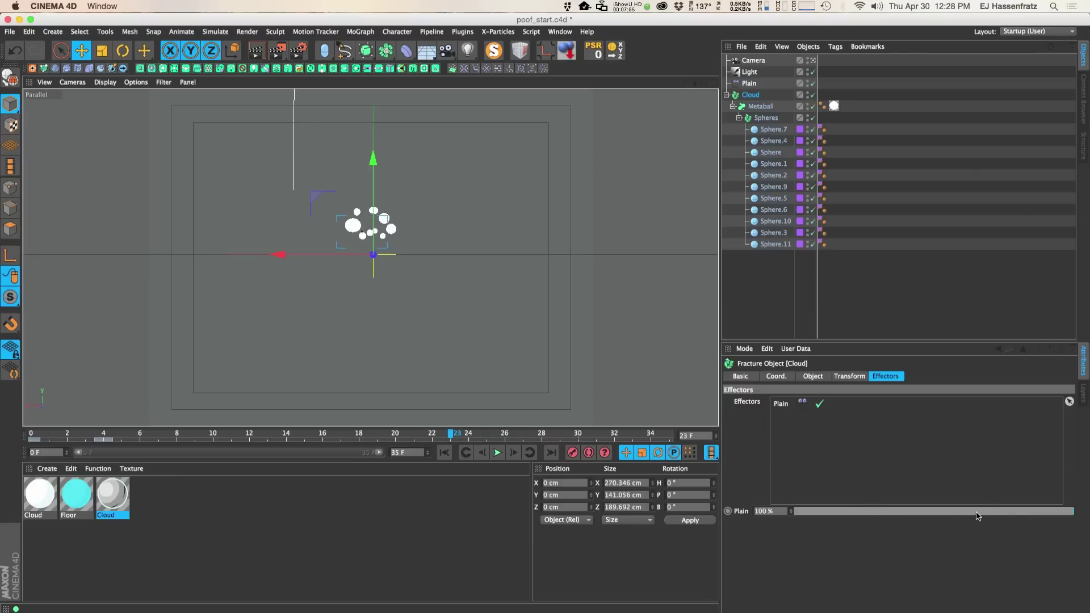
{"action": "left_click_drag", "start_coordinate": [1050, 512], "coordinate": [934, 518]}
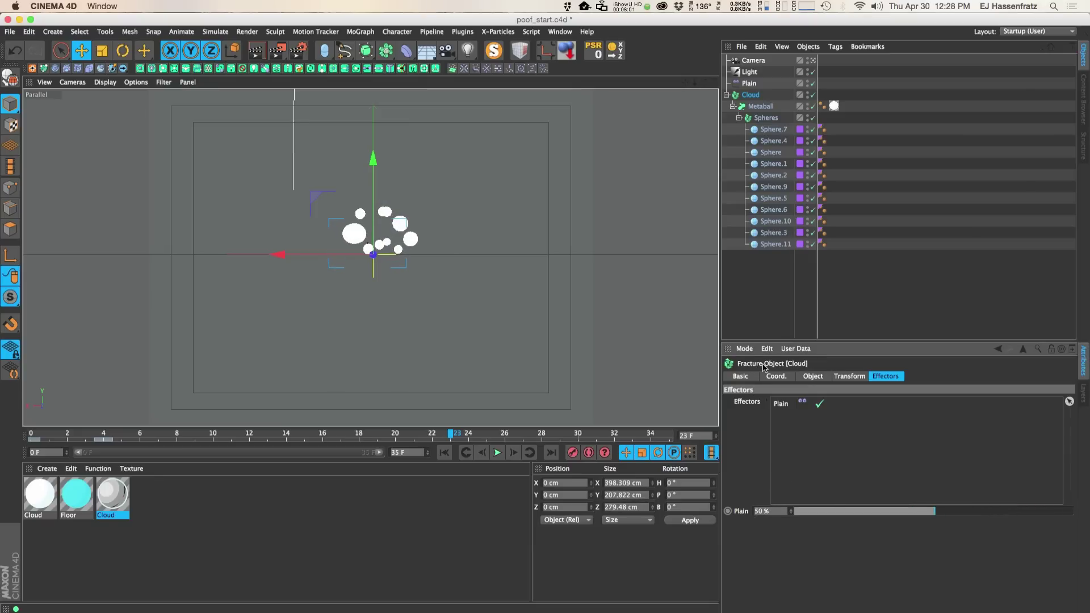
Scrub the dissipation and compare it with the Plain effector disabled and enabled on the Cloud Fracture.
{"action": "left_click_drag", "start_coordinate": [201, 440], "coordinate": [567, 442]}
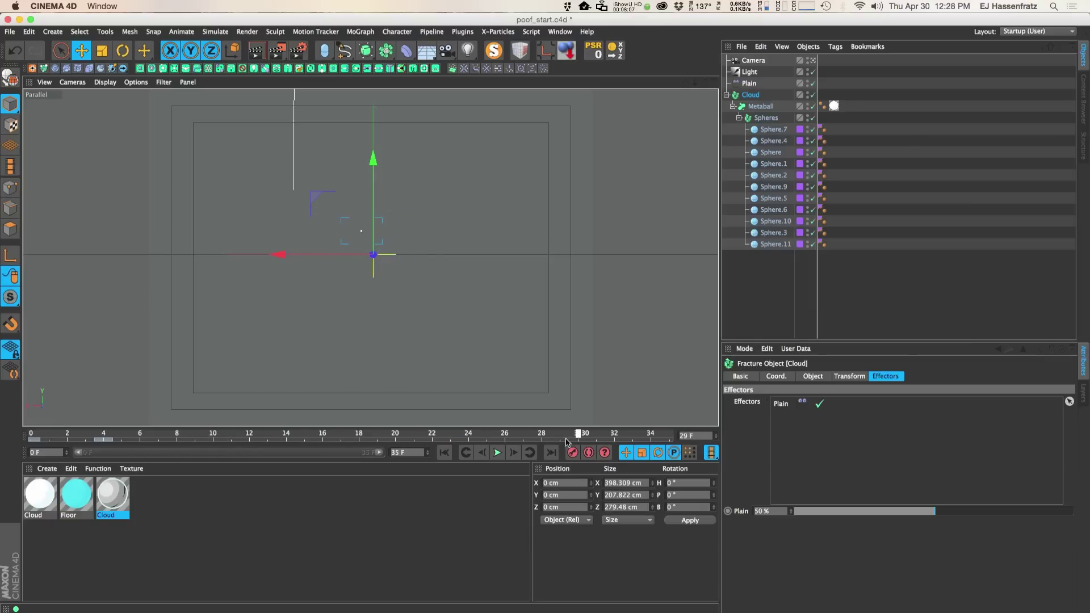
{"action": "left_click_drag", "start_coordinate": [448, 437], "coordinate": [451, 440]}
{"action": "left_click_drag", "start_coordinate": [619, 440], "coordinate": [452, 437]}
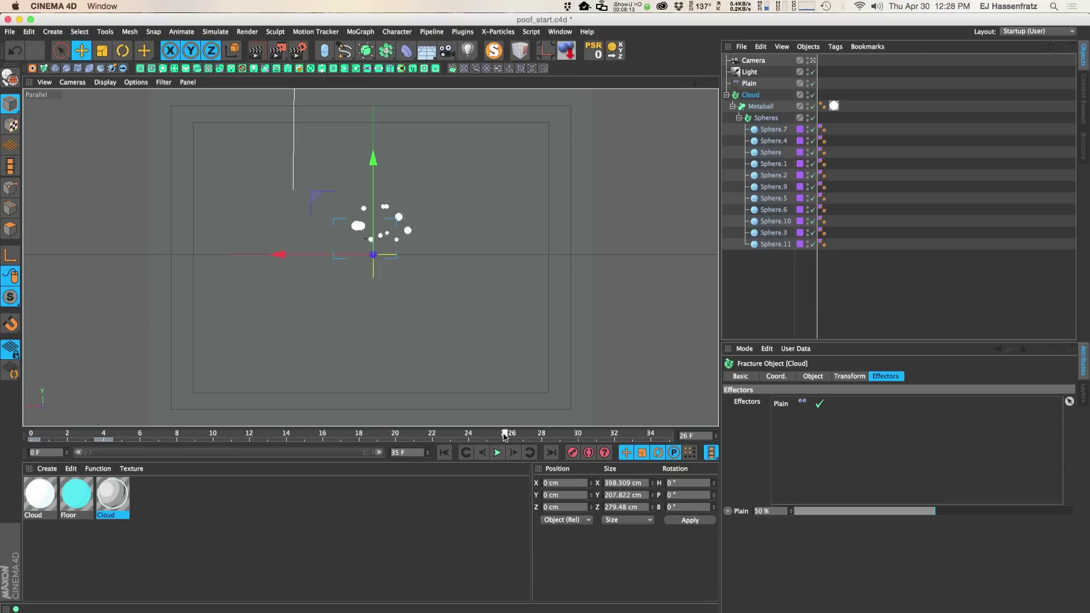
{"action": "left_click", "coordinate": [820, 404]}
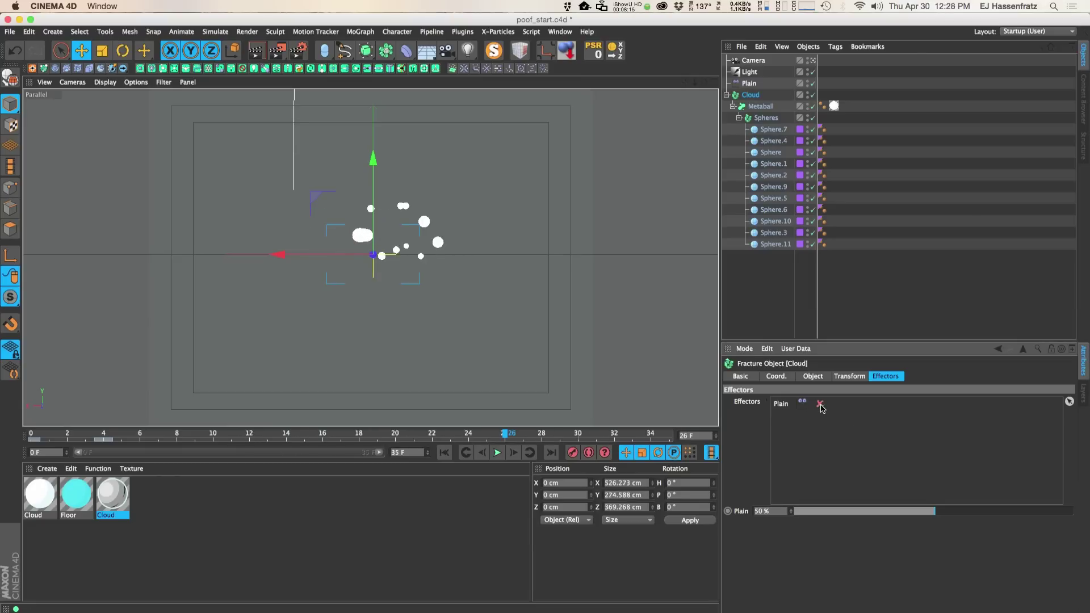
{"action": "left_click", "coordinate": [820, 404]}
Play the animation from frame 0 and set the Plain effector's influence on the Cloud Fracture to 40%.
{"action": "left_click_drag", "start_coordinate": [453, 440], "coordinate": [34, 440]}
{"action": "left_click", "coordinate": [498, 453]}
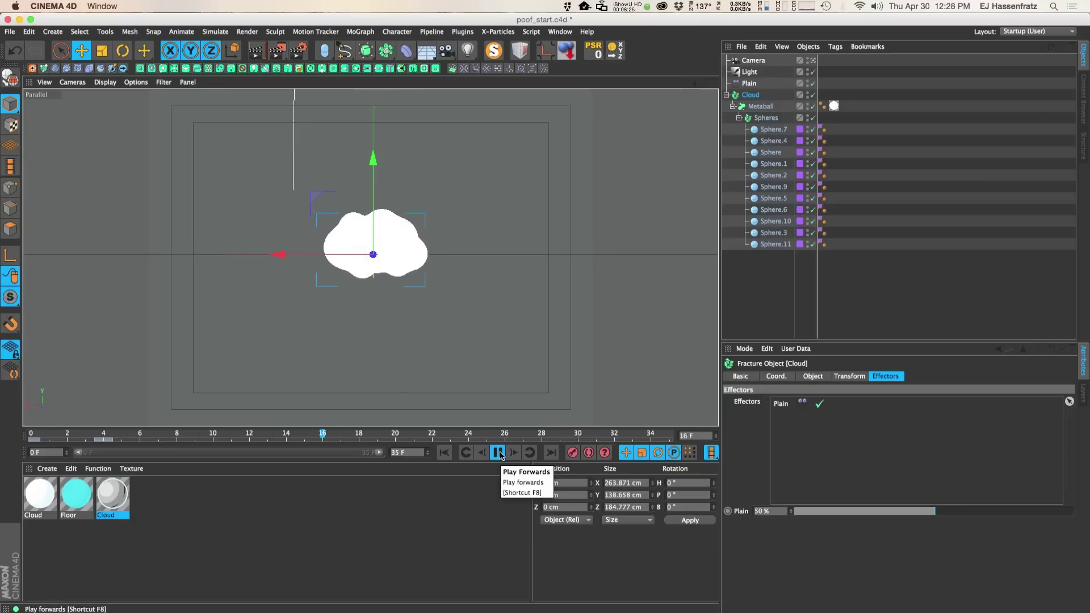
{"action": "left_click_drag", "start_coordinate": [875, 515], "coordinate": [903, 515]}
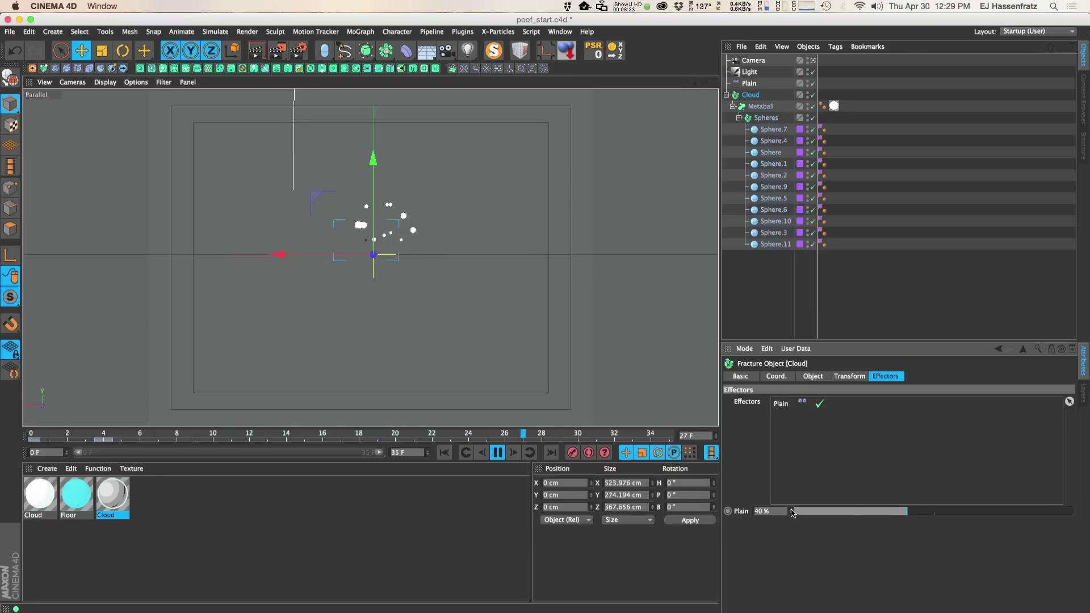
Try larger Plain effector position offsets during playback, ending with 100 cm in X and 115 cm in Y.
{"action": "double_click", "coordinate": [784, 404]}
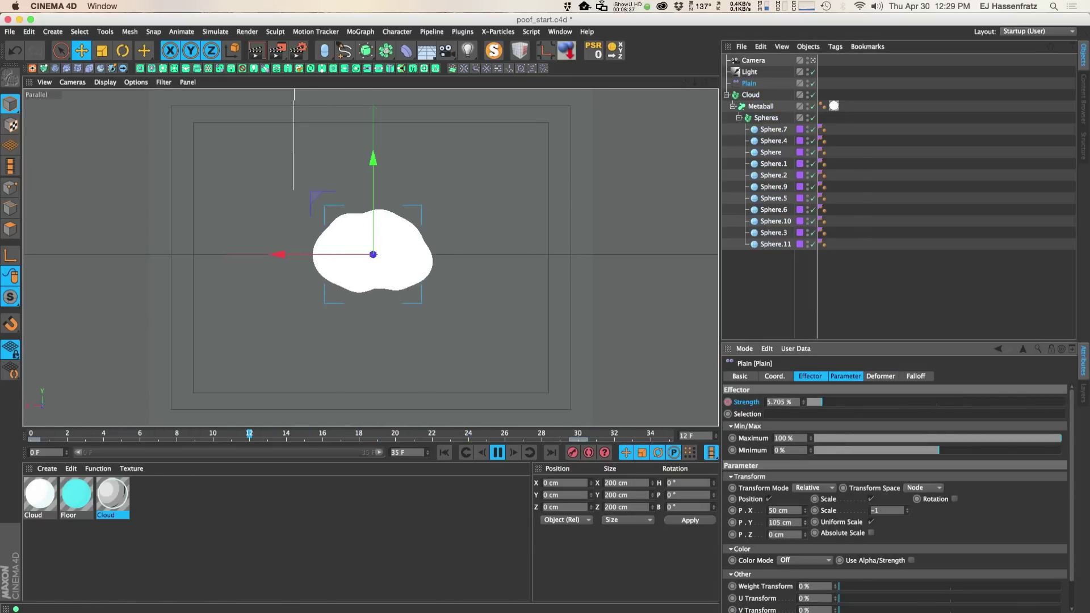
{"action": "left_click_drag", "start_coordinate": [806, 510], "coordinate": [805, 500]}
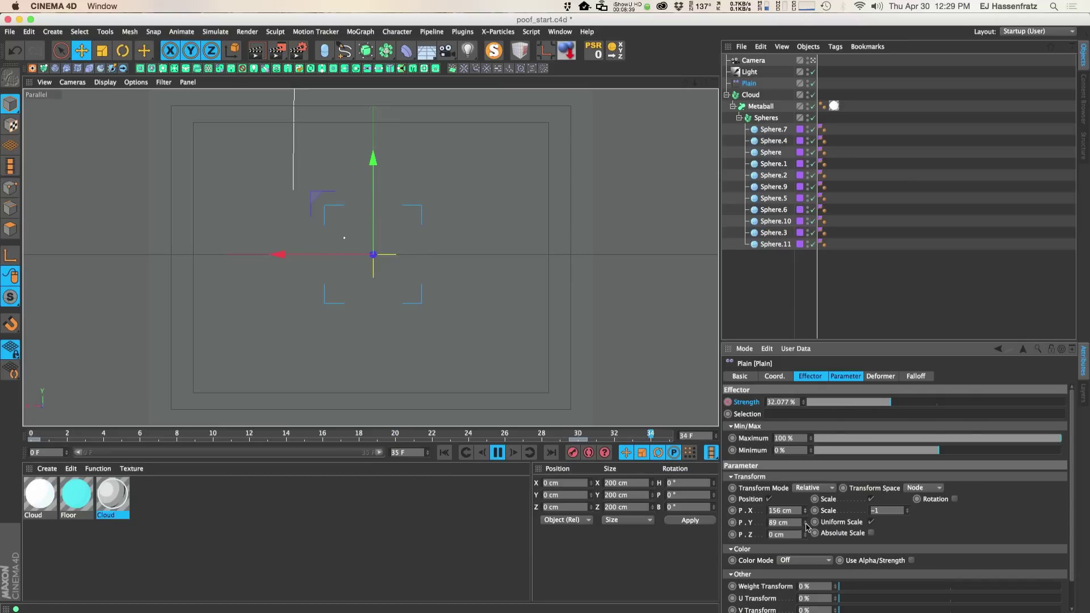
{"action": "left_click_drag", "start_coordinate": [806, 522], "coordinate": [808, 514]}
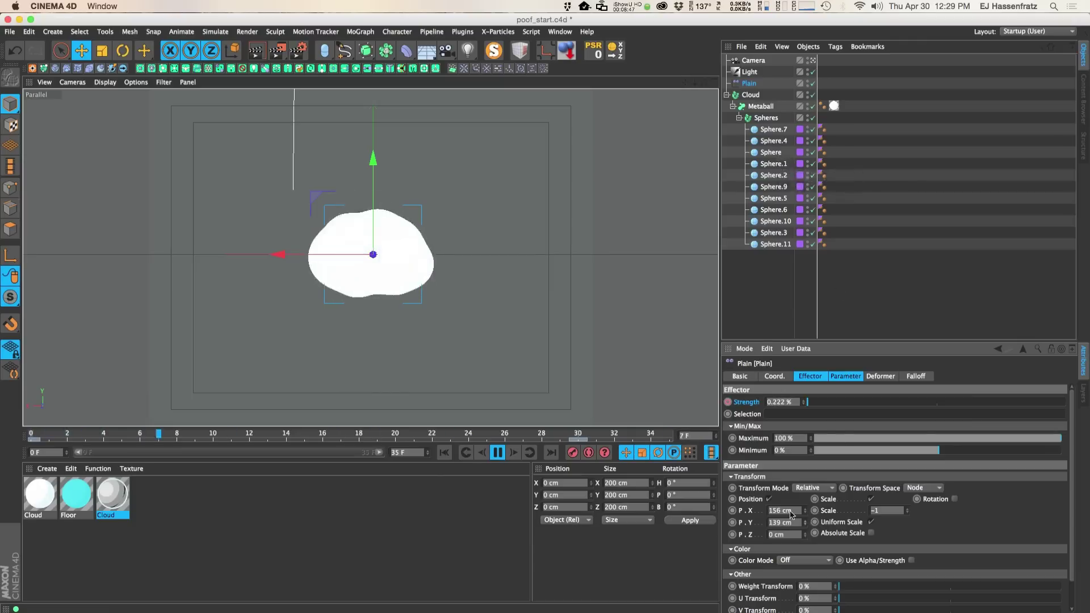
{"action": "left_click_drag", "start_coordinate": [805, 525], "coordinate": [805, 531]}
{"action": "left_click_drag", "start_coordinate": [806, 511], "coordinate": [805, 516]}
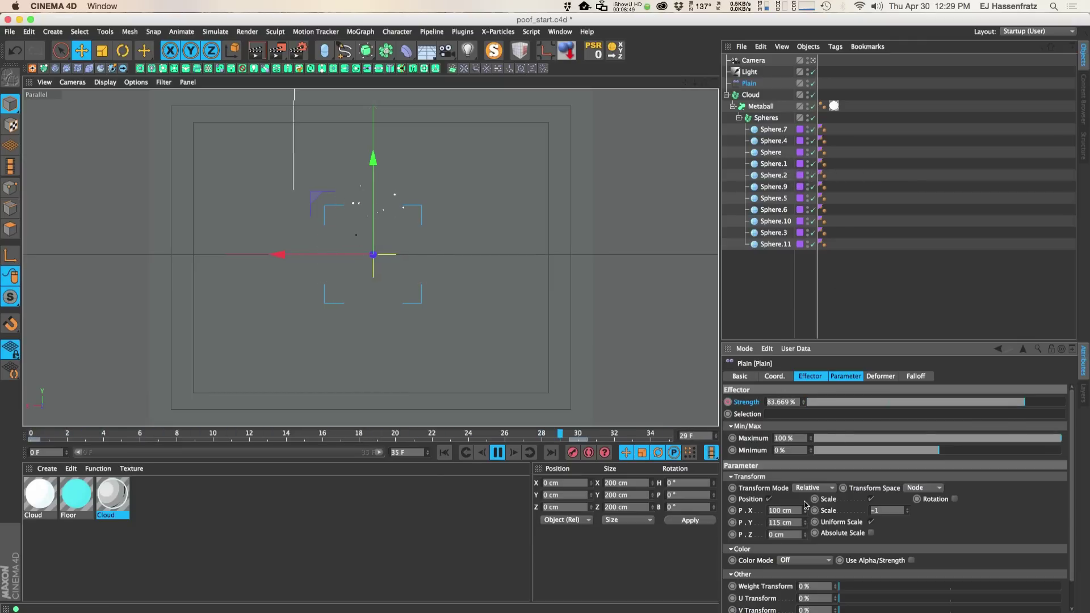
Try different Plain effector influences on the Cloud Fracture, raising the value to about 51%.
{"action": "left_click", "coordinate": [751, 95]}
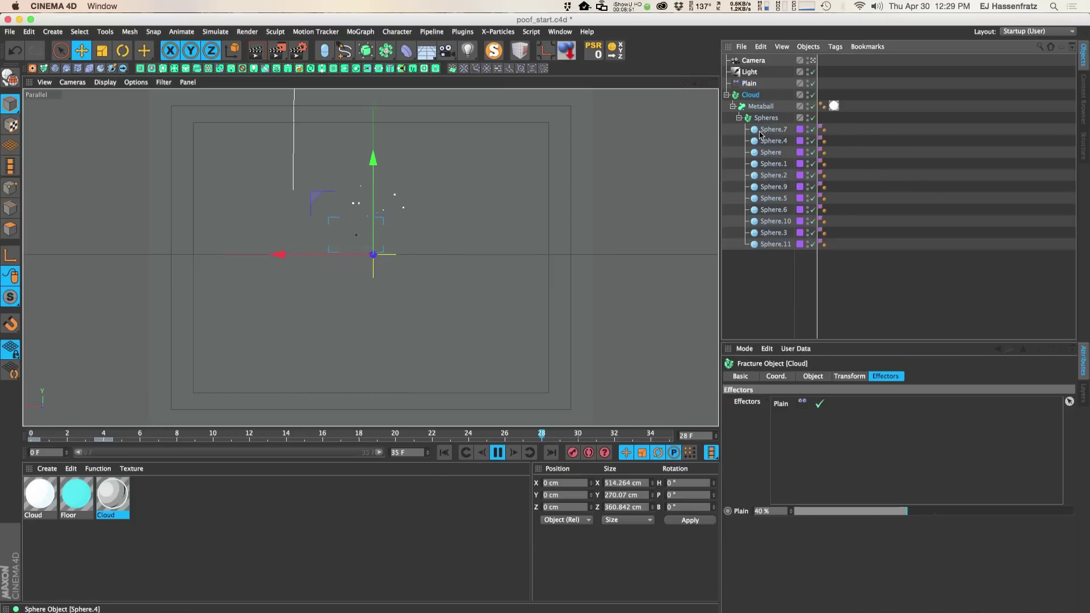
{"action": "left_click_drag", "start_coordinate": [801, 511], "coordinate": [840, 517]}
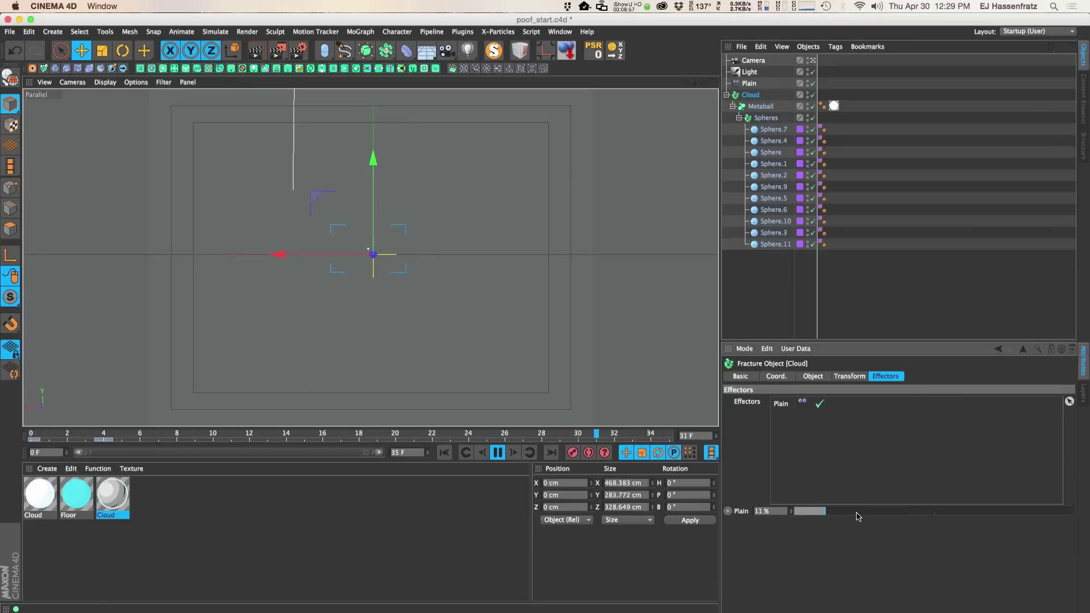
{"action": "left_click_drag", "start_coordinate": [857, 517], "coordinate": [911, 516]}
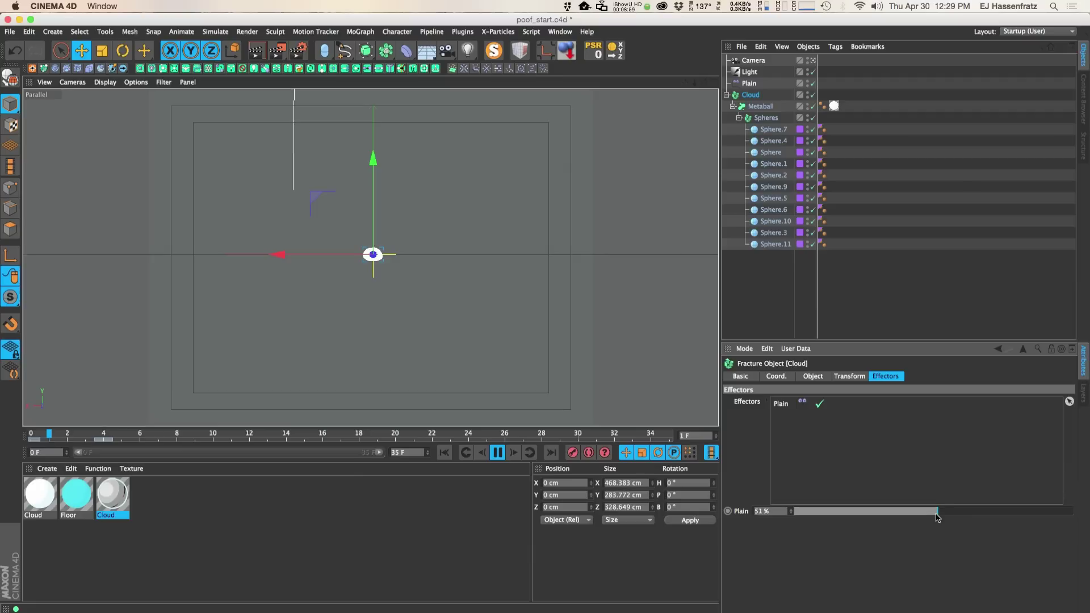
Set the Plain effector's position offset to 50 cm in X and 100 cm in Y.
{"action": "left_click", "coordinate": [750, 71]}
{"action": "left_click", "coordinate": [749, 83]}
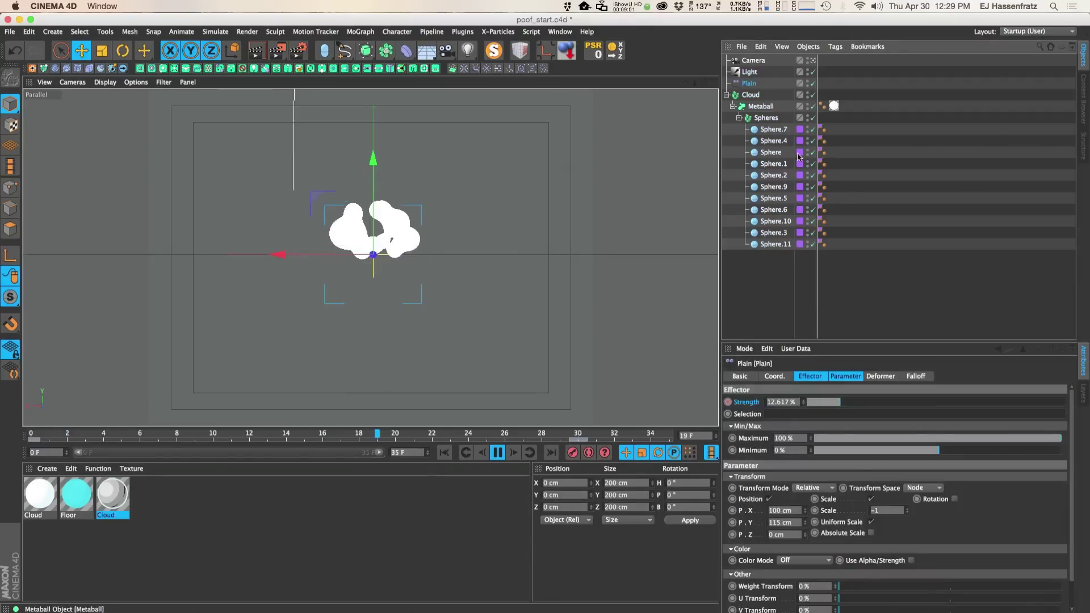
{"action": "left_click", "coordinate": [796, 511]}
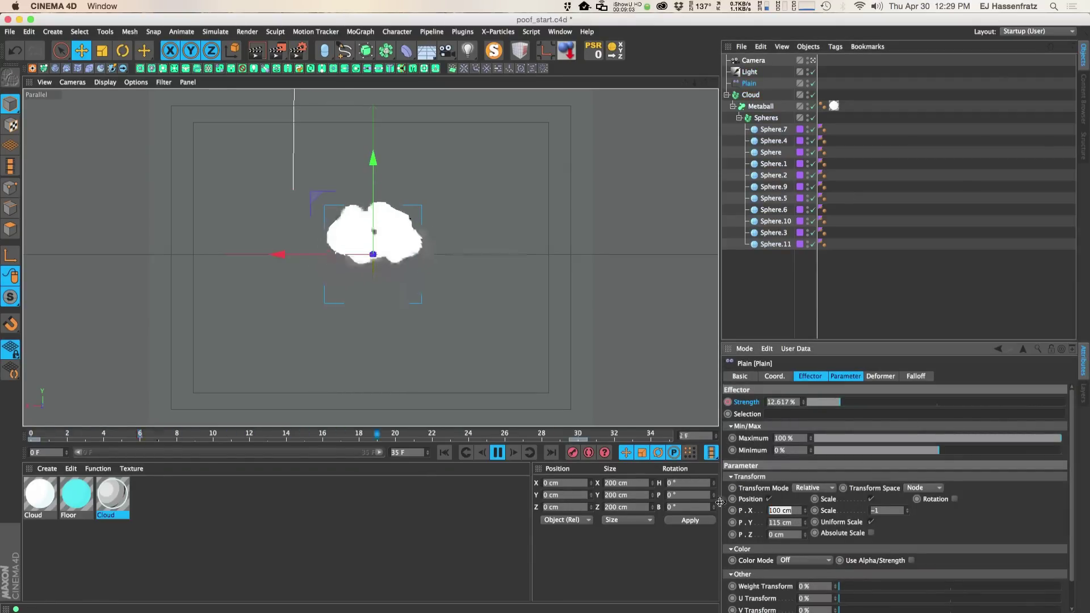
{"action": "type", "text": "50"}
{"action": "key", "text": "Tab"}
{"action": "type", "text": "1"}
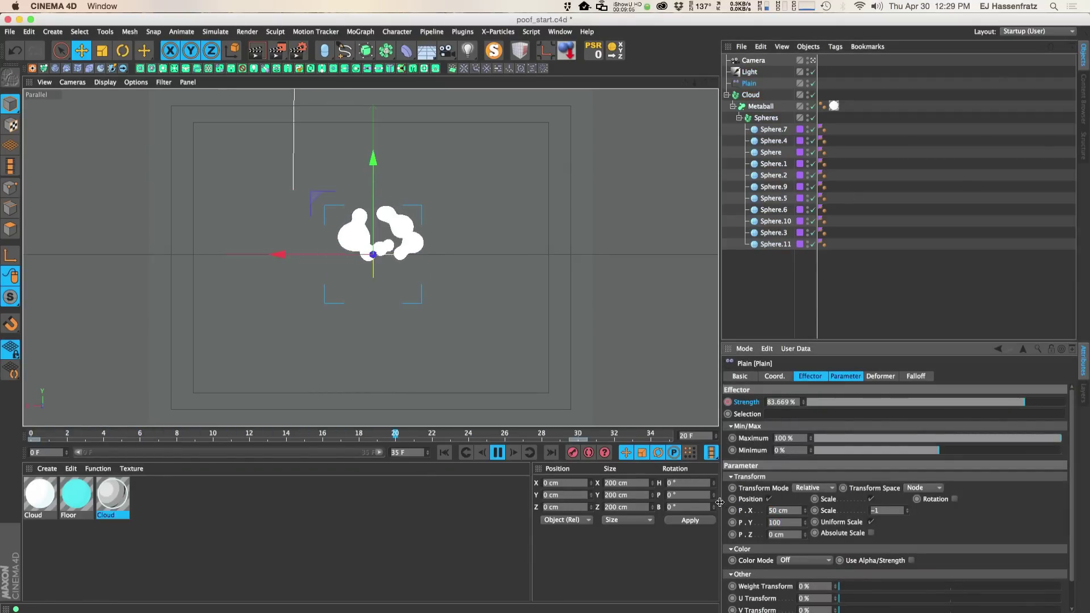
Set the Plain effector's Y position offset to 150 cm, check the playback, and stop at frame 22.
{"action": "type", "text": "50"}
{"action": "key", "text": "Return"}
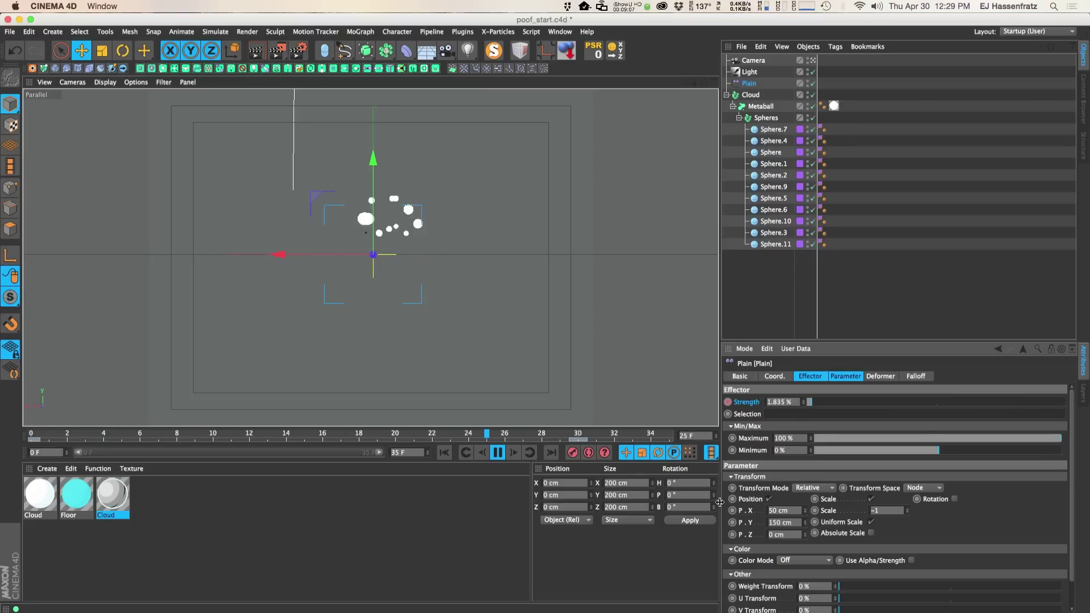
{"action": "left_click", "coordinate": [498, 452]}
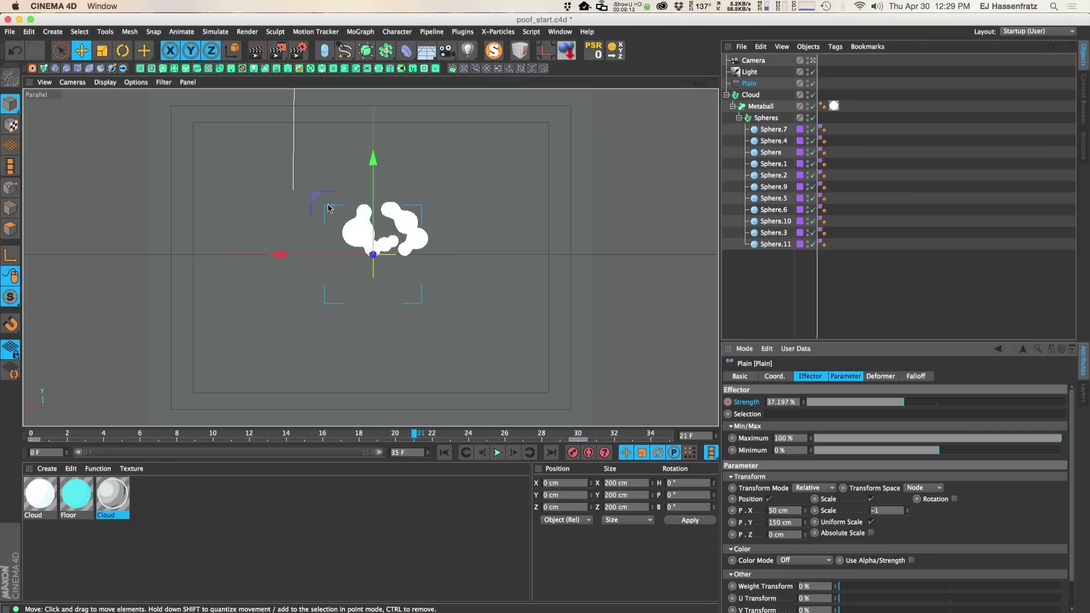
{"action": "mouse_move", "coordinate": [417, 435]}
{"action": "left_mouse_down"}
{"action": "mouse_move", "coordinate": [306, 437]}
{"action": "mouse_move", "coordinate": [377, 448]}
{"action": "mouse_move", "coordinate": [487, 439]}
{"action": "mouse_move", "coordinate": [295, 440]}
{"action": "mouse_move", "coordinate": [446, 442]}
{"action": "mouse_move", "coordinate": [398, 441]}
{"action": "mouse_move", "coordinate": [432, 441]}
{"action": "left_mouse_up"}
Add a Random effector to the Spheres Fracture and place it above Plain in the effector order.
{"action": "left_click", "coordinate": [766, 120]}
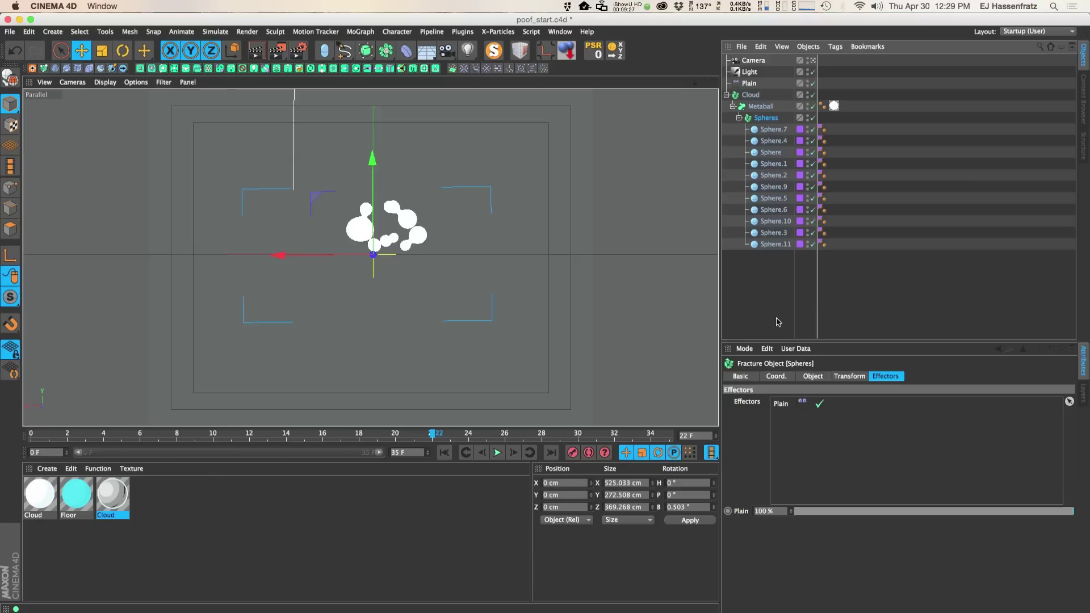
{"action": "left_click", "coordinate": [398, 32]}
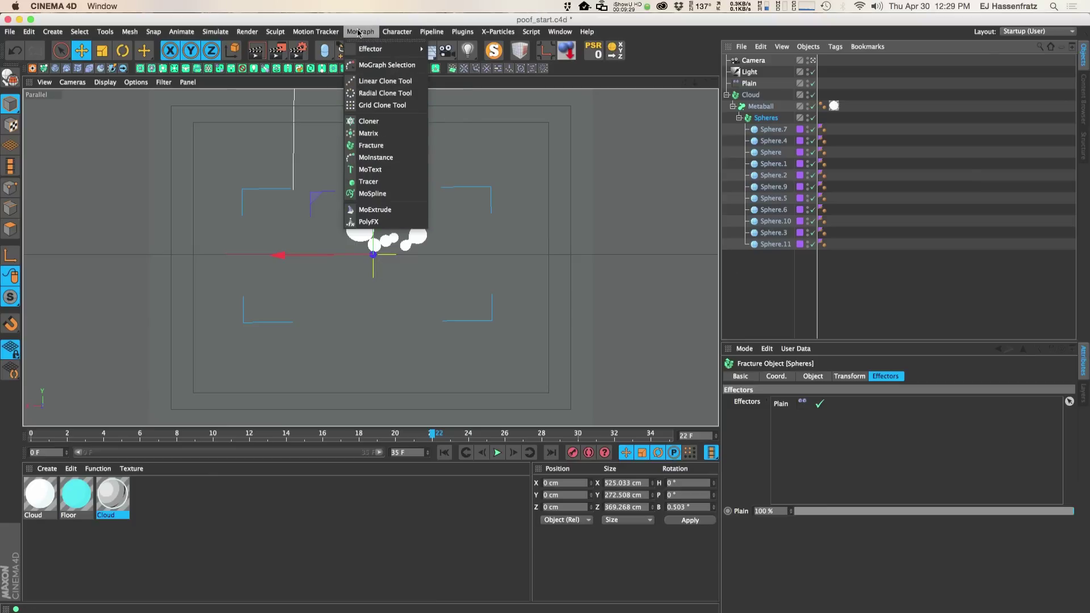
{"action": "mouse_move", "coordinate": [375, 49]}
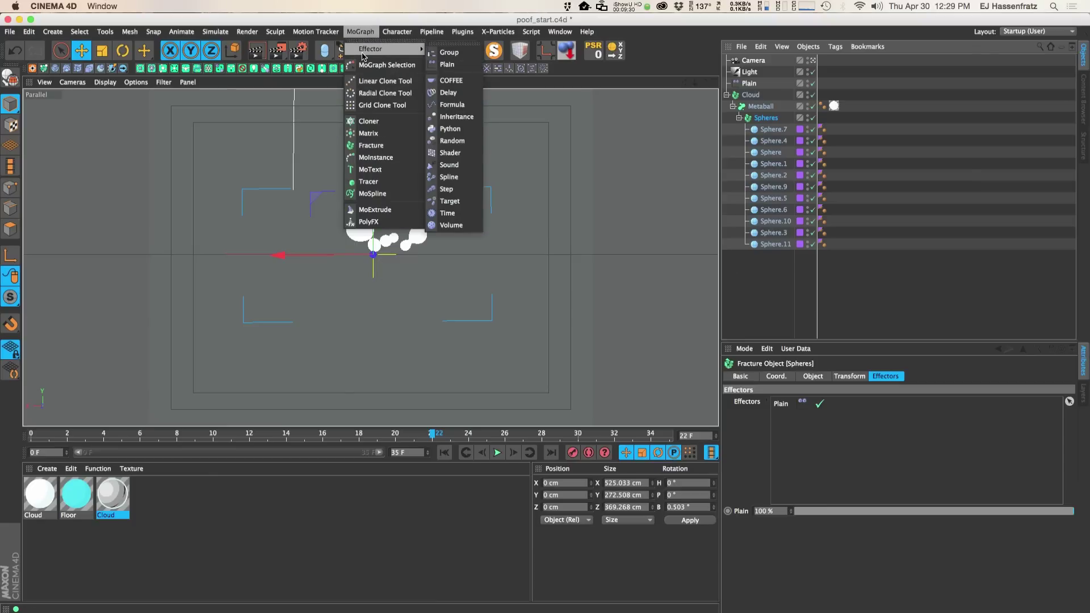
{"action": "left_click", "coordinate": [451, 141]}
{"action": "left_click_drag", "start_coordinate": [758, 90], "coordinate": [758, 91]}
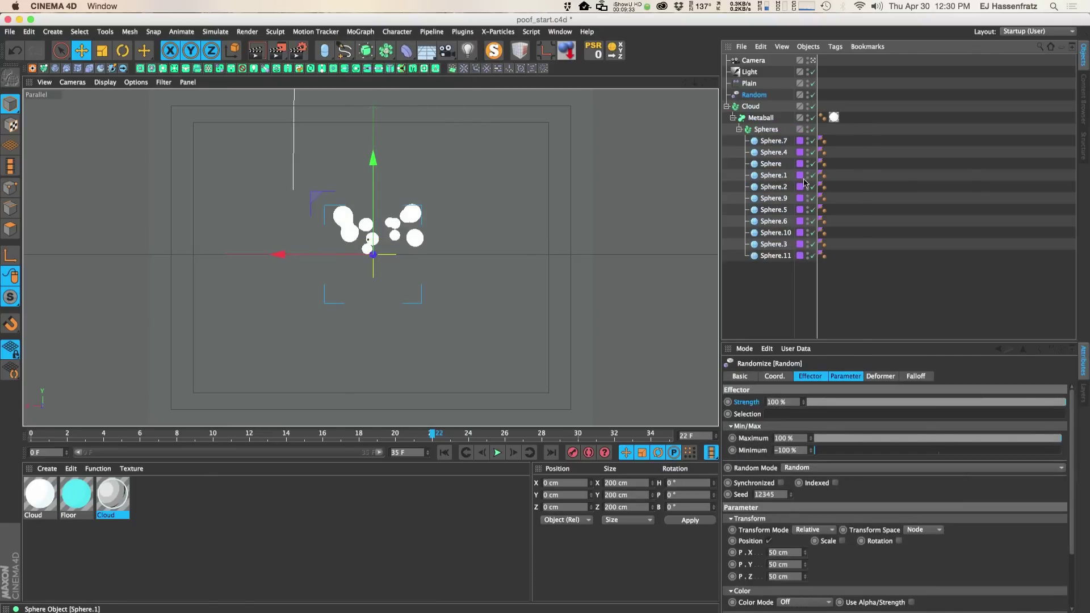
{"action": "left_click", "coordinate": [760, 130]}
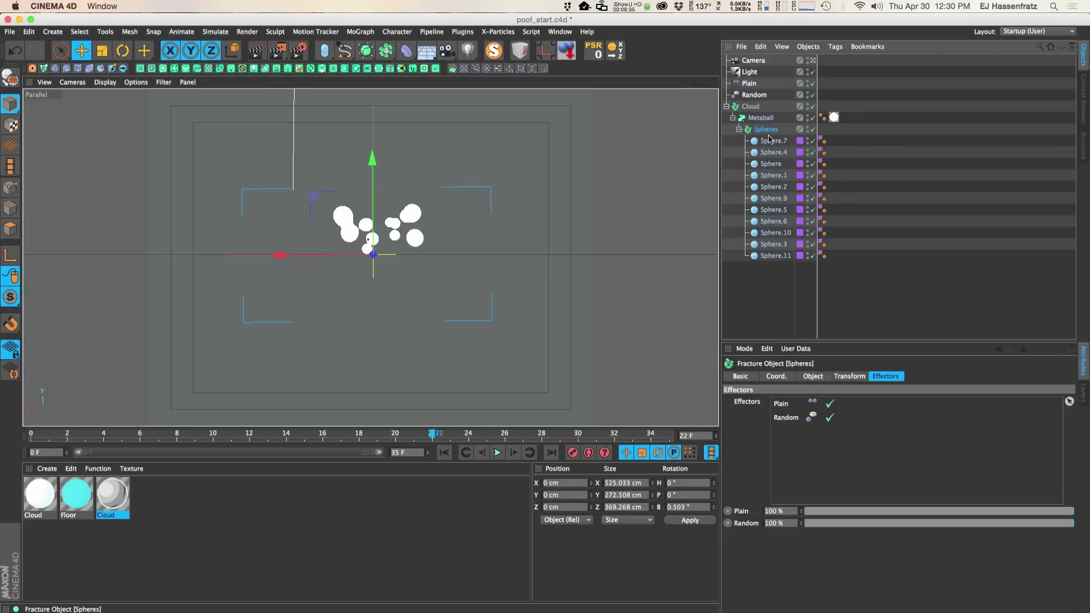
{"action": "left_click_drag", "start_coordinate": [789, 419], "coordinate": [793, 408]}
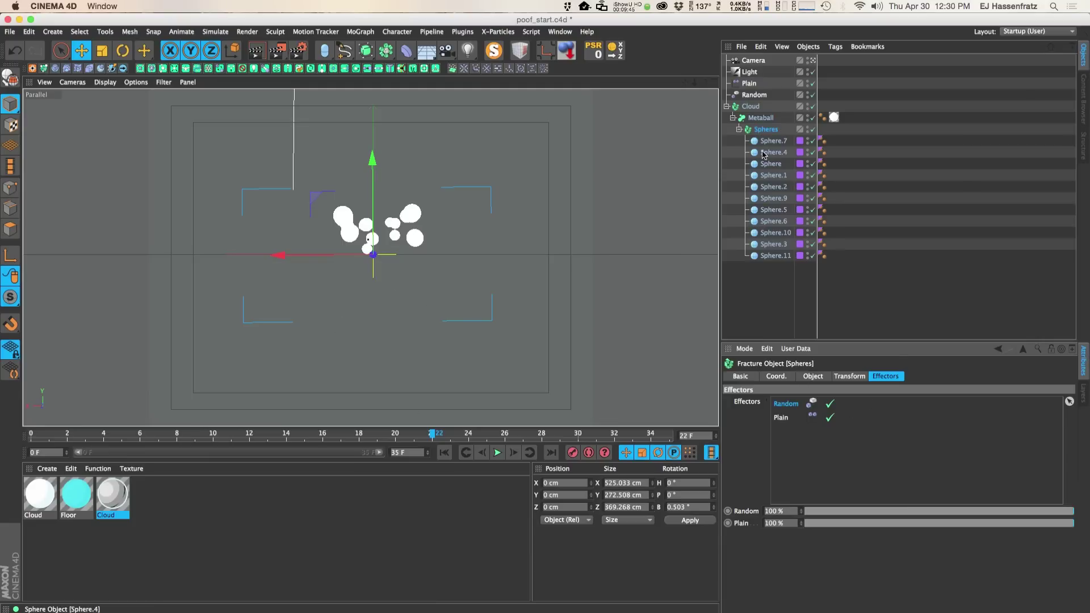
Set the Random effector's position offset to 150 cm in X, Y and Z.
{"action": "left_click", "coordinate": [755, 94]}
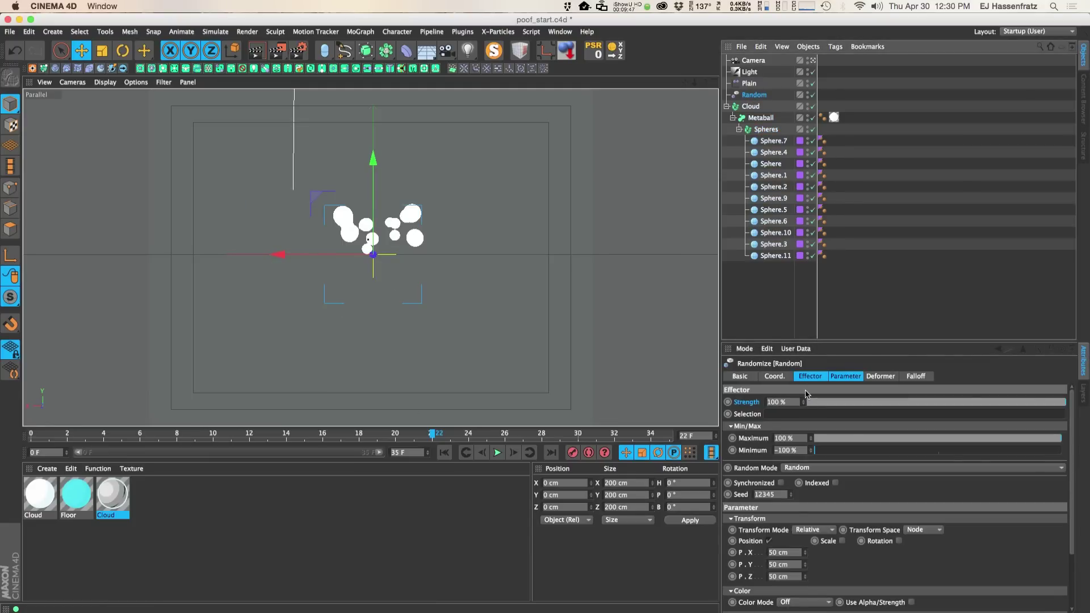
{"action": "left_click_drag", "start_coordinate": [795, 344], "coordinate": [794, 290]}
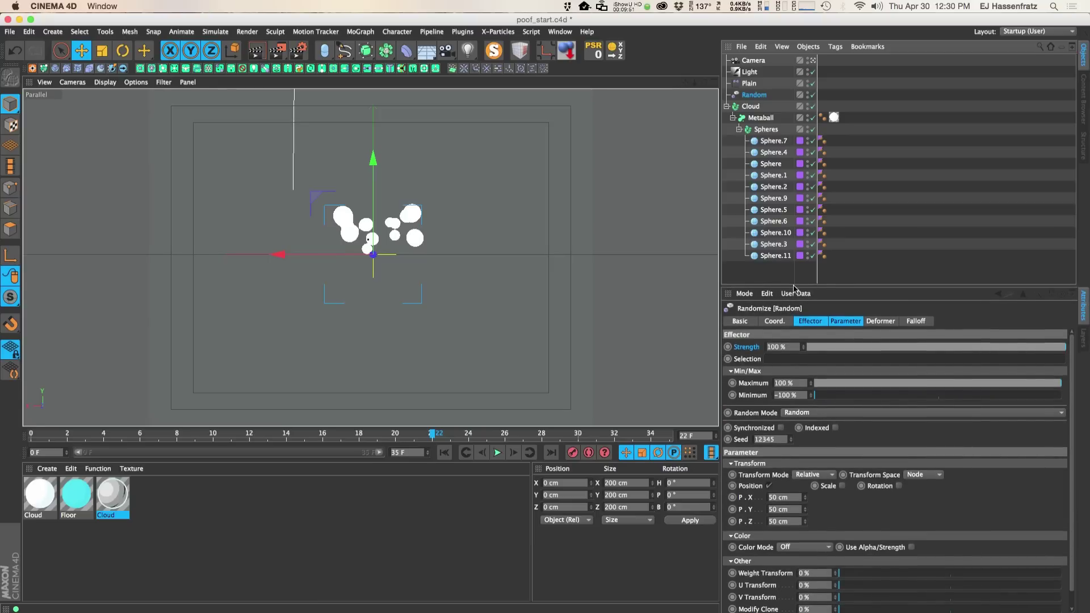
{"action": "left_click", "coordinate": [789, 498]}
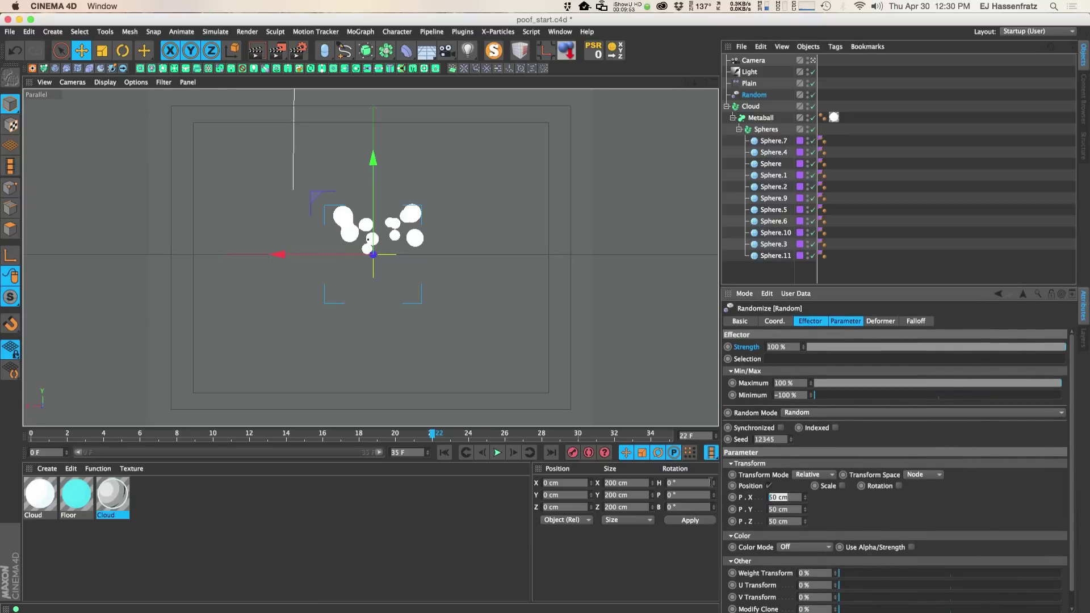
{"action": "type", "text": "150"}
{"action": "key", "text": "Tab"}
{"action": "type", "text": "150"}
{"action": "key", "text": "Tab"}
{"action": "type", "text": "1"}
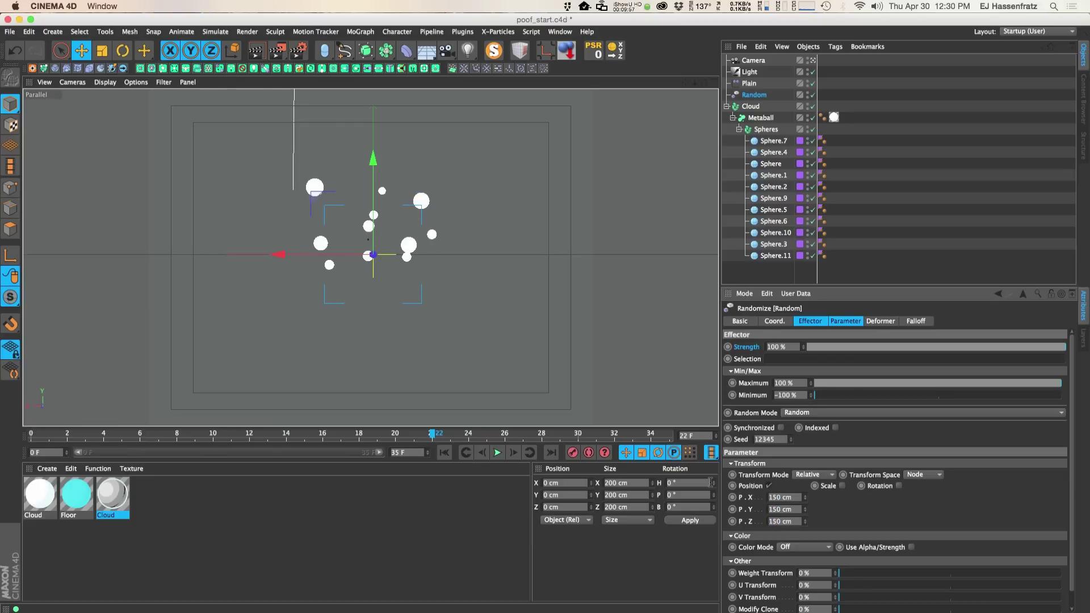
Set the Random effector to Turbulence mode with 0% animation speed and enable Indexed.
{"action": "left_click", "coordinate": [815, 415]}
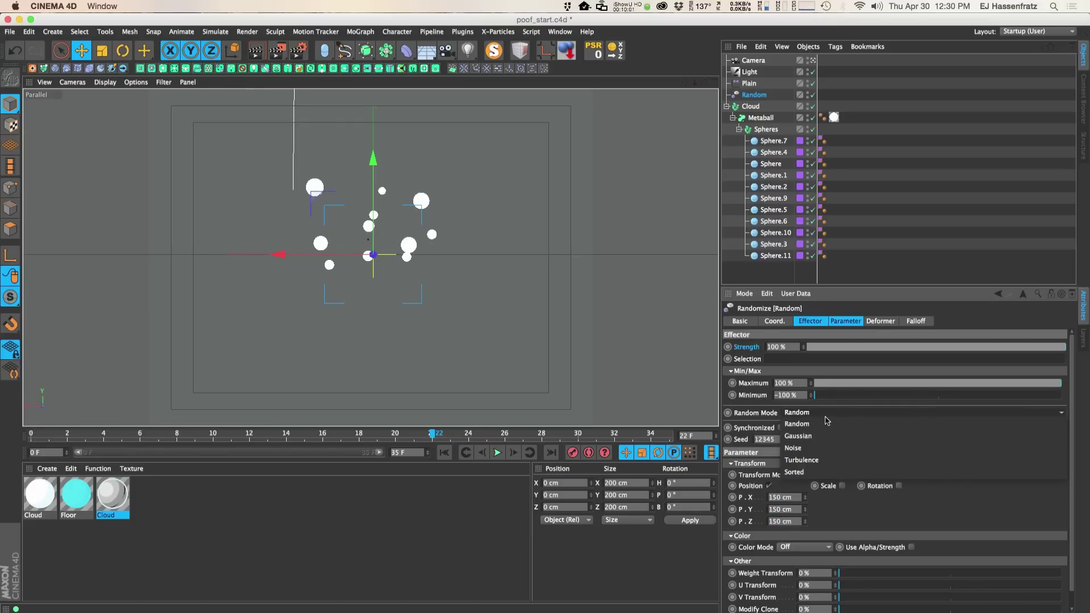
{"action": "left_click", "coordinate": [829, 461]}
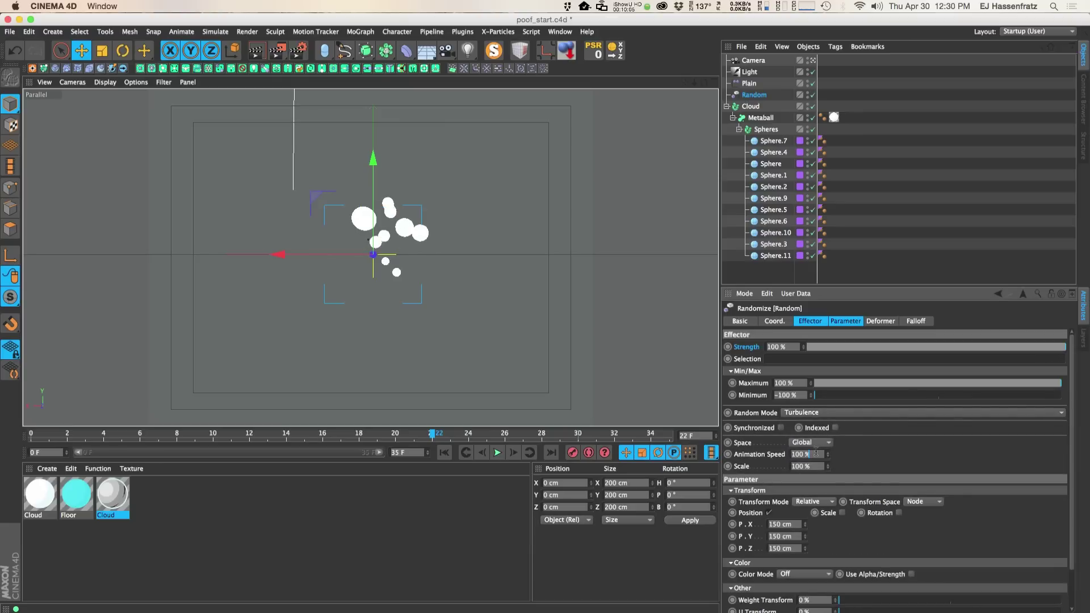
{"action": "type", "text": "0"}
{"action": "key", "text": "Return"}
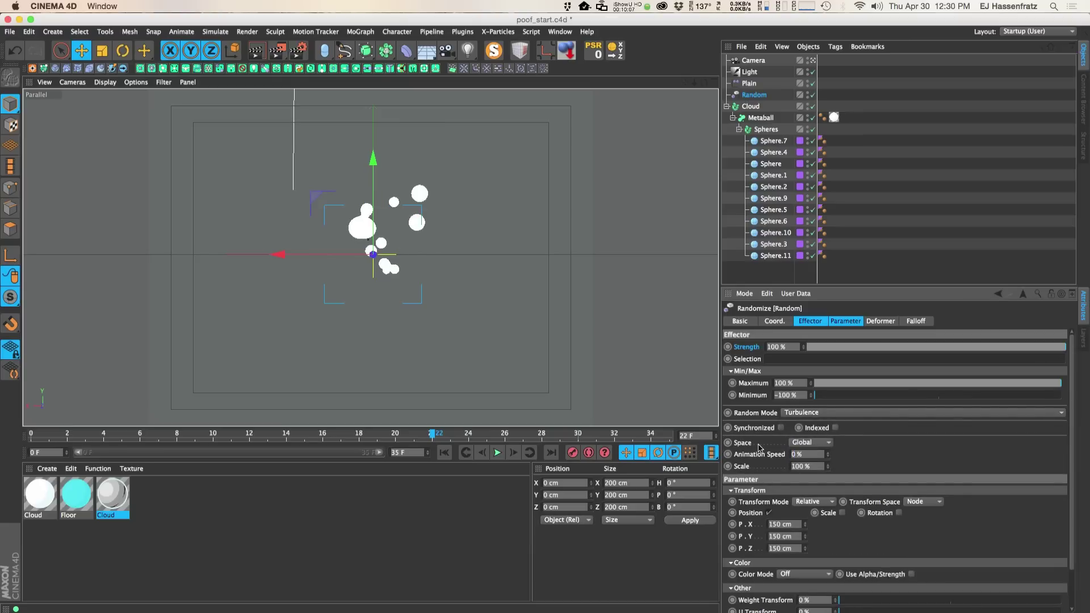
{"action": "left_click", "coordinate": [835, 428]}
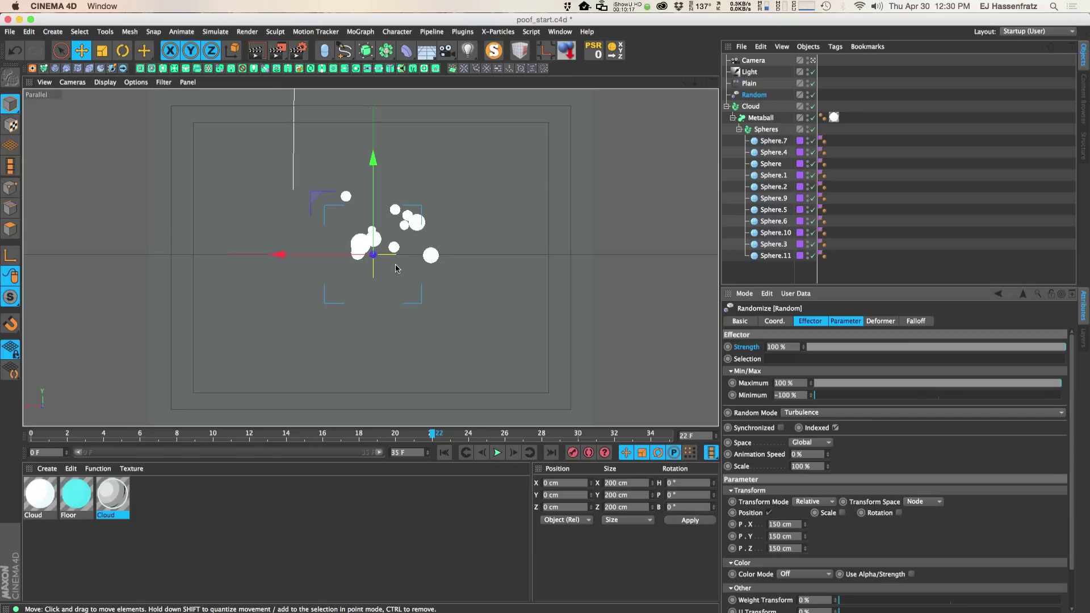
Set the Random effector's turbulence scale to 250% during playback, and render a preview of frame 6.
{"action": "left_click", "coordinate": [497, 453]}
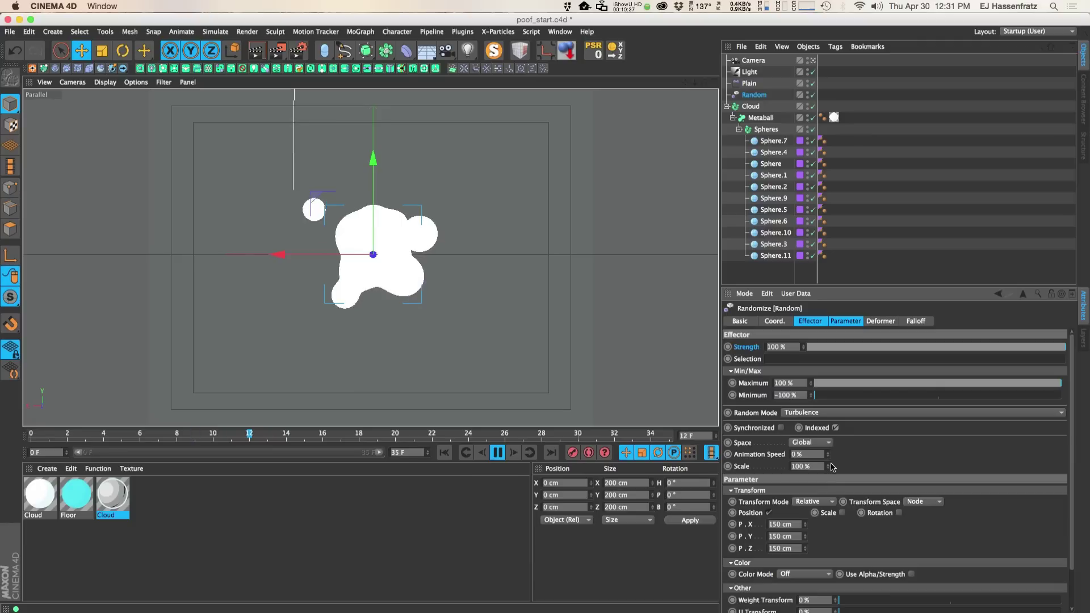
{"action": "left_click_drag", "start_coordinate": [825, 467], "coordinate": [828, 469]}
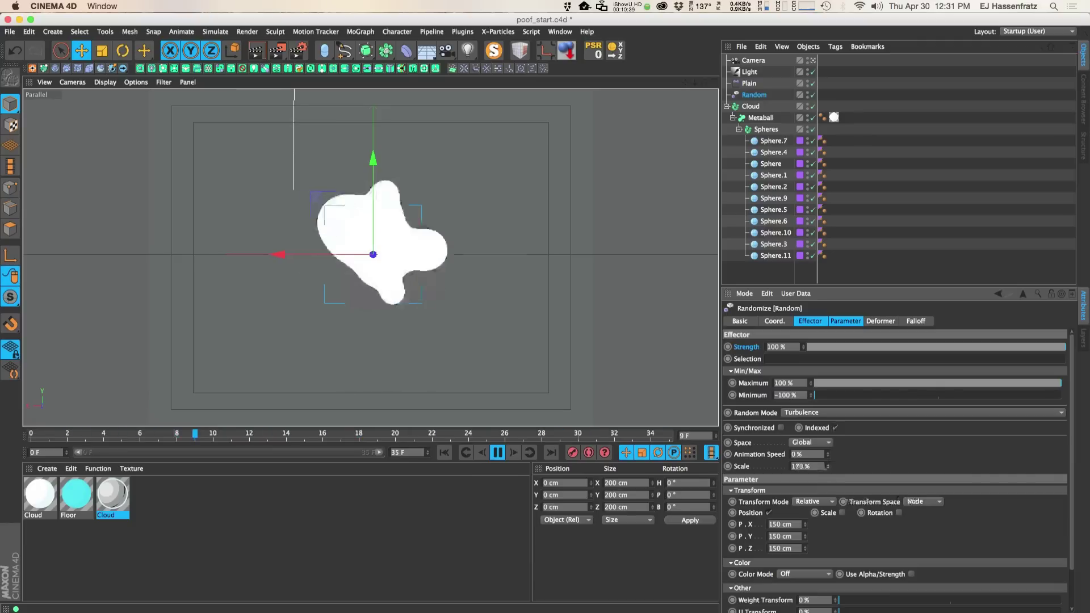
{"action": "double_click", "coordinate": [812, 467]}
{"action": "type", "text": "225"}
{"action": "key", "text": "Return"}
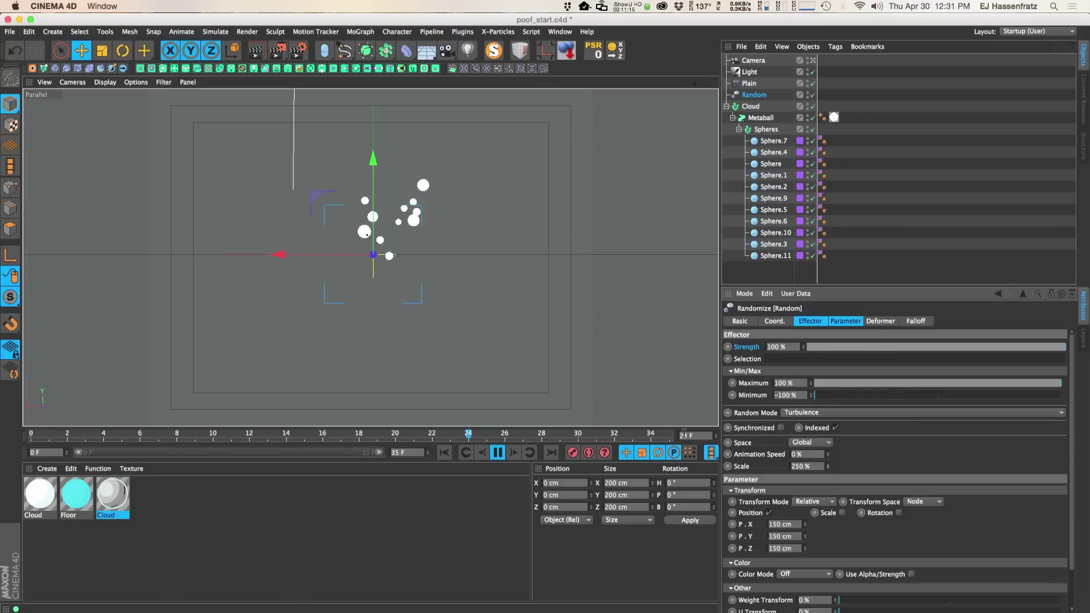
{"action": "left_click", "coordinate": [498, 453]}
{"action": "key", "text": "ctrl+r"}
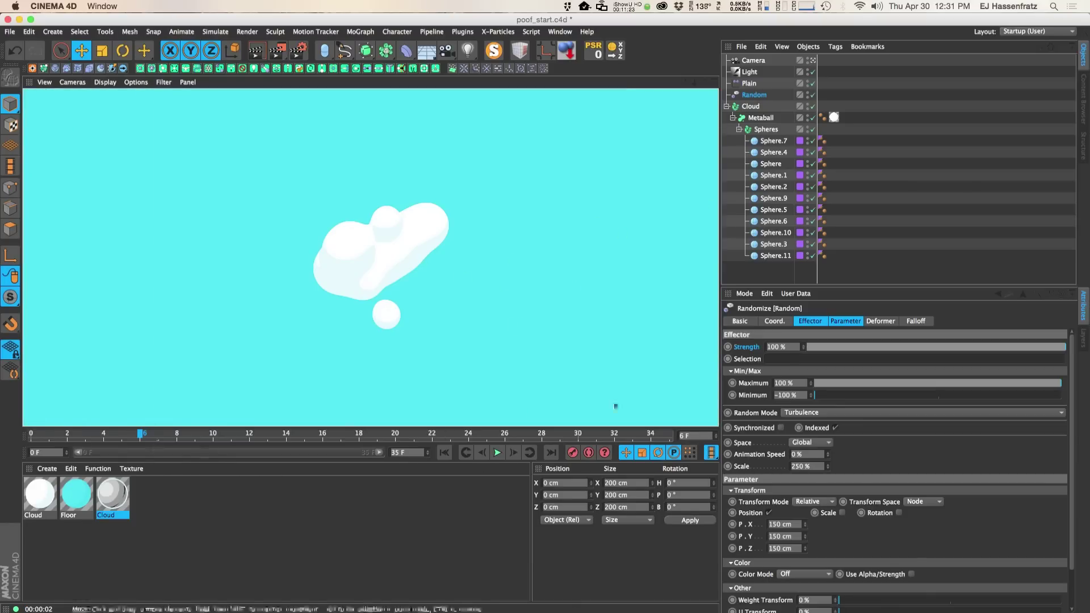
Keyframe the Random effector's strength at 0% on frame 5 and 100% on frame 30.
{"action": "left_click", "coordinate": [123, 434]}
{"action": "left_click_drag", "start_coordinate": [873, 353], "coordinate": [751, 349]}
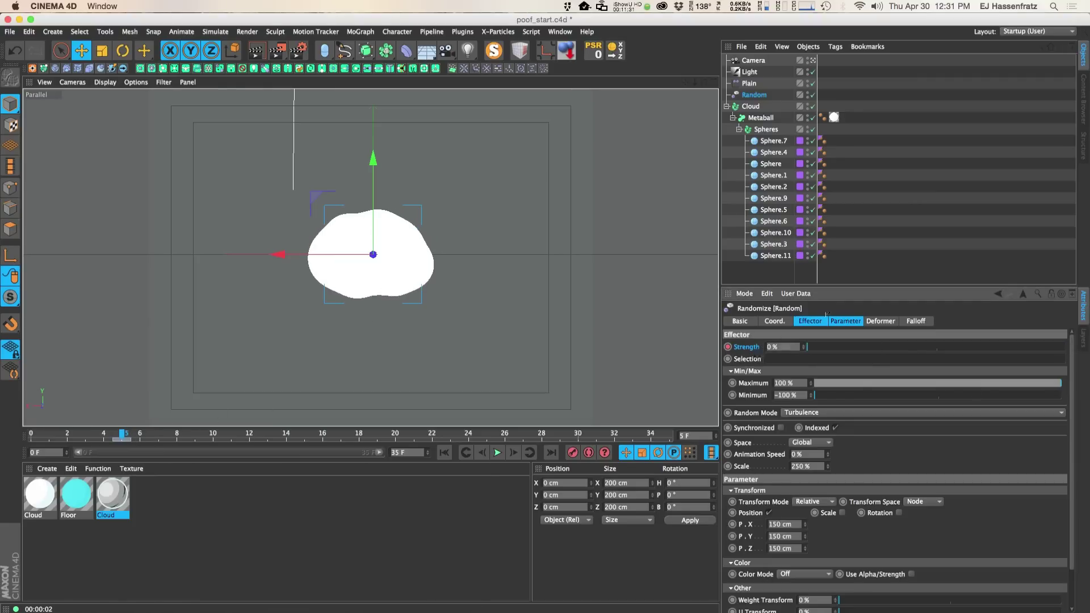
{"action": "left_click_drag", "start_coordinate": [142, 438], "coordinate": [579, 437]}
{"action": "left_click_drag", "start_coordinate": [953, 353], "coordinate": [1068, 349]}
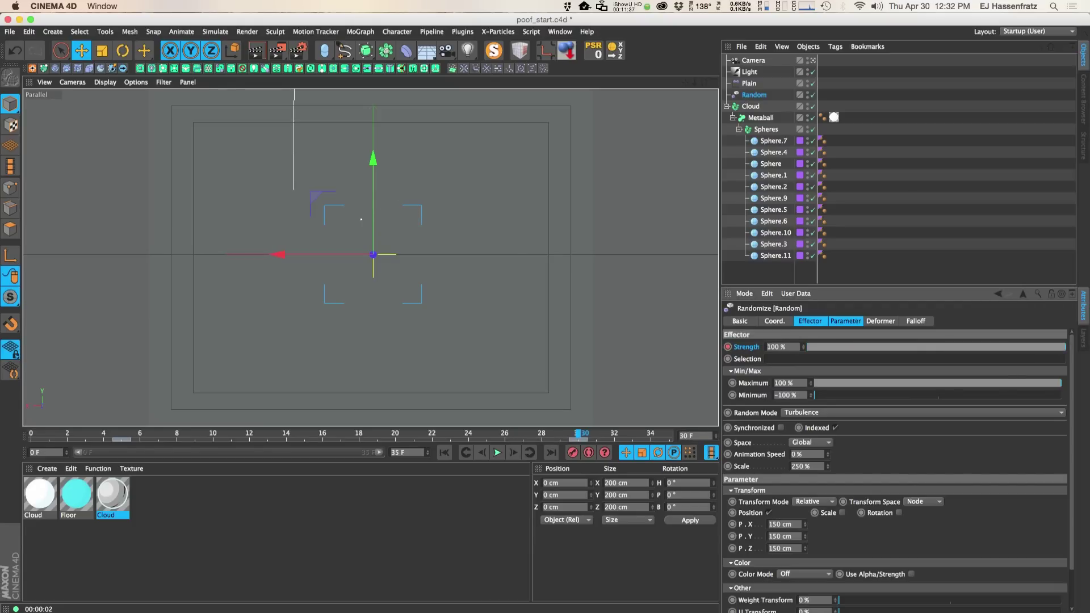
Reshape the Random effector's Strength curve in the Timeline so it starts slowly and rises steeply into frame 30.
{"action": "key", "text": "shift+F3"}
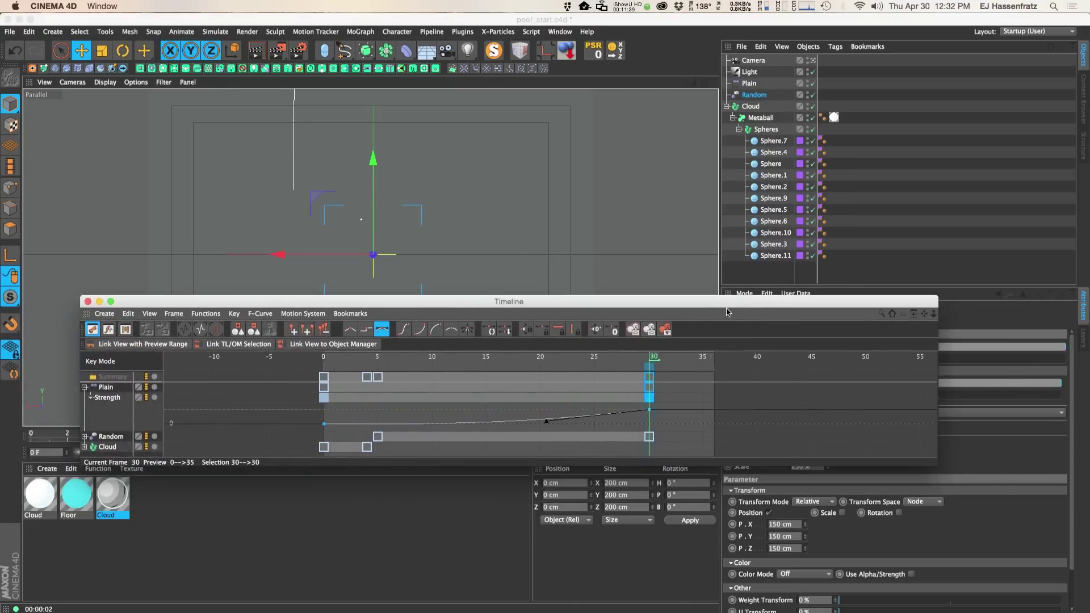
{"action": "left_click", "coordinate": [85, 437]}
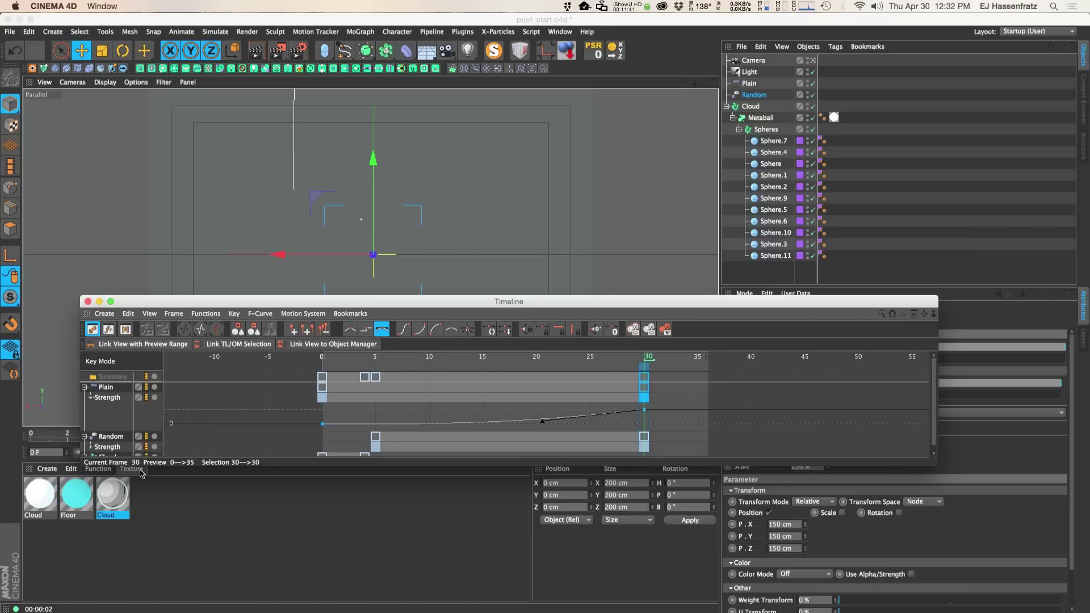
{"action": "left_click_drag", "start_coordinate": [141, 467], "coordinate": [142, 550]}
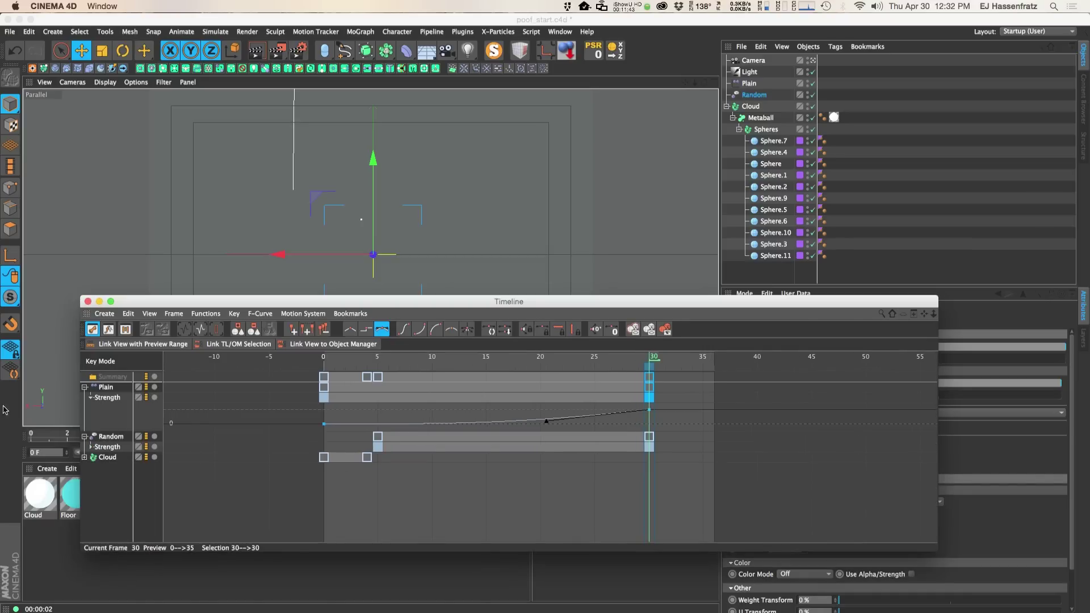
{"action": "left_click", "coordinate": [90, 447]}
{"action": "left_click", "coordinate": [649, 459]}
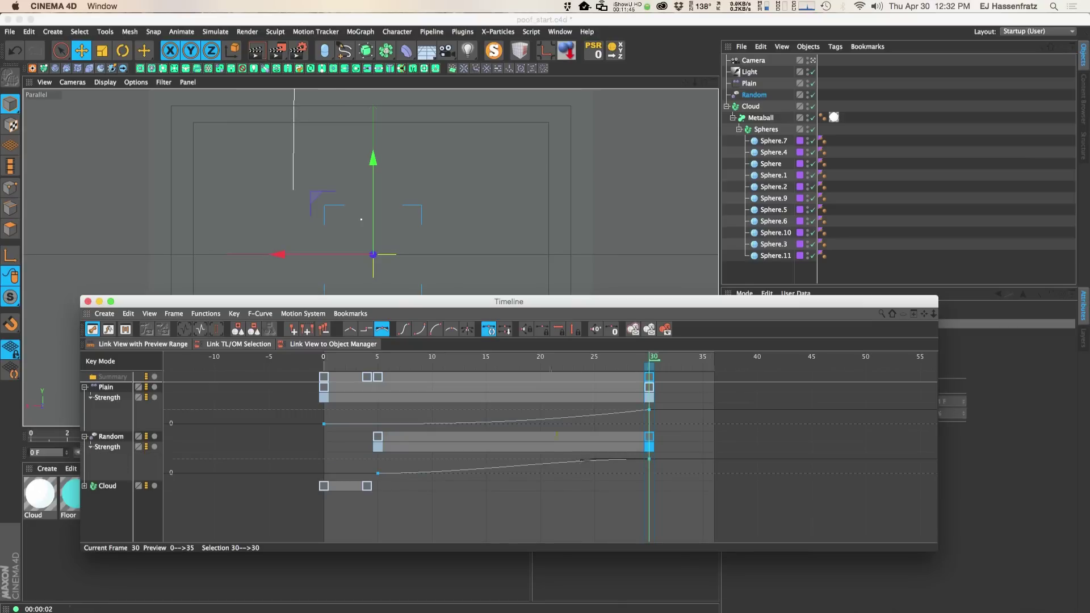
{"action": "left_click_drag", "start_coordinate": [581, 460], "coordinate": [584, 474]}
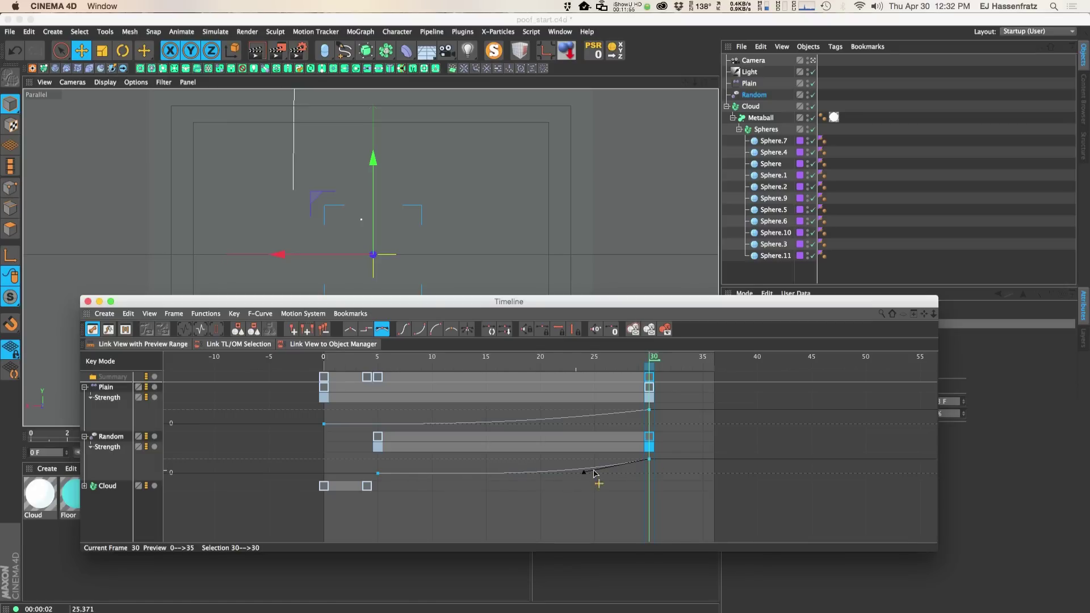
Play the animation and compare the cloud's dissipation with the Random effector disabled and enabled.
{"action": "left_click_drag", "start_coordinate": [325, 305], "coordinate": [357, 496]}
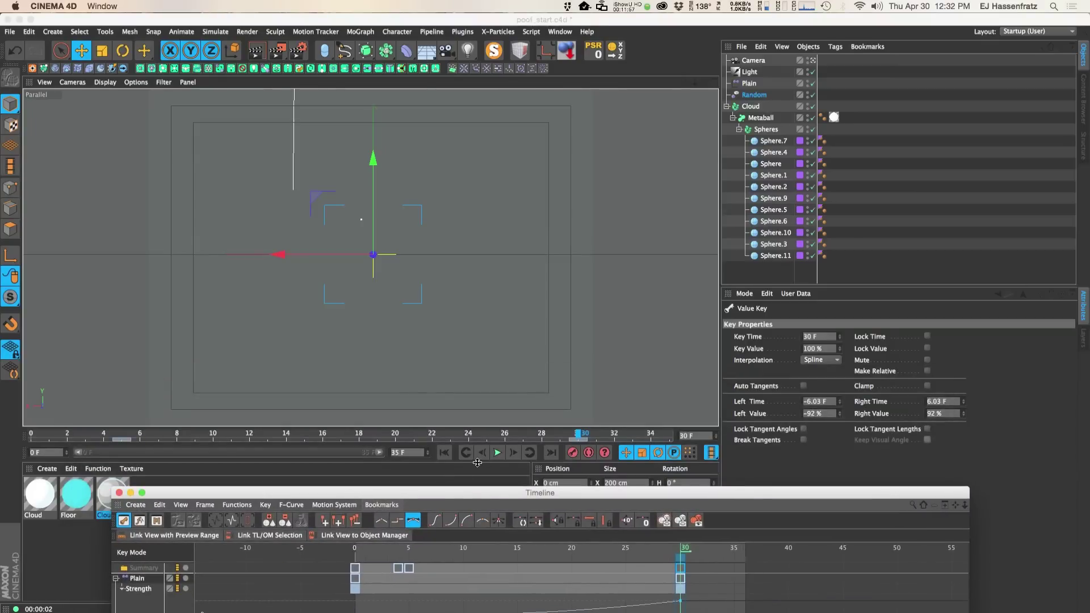
{"action": "left_click", "coordinate": [496, 453]}
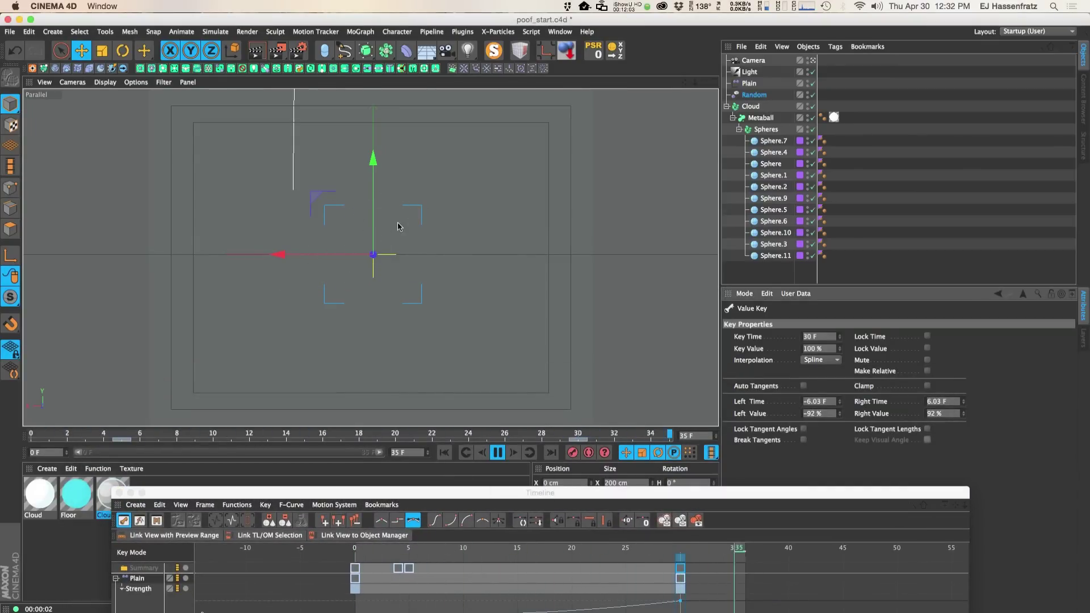
{"action": "left_click", "coordinate": [812, 95]}
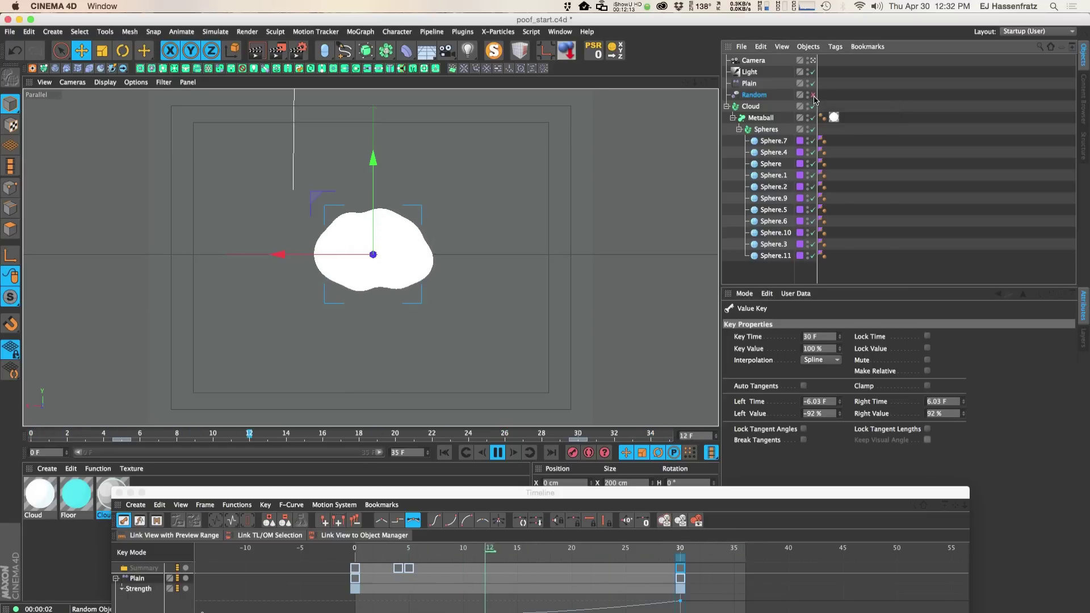
{"action": "left_click", "coordinate": [813, 95]}
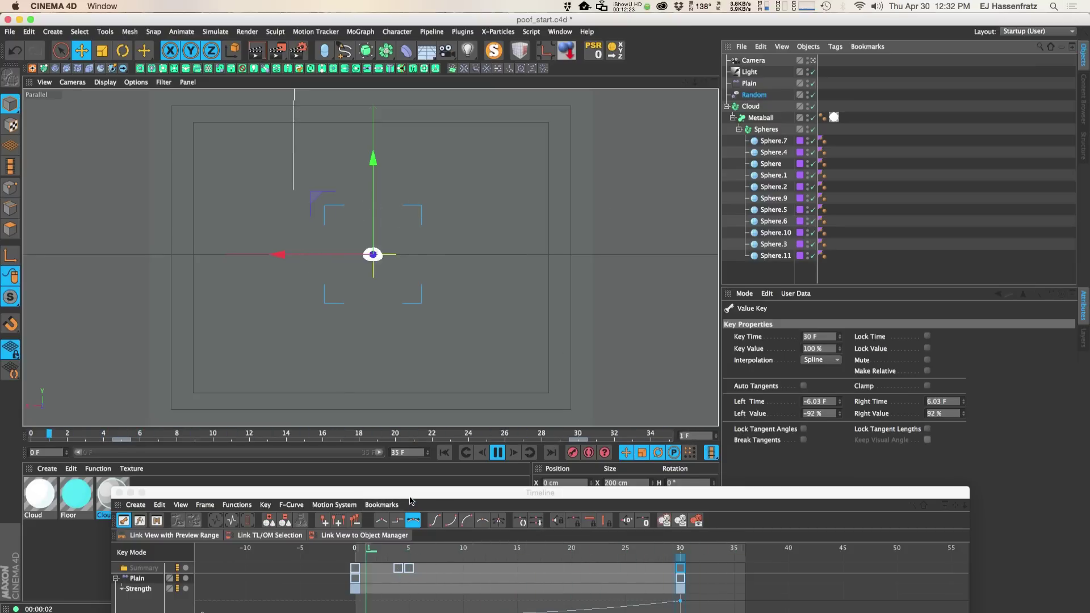
{"action": "left_click_drag", "start_coordinate": [410, 497], "coordinate": [423, 495]}
Set the Plain effector's X position to 150 cm and its Z position to 0 cm during playback.
{"action": "left_click", "coordinate": [749, 83]}
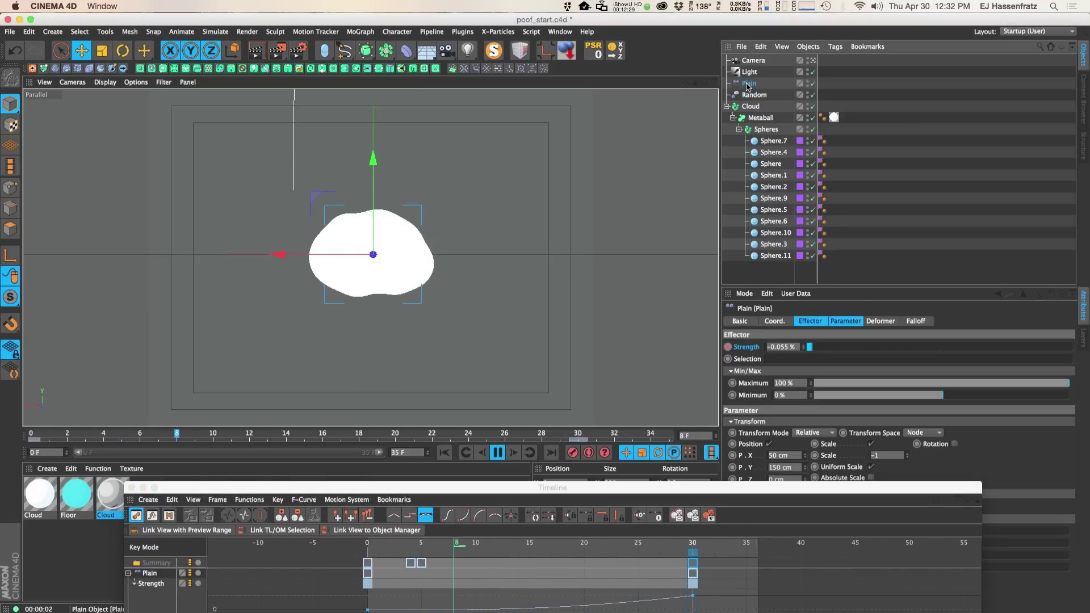
{"action": "left_click", "coordinate": [806, 456]}
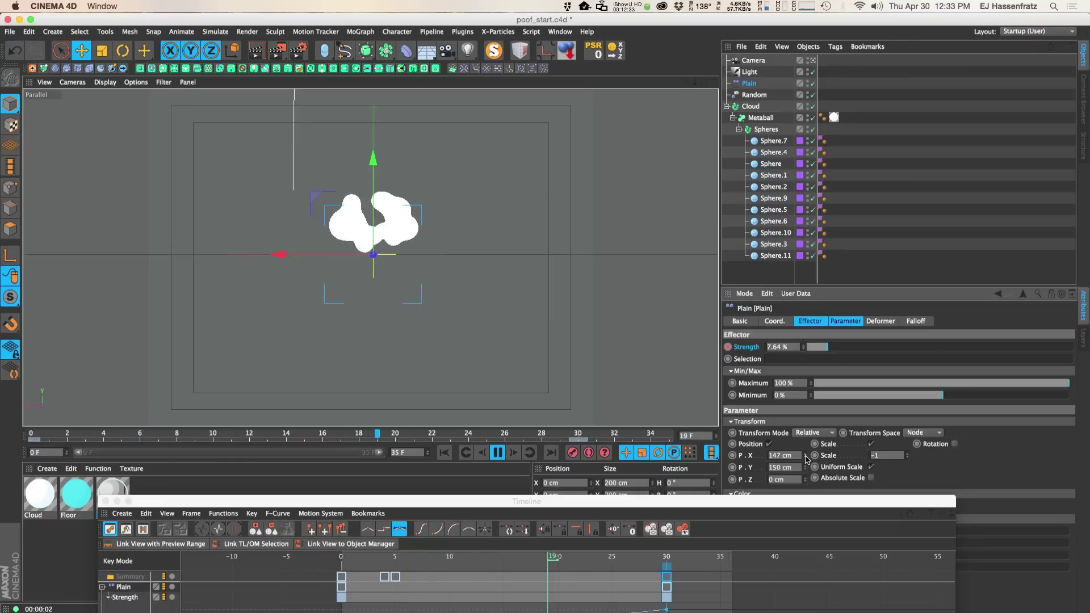
{"action": "left_click_drag", "start_coordinate": [807, 460], "coordinate": [798, 458]}
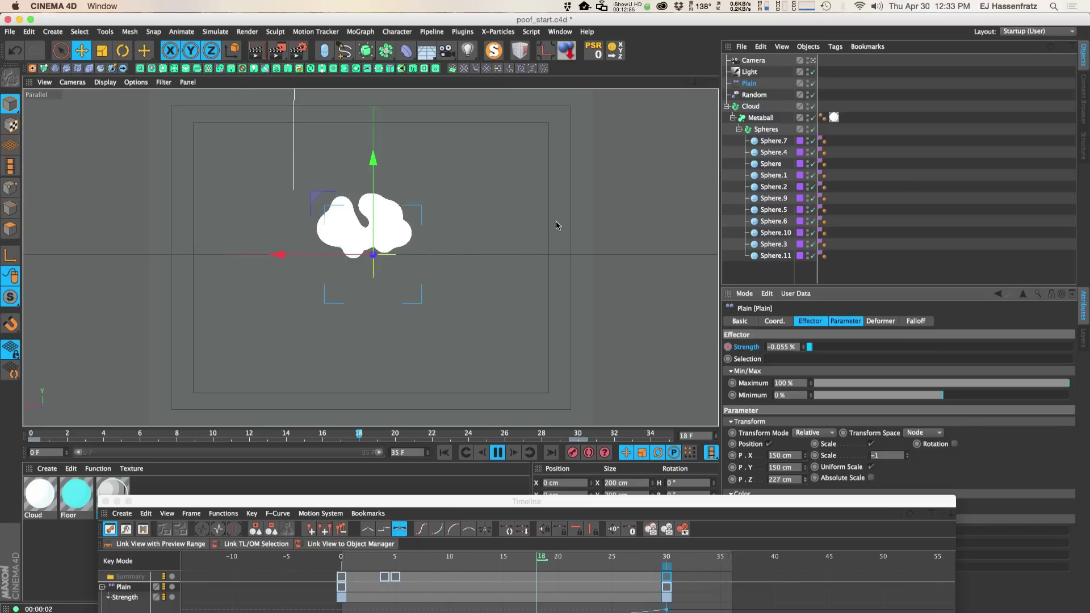
{"action": "left_click", "coordinate": [778, 480]}
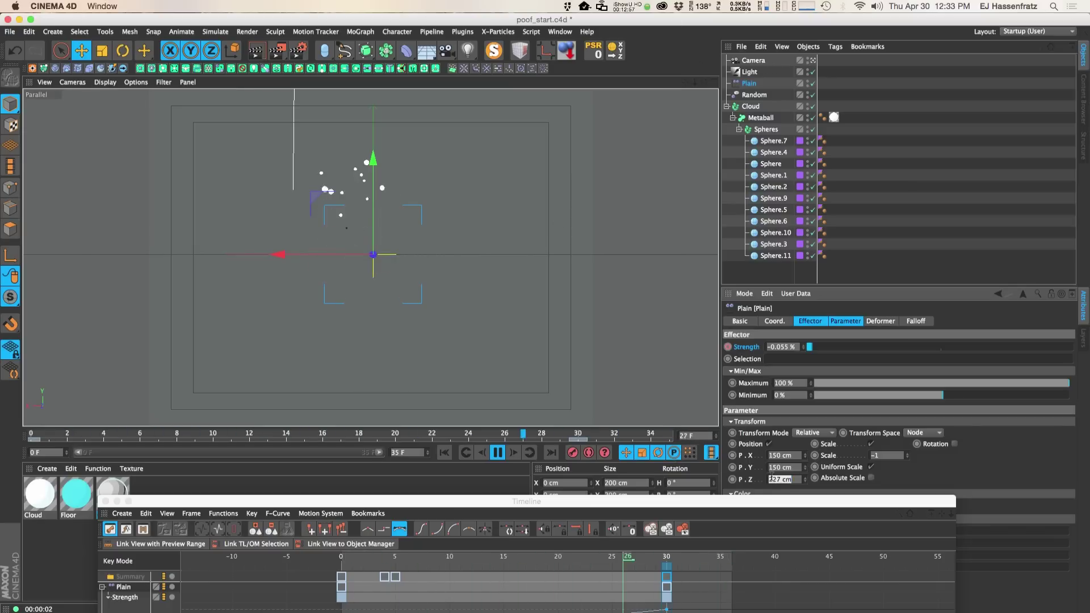
{"action": "type", "text": "0"}
{"action": "key", "text": "Return"}
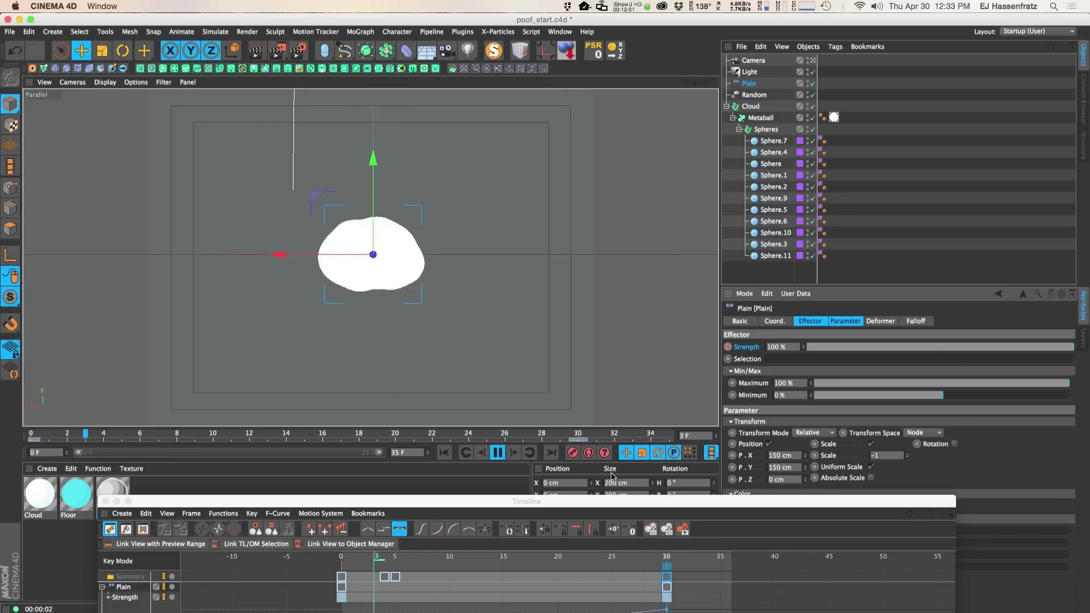
Lengthen the frame 30 tangent of the Random effector's Strength curve to soften its rise, and close the Timeline.
{"action": "left_click_drag", "start_coordinate": [614, 501], "coordinate": [677, 341]}
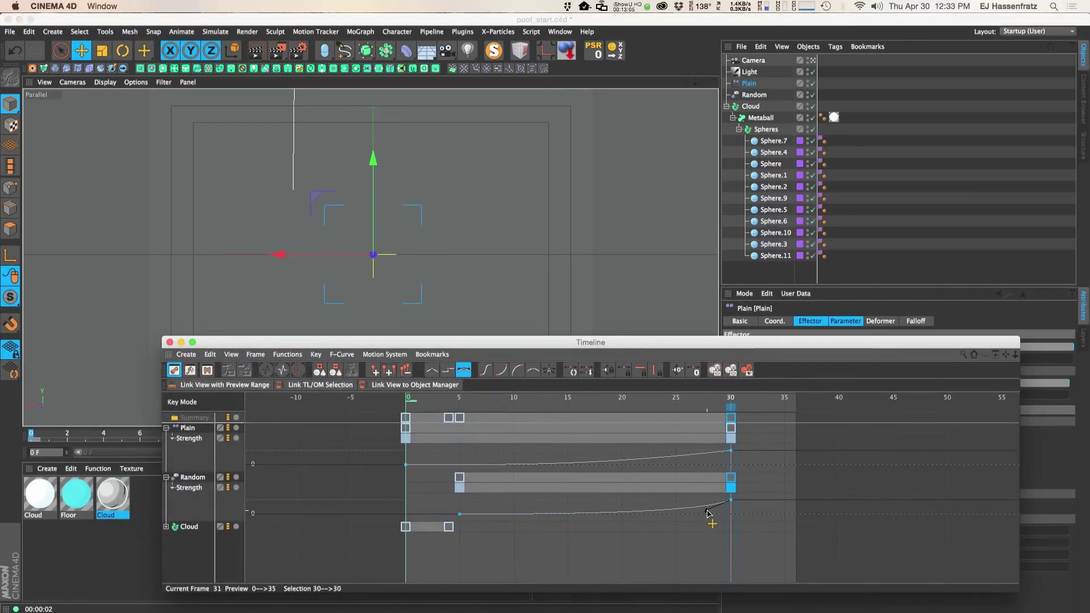
{"action": "left_click", "coordinate": [726, 511]}
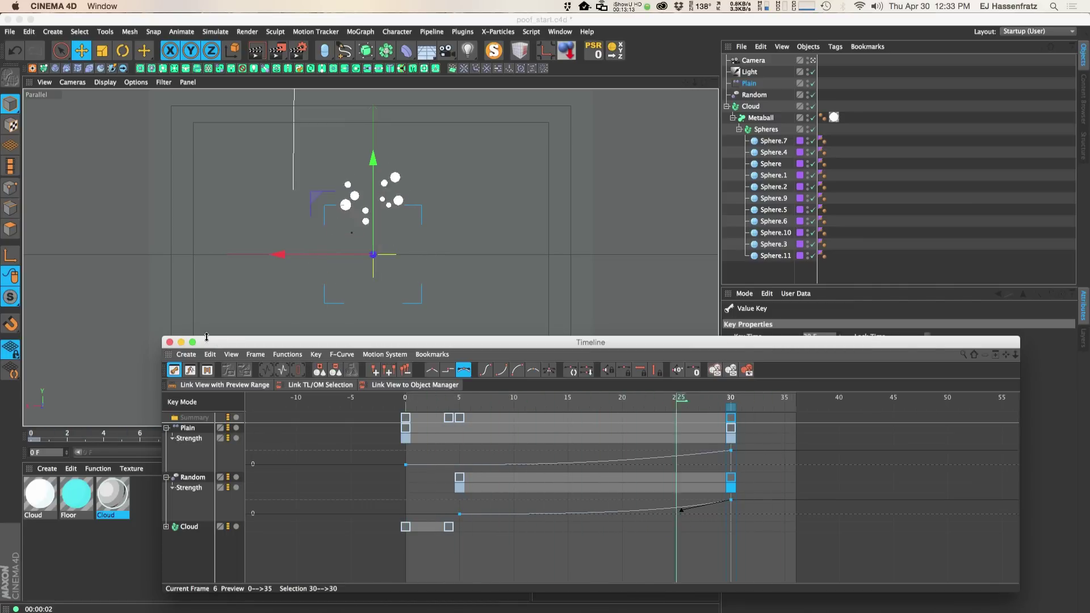
{"action": "left_click", "coordinate": [169, 342]}
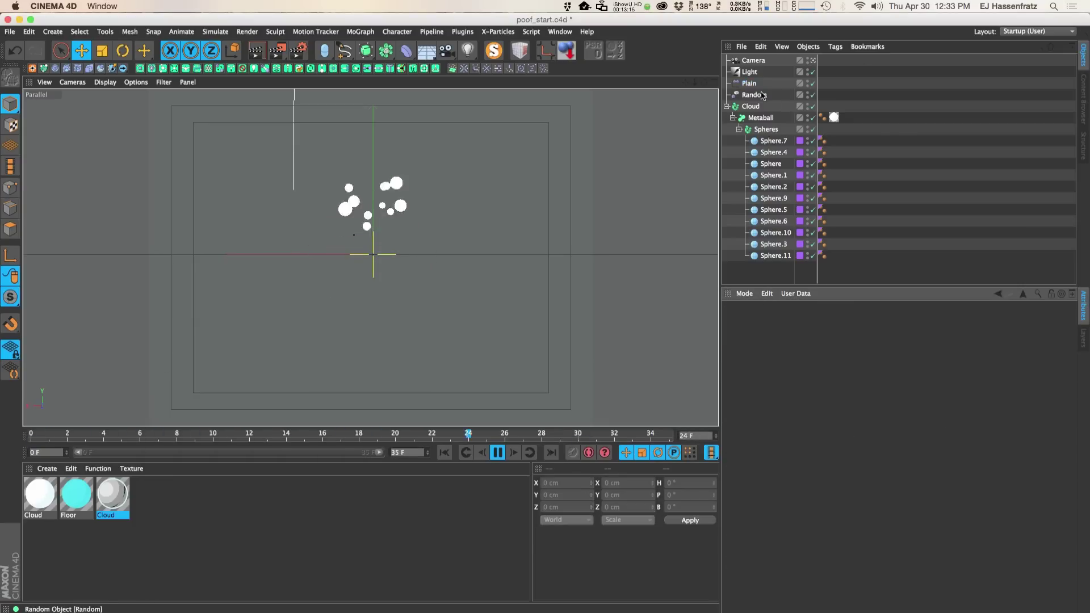
Set the Random effector's turbulence scale to 225% while the animation plays.
{"action": "left_click", "coordinate": [749, 83]}
{"action": "left_click", "coordinate": [754, 95]}
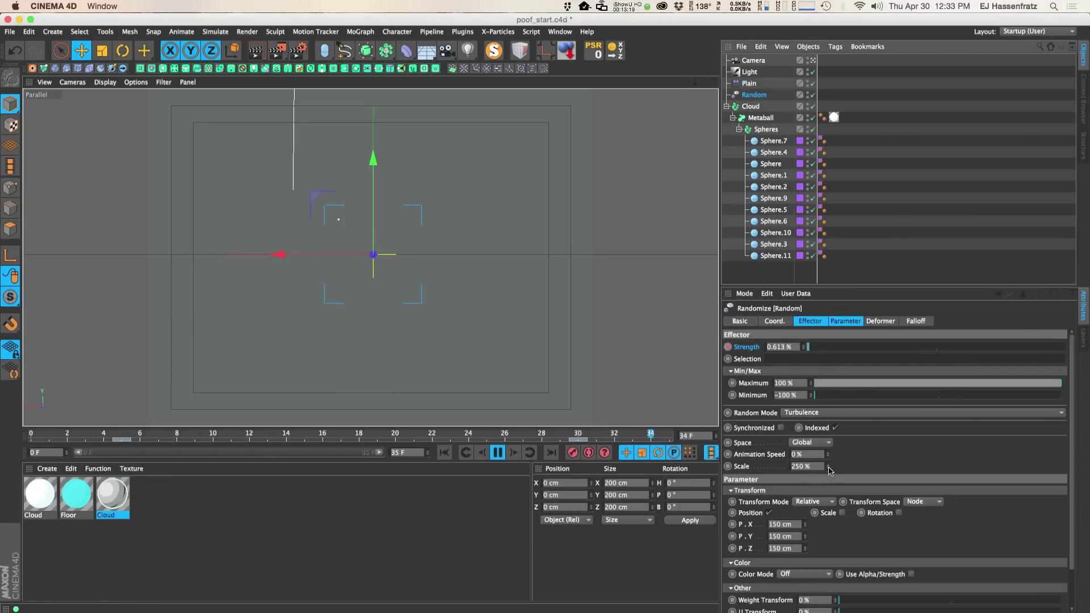
{"action": "left_click_drag", "start_coordinate": [828, 468], "coordinate": [828, 471]}
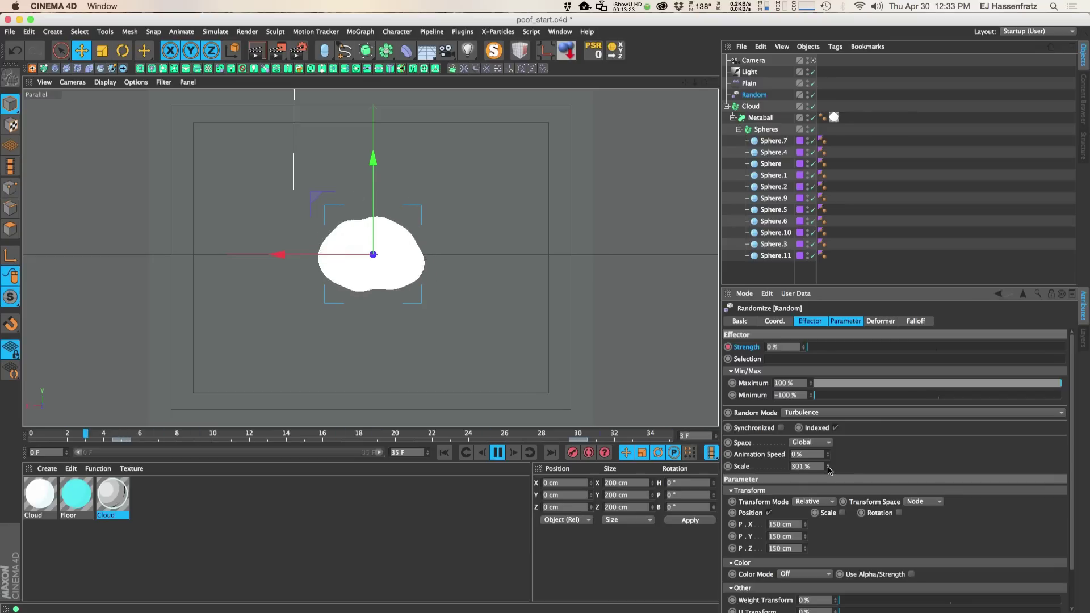
{"action": "left_click_drag", "start_coordinate": [828, 466], "coordinate": [830, 469]}
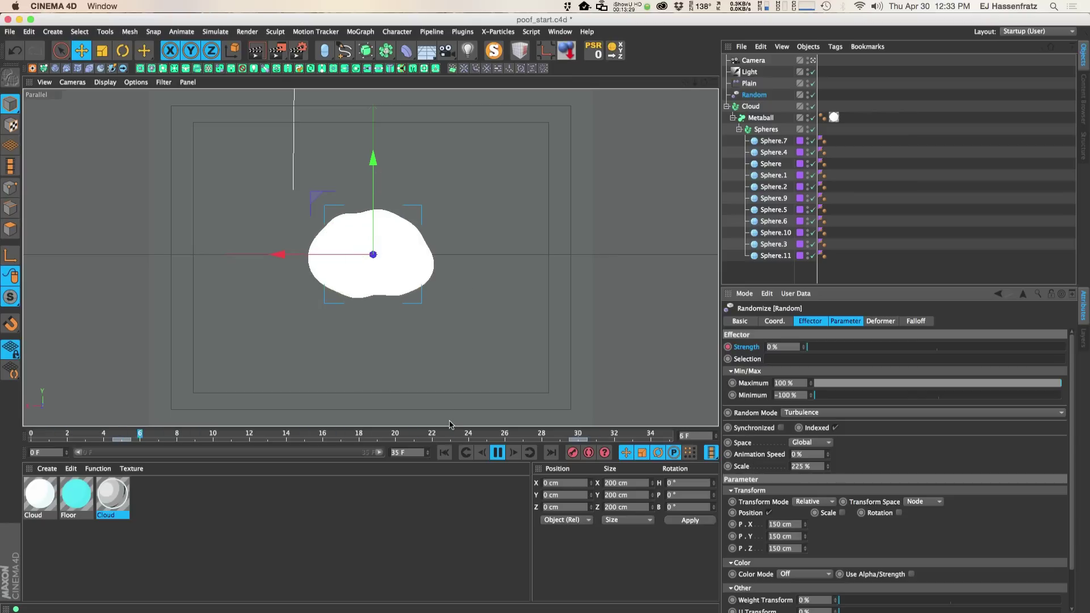
Set the Random effector's X and Y positions to 200 cm each.
{"action": "left_click_drag", "start_coordinate": [804, 537], "coordinate": [805, 523]}
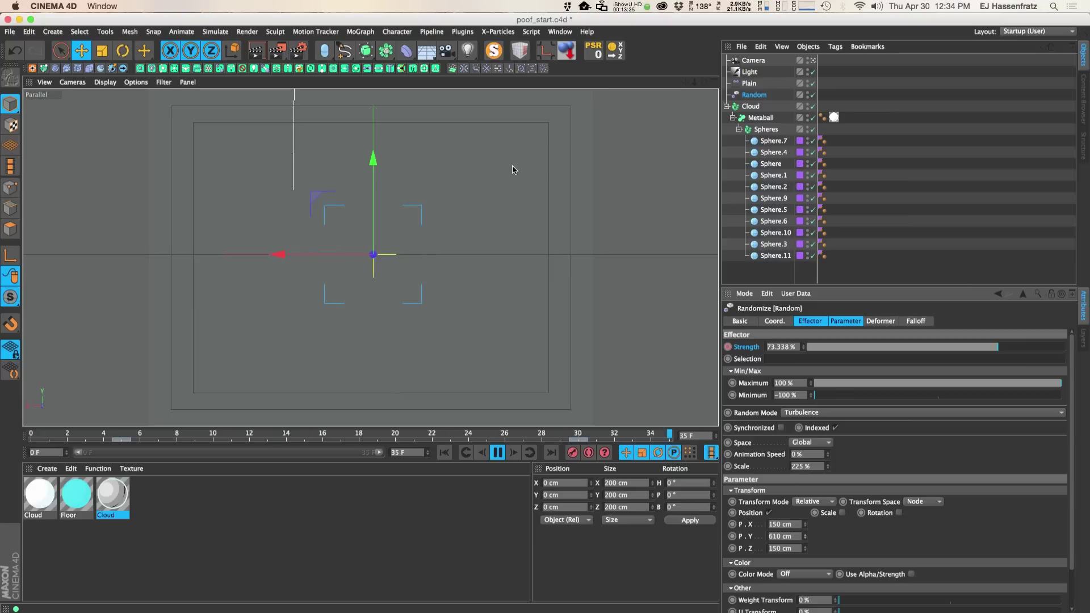
{"action": "left_click_drag", "start_coordinate": [807, 525], "coordinate": [807, 511]}
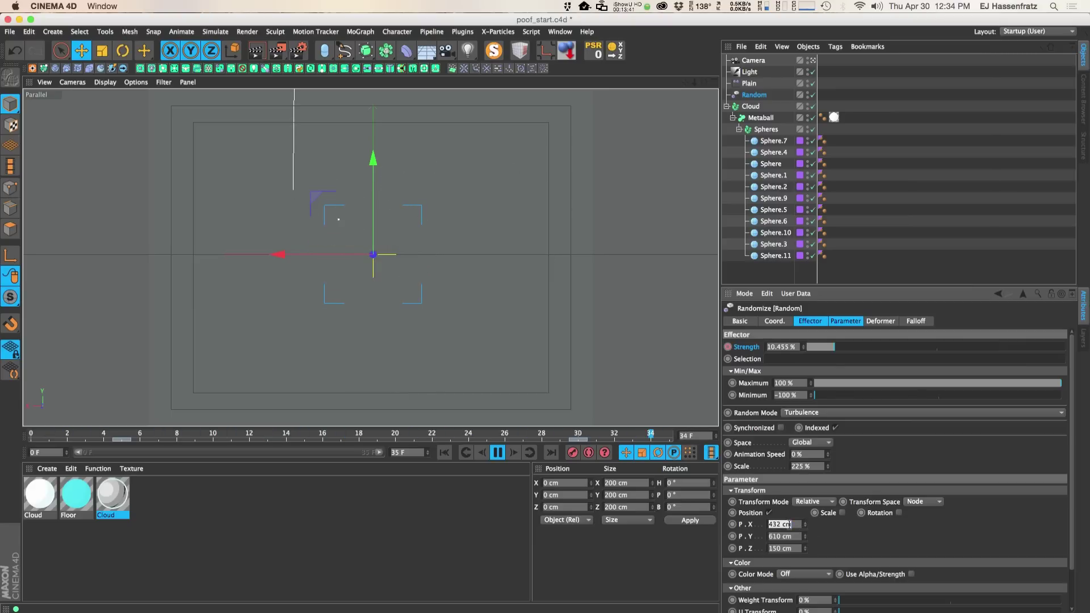
{"action": "type", "text": "200"}
{"action": "key", "text": "Tab"}
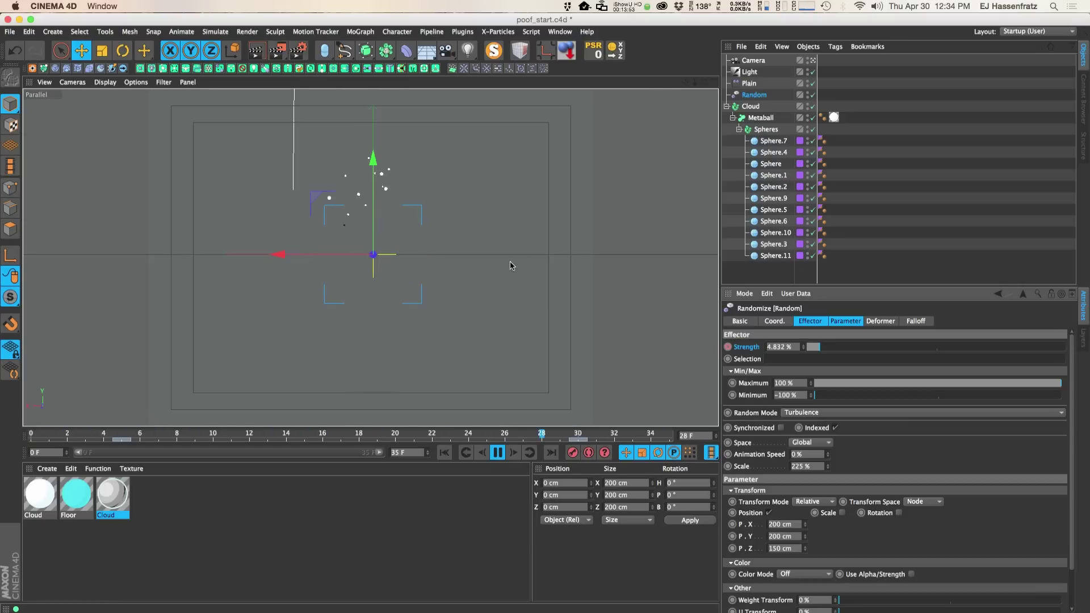
Set the Plain effector's influence on the Cloud Fracture object to 45%.
{"action": "left_click", "coordinate": [767, 130]}
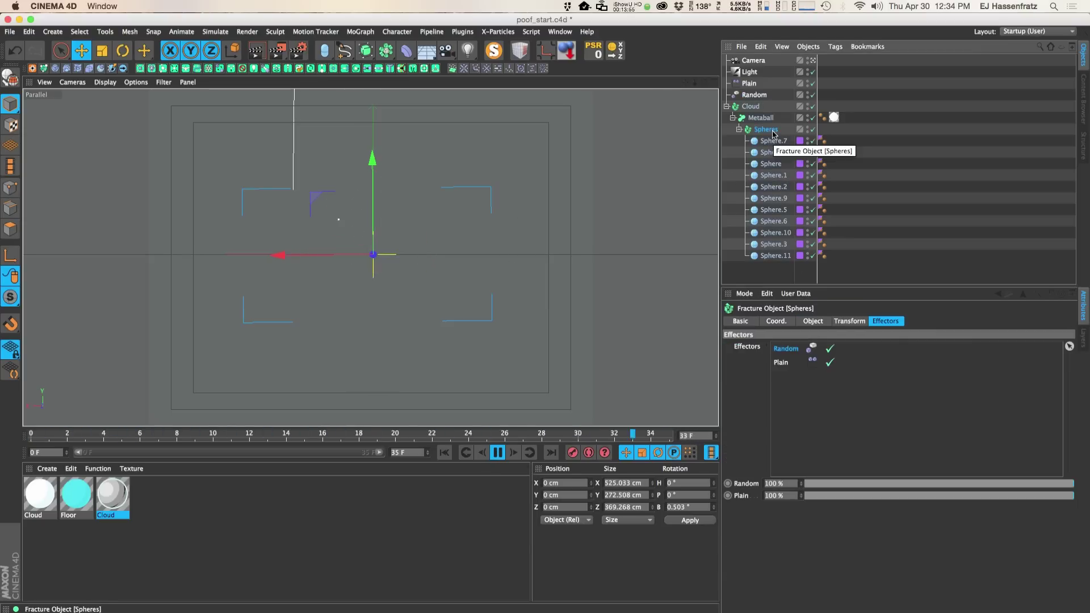
{"action": "left_click", "coordinate": [752, 107]}
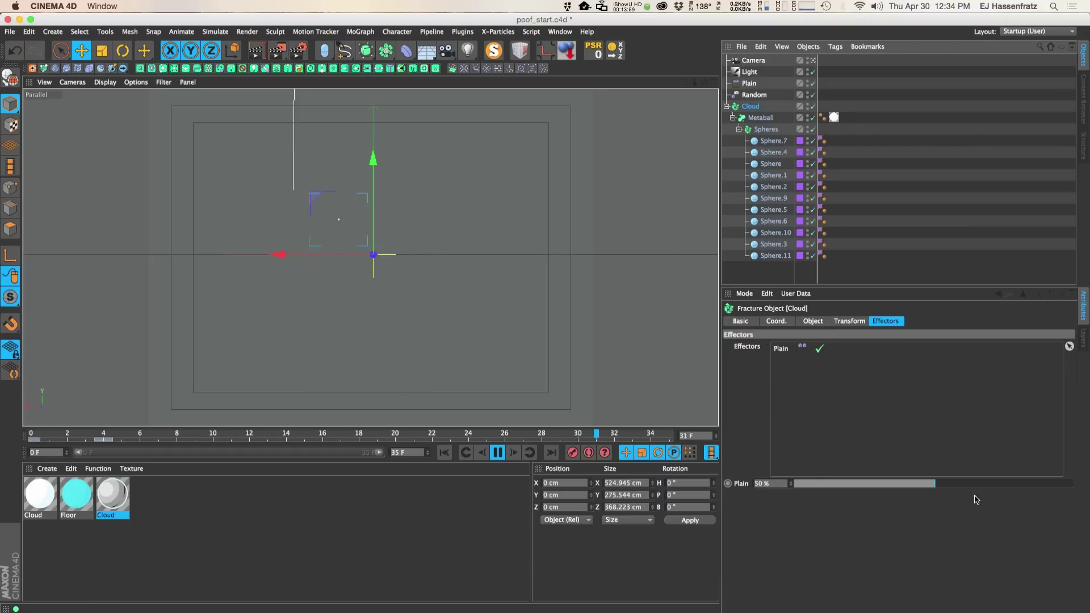
{"action": "left_click_drag", "start_coordinate": [956, 484], "coordinate": [921, 484]}
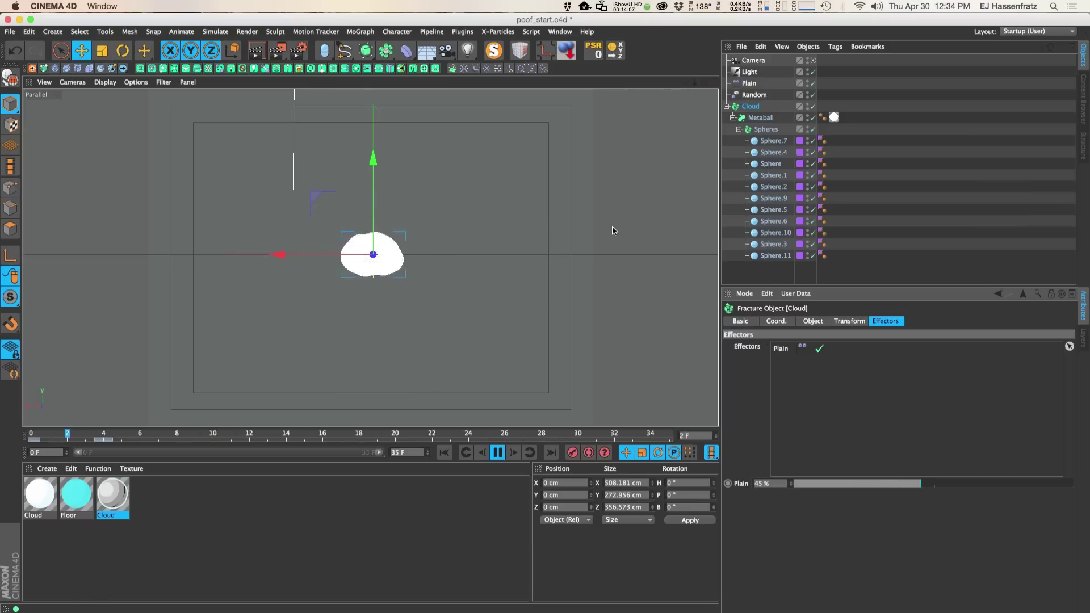
{"action": "left_click", "coordinate": [768, 131]}
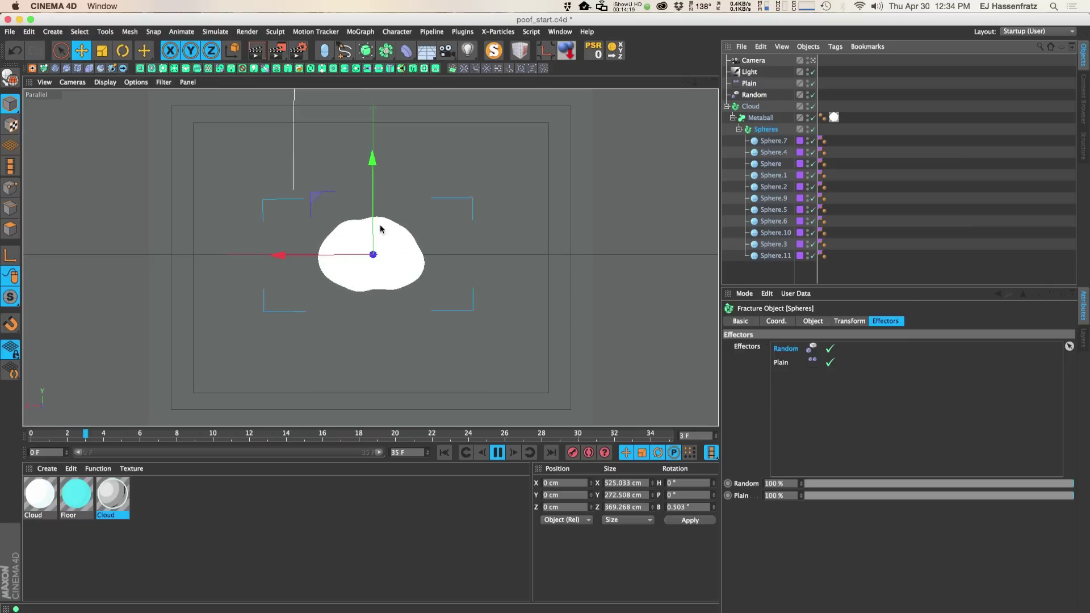
Stop playback and render previews of the cloud at frame 17 and frame 7.
{"action": "left_click", "coordinate": [749, 84]}
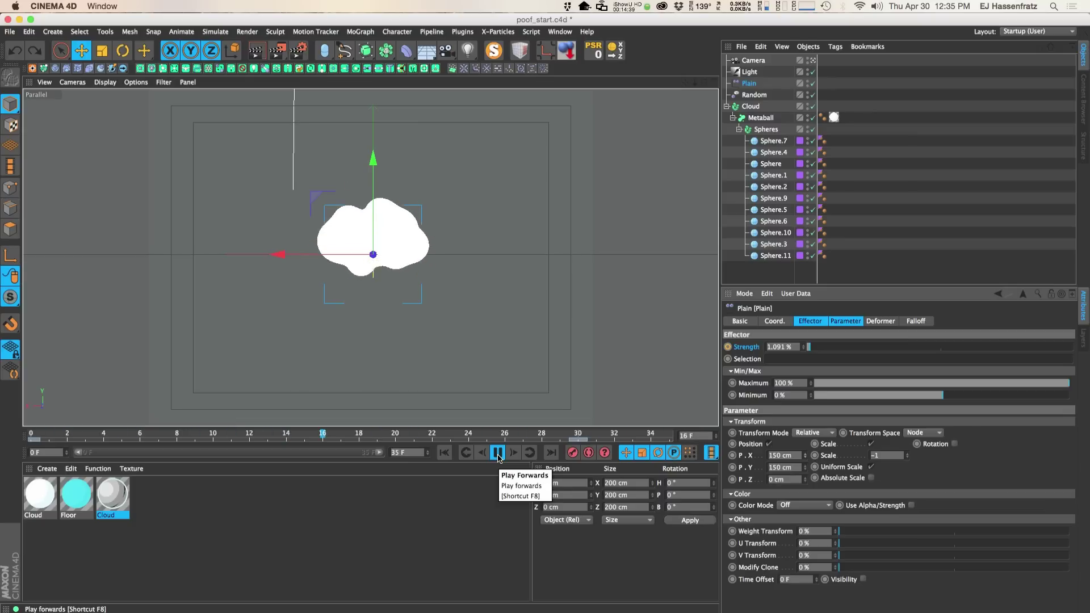
{"action": "left_click", "coordinate": [498, 453]}
{"action": "key", "text": "super+r"}
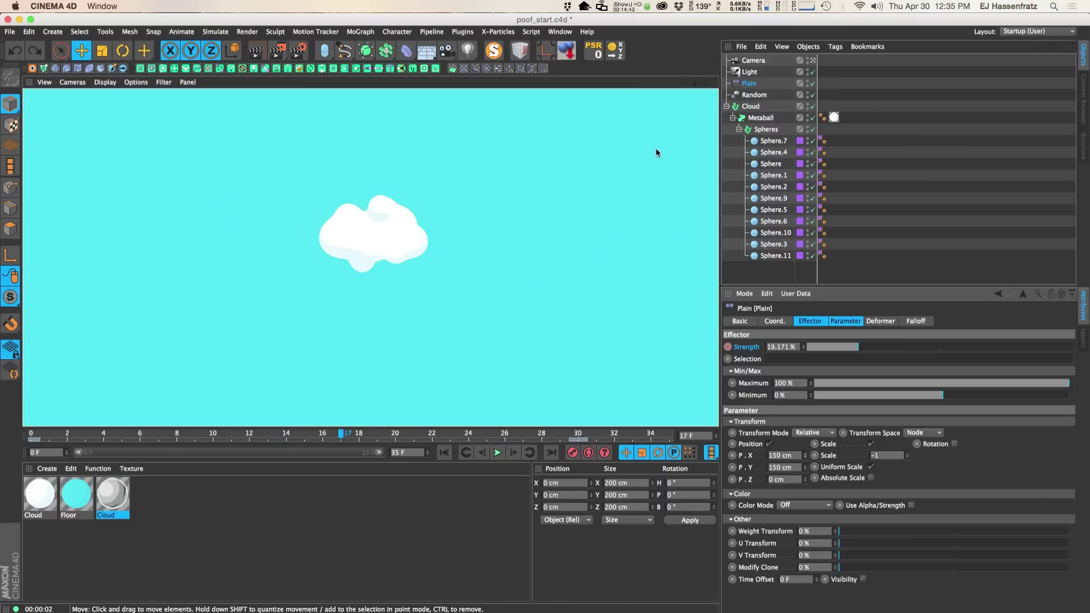
{"action": "left_click", "coordinate": [749, 83]}
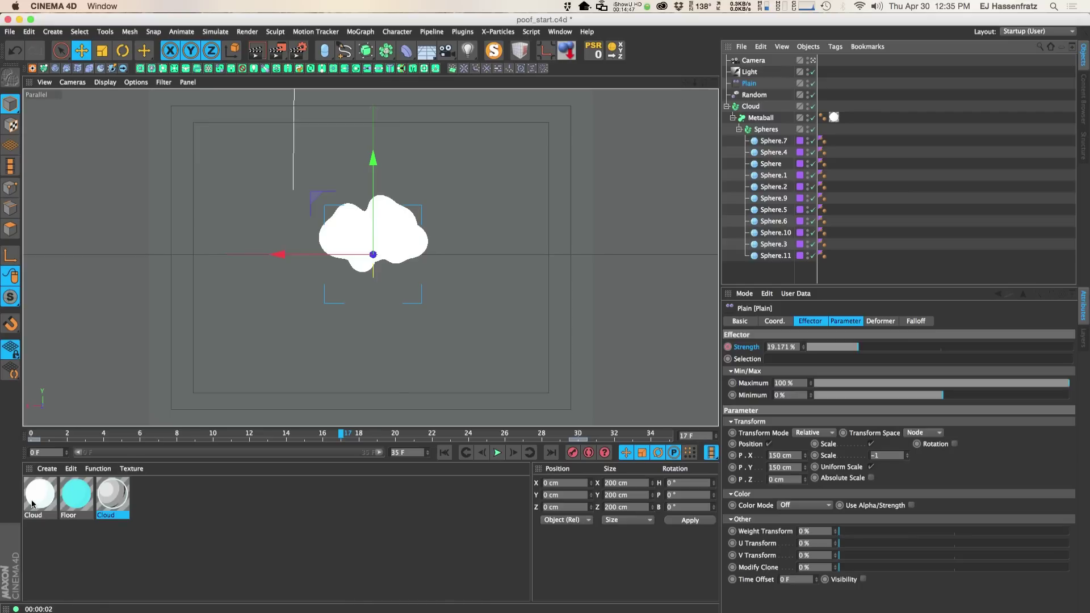
{"action": "key", "text": "ctrl+r"}
{"action": "left_click_drag", "start_coordinate": [341, 436], "coordinate": [166, 436]}
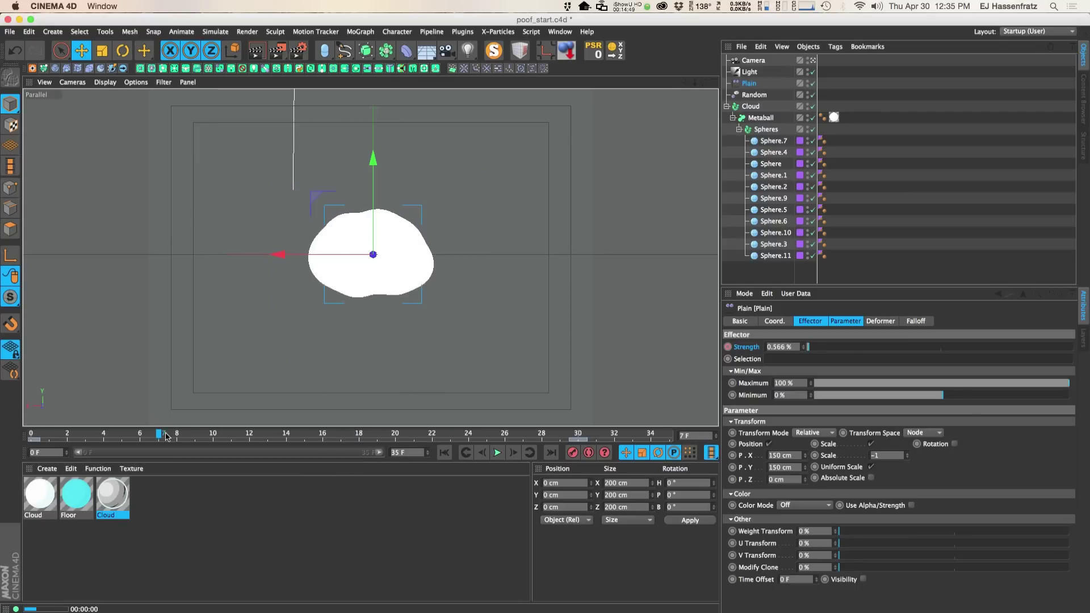
{"action": "key", "text": "ctrl+r"}
{"action": "left_click", "coordinate": [748, 73]}
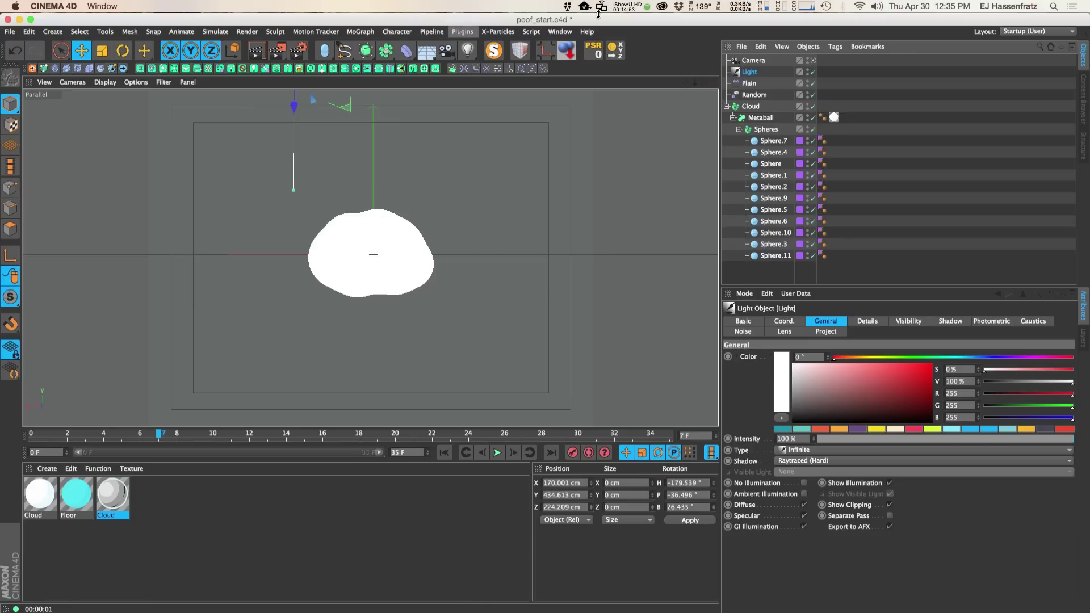
{"action": "left_click", "coordinate": [751, 107]}
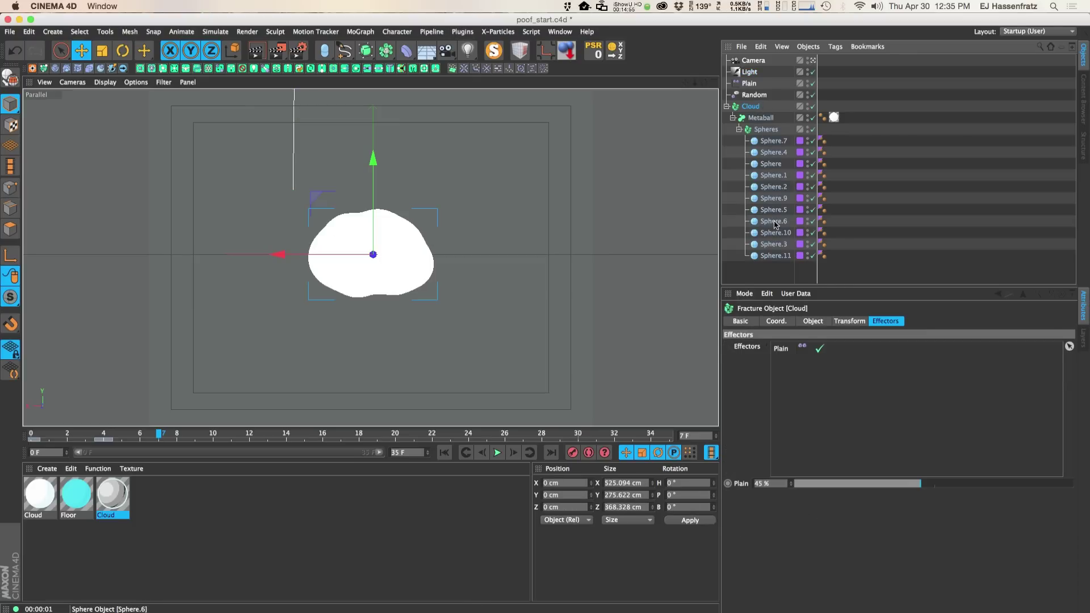
Open the recent project poof.c4d and maximize its Parallel camera view to examine the multi-piece cloud.
{"action": "left_click", "coordinate": [560, 32]}
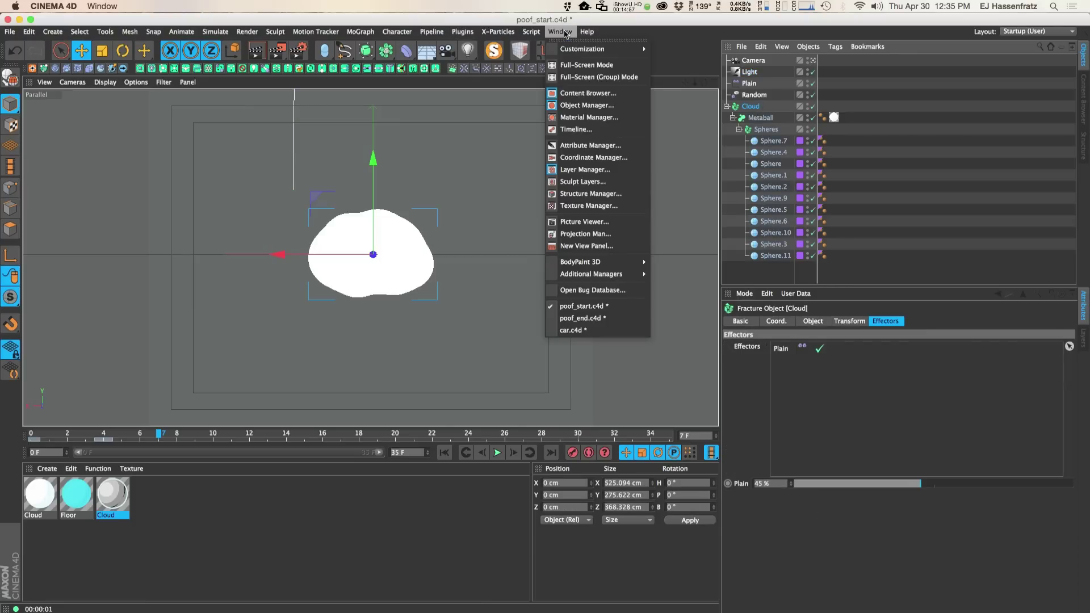
{"action": "left_click", "coordinate": [10, 32]}
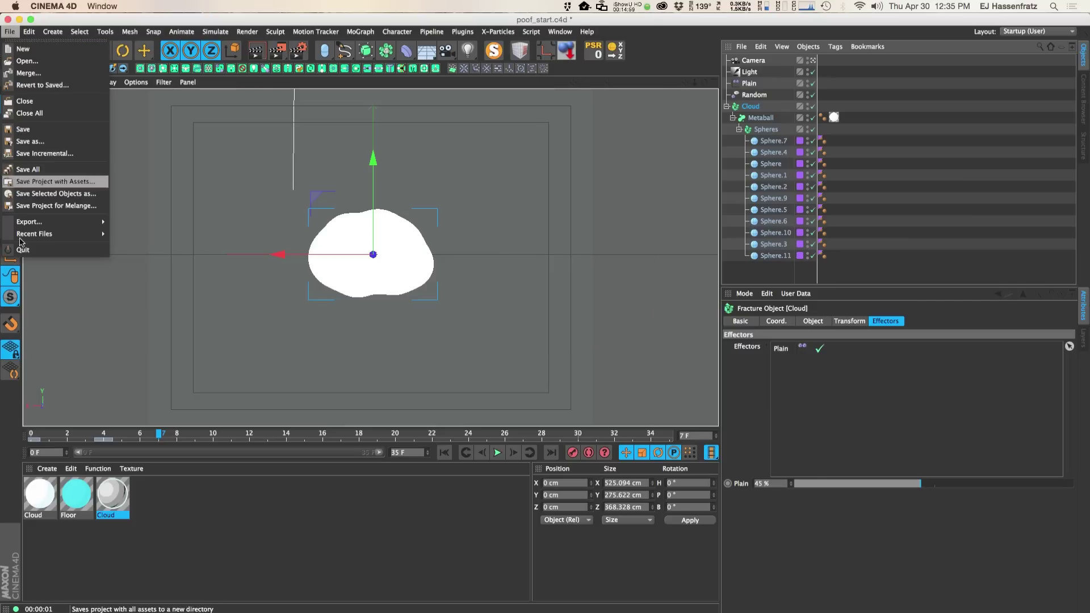
{"action": "mouse_move", "coordinate": [24, 234]}
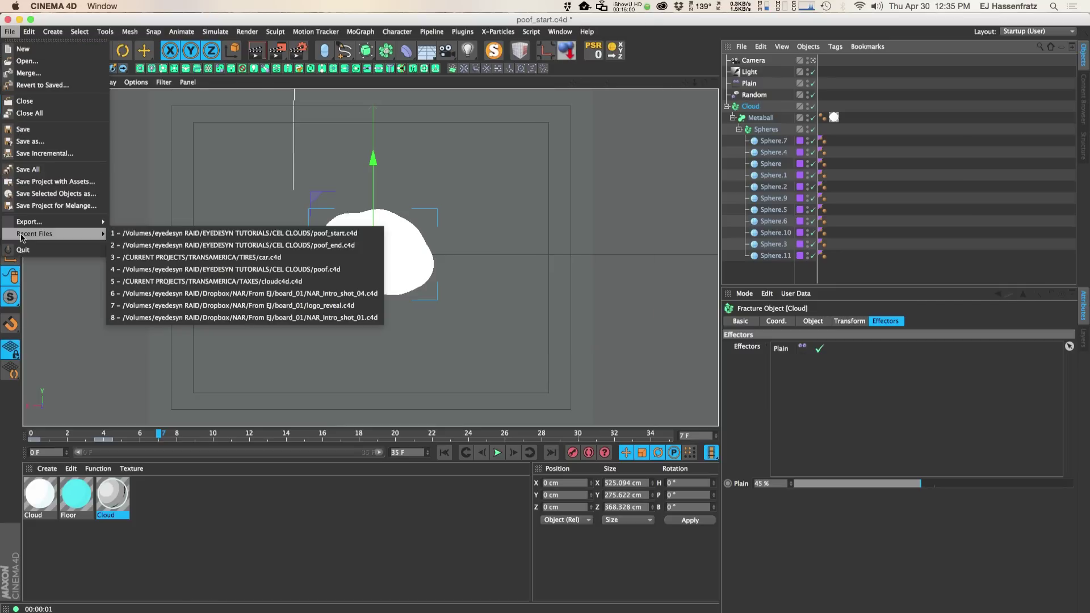
{"action": "left_click", "coordinate": [224, 269]}
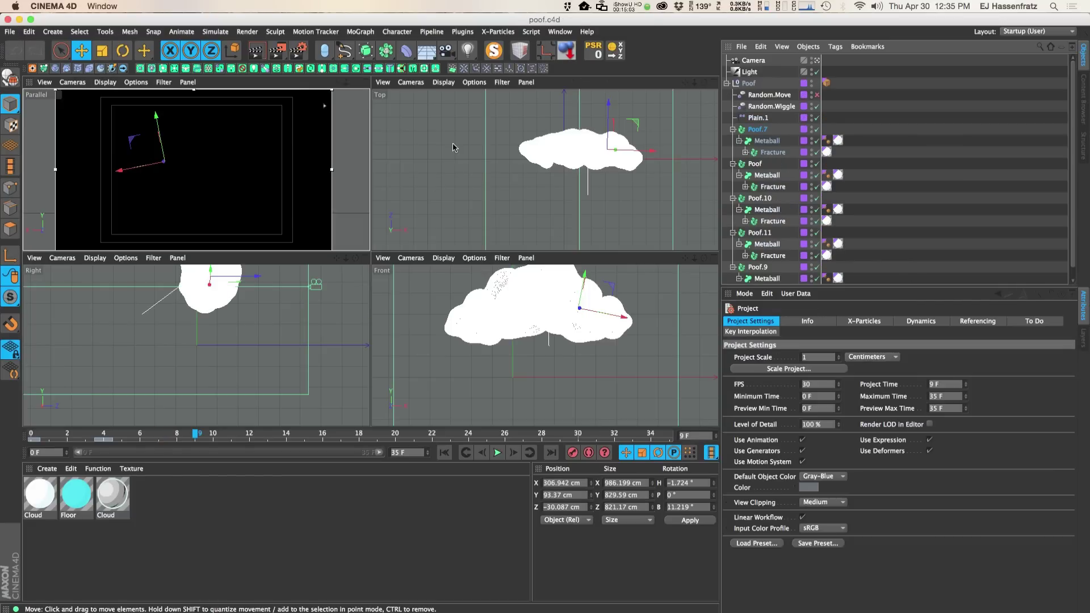
{"action": "key", "text": "F1"}
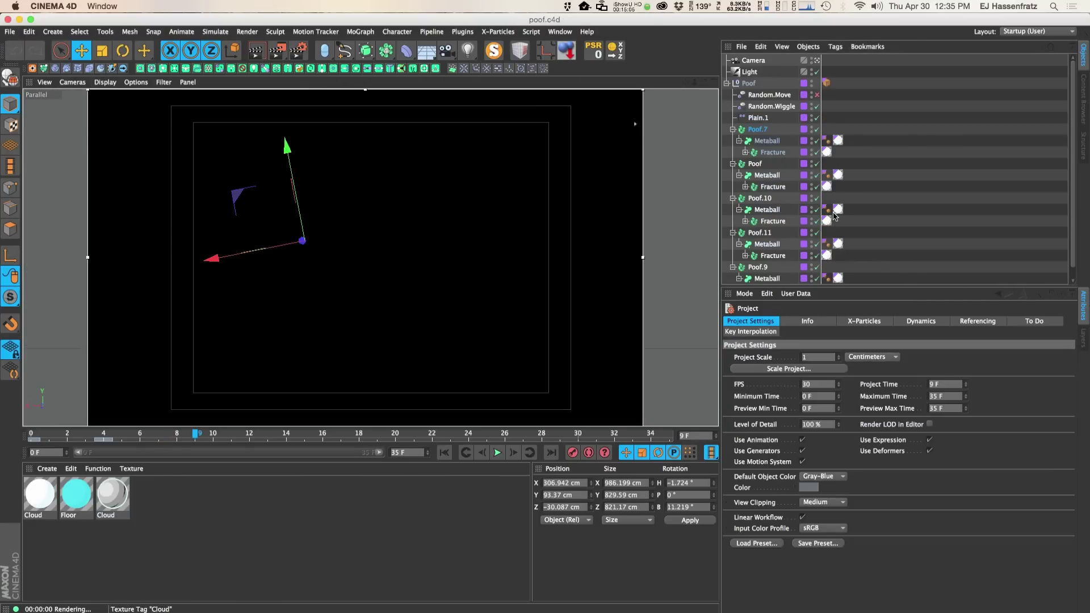
Shift the Poof.7 cloud piece to about X 330 cm, Y 90 cm, and play the animation.
{"action": "left_click_drag", "start_coordinate": [856, 309], "coordinate": [856, 388]}
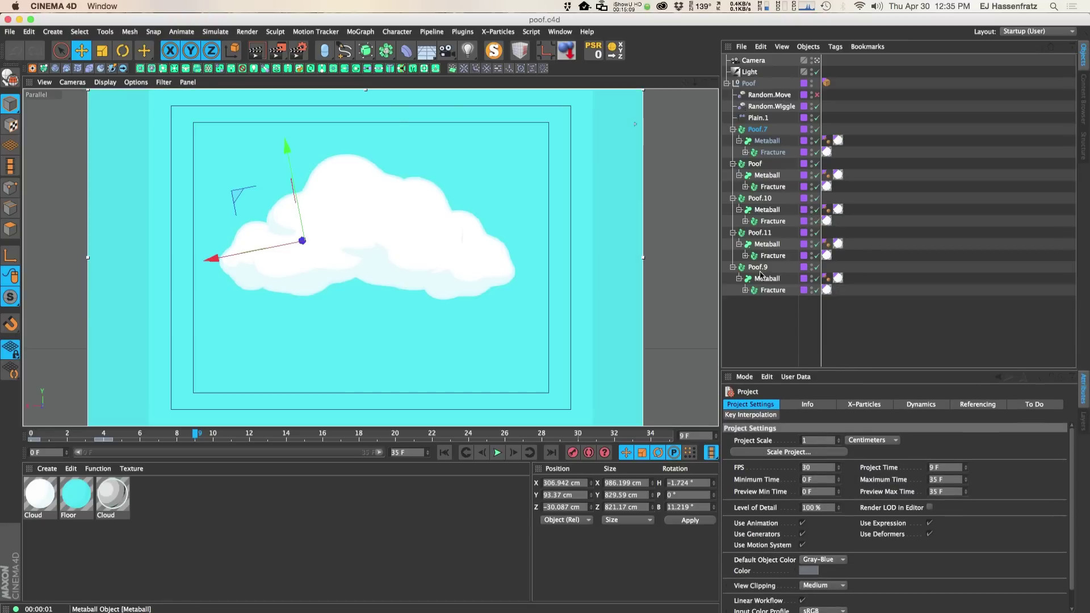
{"action": "left_click_drag", "start_coordinate": [470, 241], "coordinate": [375, 267]}
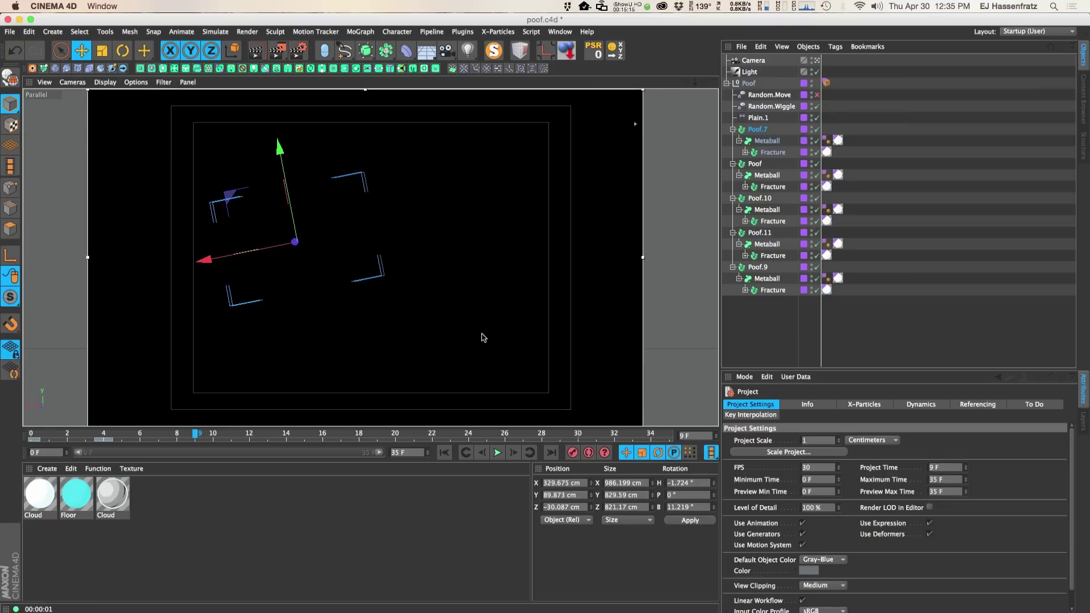
{"action": "key", "text": "F8"}
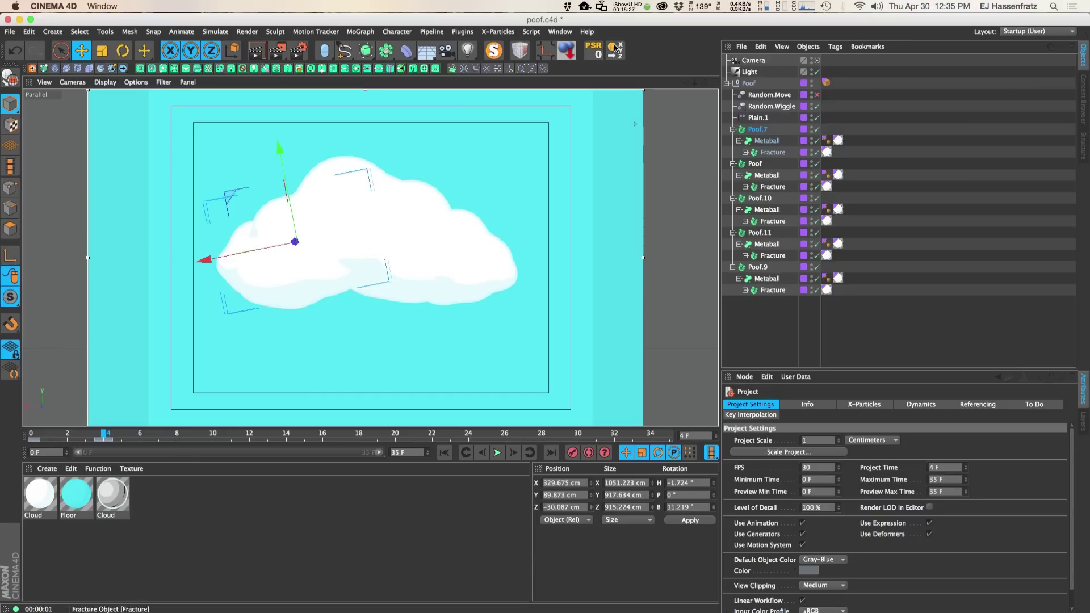
Return to the poof_start.c4d project and duplicate the Cloud Fracture object with its whole hierarchy.
{"action": "left_click", "coordinate": [560, 31]}
{"action": "left_click", "coordinate": [585, 314]}
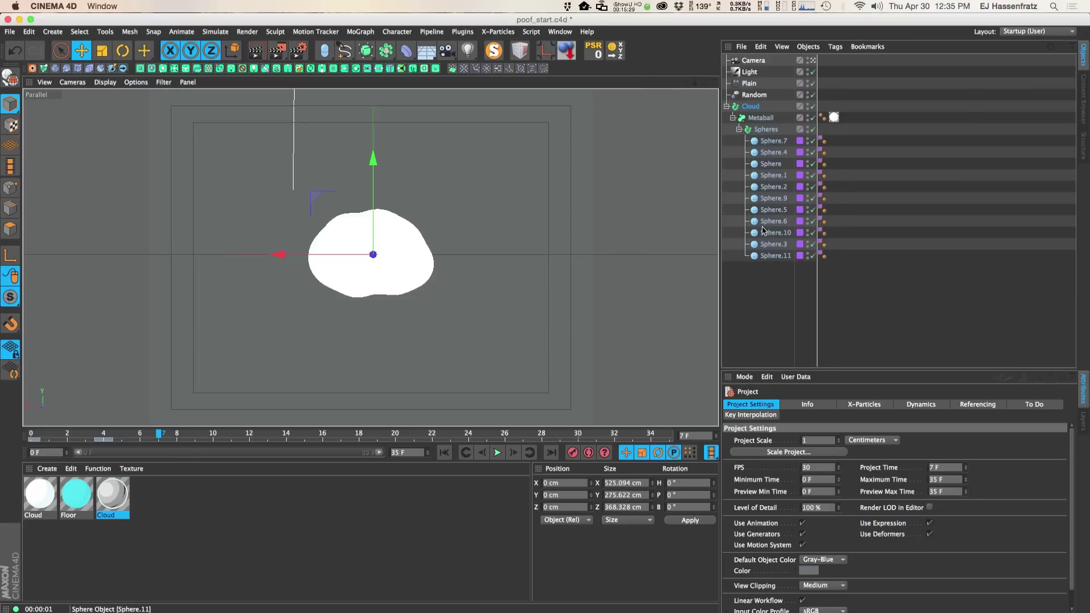
{"action": "left_click", "coordinate": [749, 108]}
{"action": "key", "text": "super+c"}
{"action": "key", "text": "super+v"}
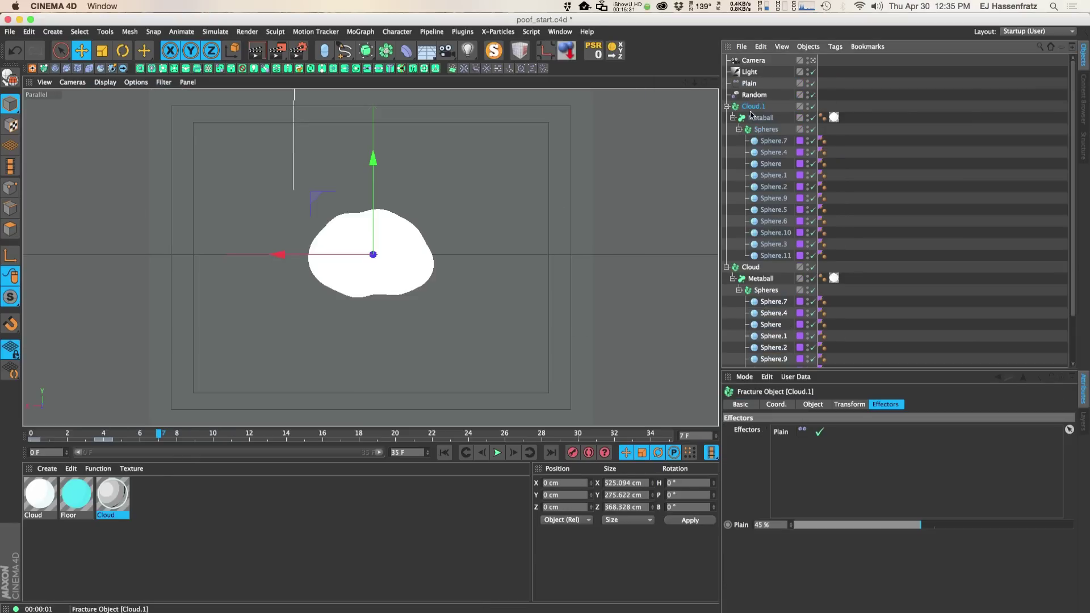
{"action": "left_click", "coordinate": [757, 155]}
{"action": "left_click", "coordinate": [755, 119]}
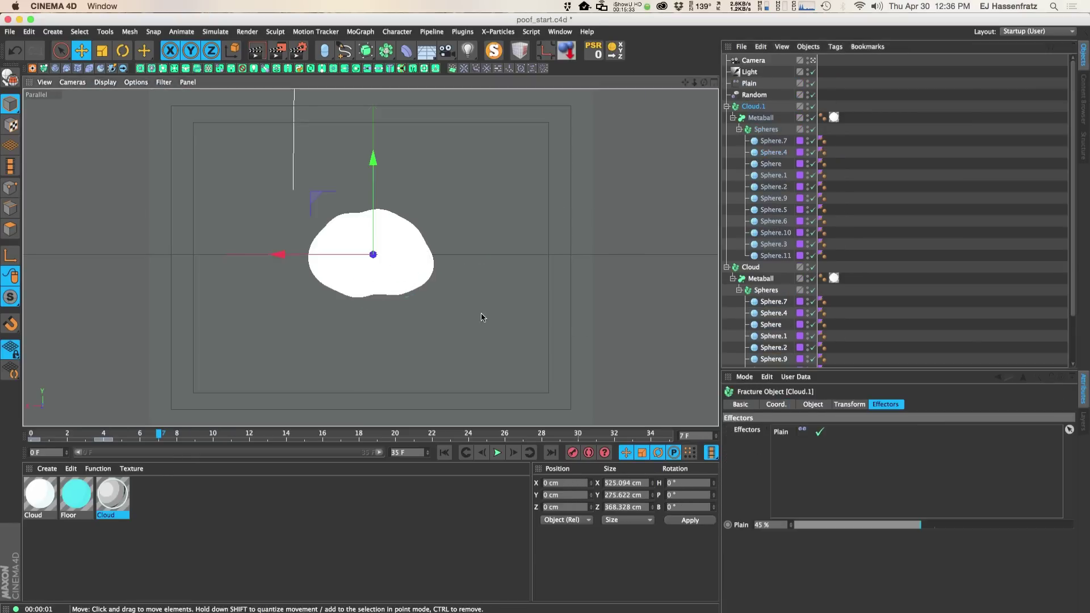
Move the duplicated Cloud.1 piece beside the original cloud and rearrange its spheres, placing Sphere.6 at about X 140 cm, Y 31 cm.
{"action": "left_click_drag", "start_coordinate": [479, 316], "coordinate": [397, 306]}
{"action": "left_click_drag", "start_coordinate": [397, 267], "coordinate": [402, 300]}
{"action": "left_click", "coordinate": [773, 198]}
{"action": "left_click_drag", "start_coordinate": [408, 262], "coordinate": [349, 309]}
{"action": "left_click", "coordinate": [773, 221]}
{"action": "left_click_drag", "start_coordinate": [200, 340], "coordinate": [240, 314]}
{"action": "left_click_drag", "start_coordinate": [332, 281], "coordinate": [208, 198]}
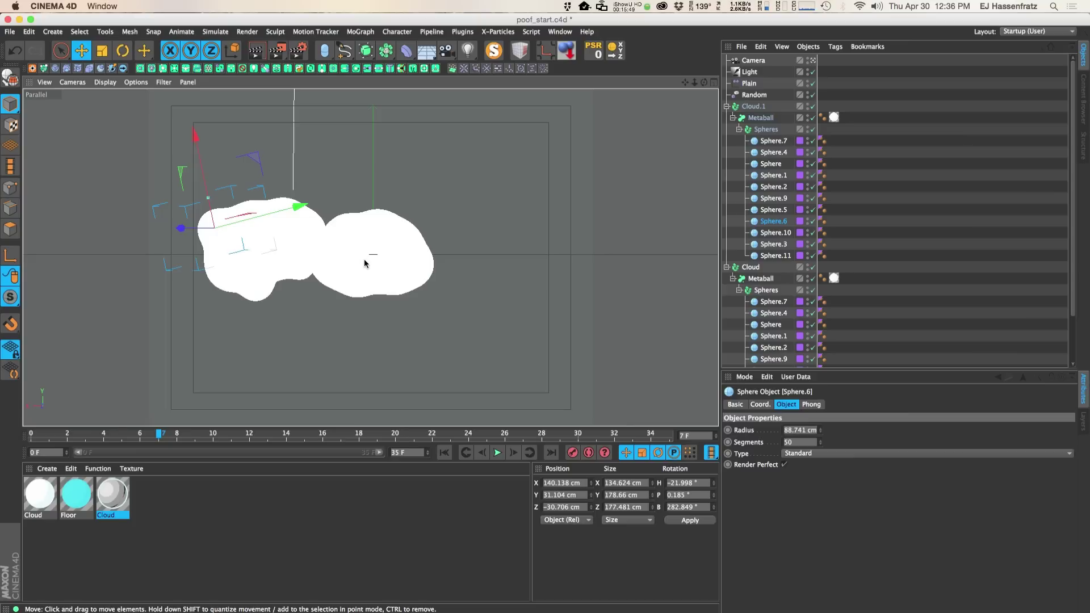
Go to frame 4 and play the animation of the two cloud pieces, then stop it.
{"action": "left_click_drag", "start_coordinate": [161, 435], "coordinate": [104, 435]}
{"action": "key", "text": "F8"}
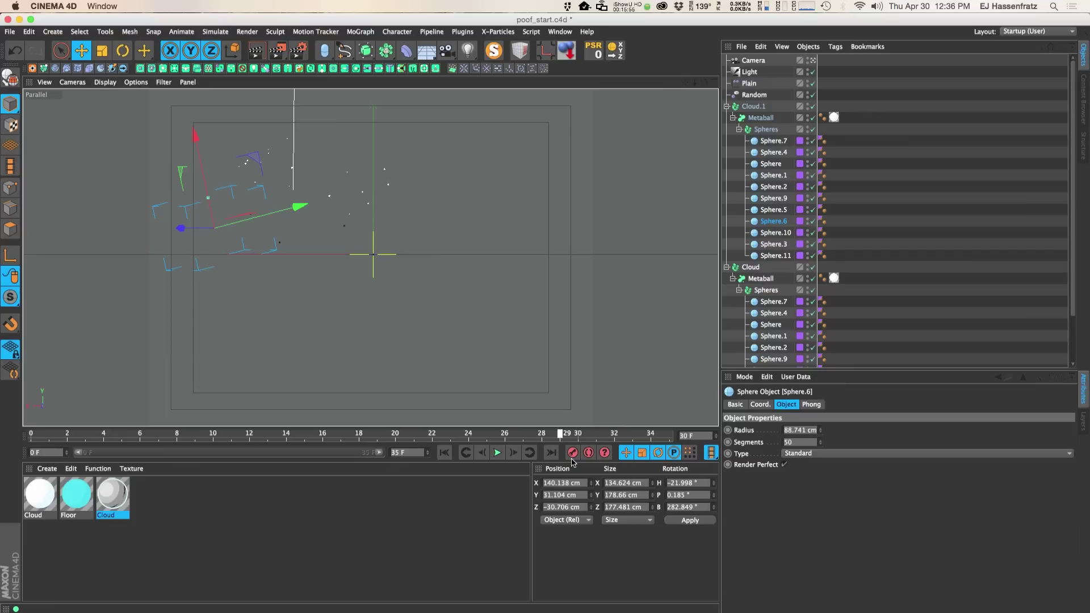
{"action": "key", "text": "F8"}
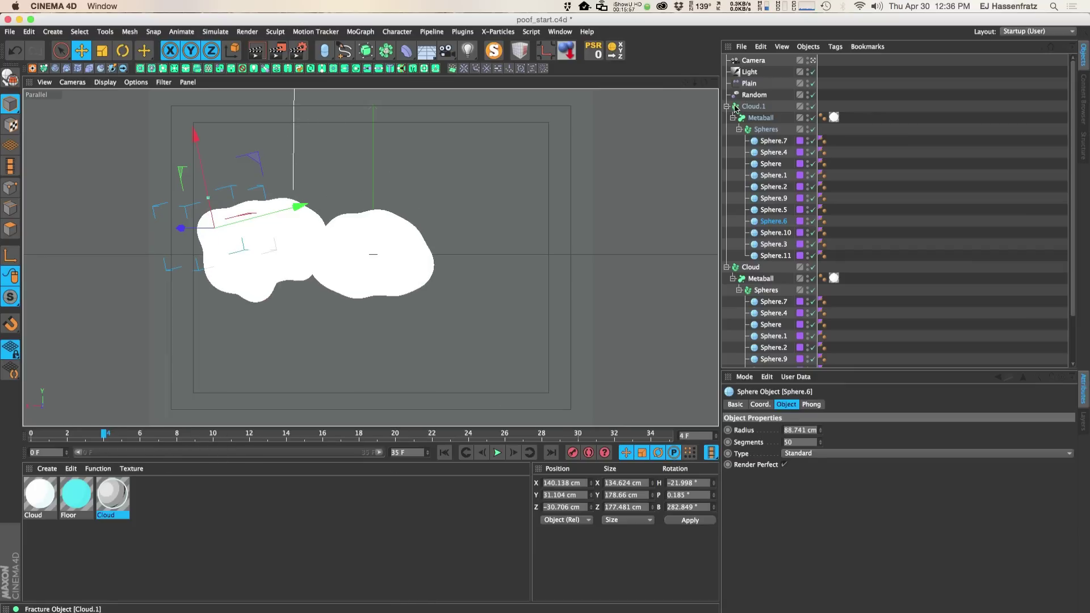
Collapse the Cloud.1 and Cloud hierarchies and clear the object selection.
{"action": "left_click", "coordinate": [754, 106]}
{"action": "left_click", "coordinate": [727, 106]}
{"action": "left_click", "coordinate": [727, 118]}
{"action": "left_click", "coordinate": [751, 117]}
{"action": "left_click", "coordinate": [760, 153]}
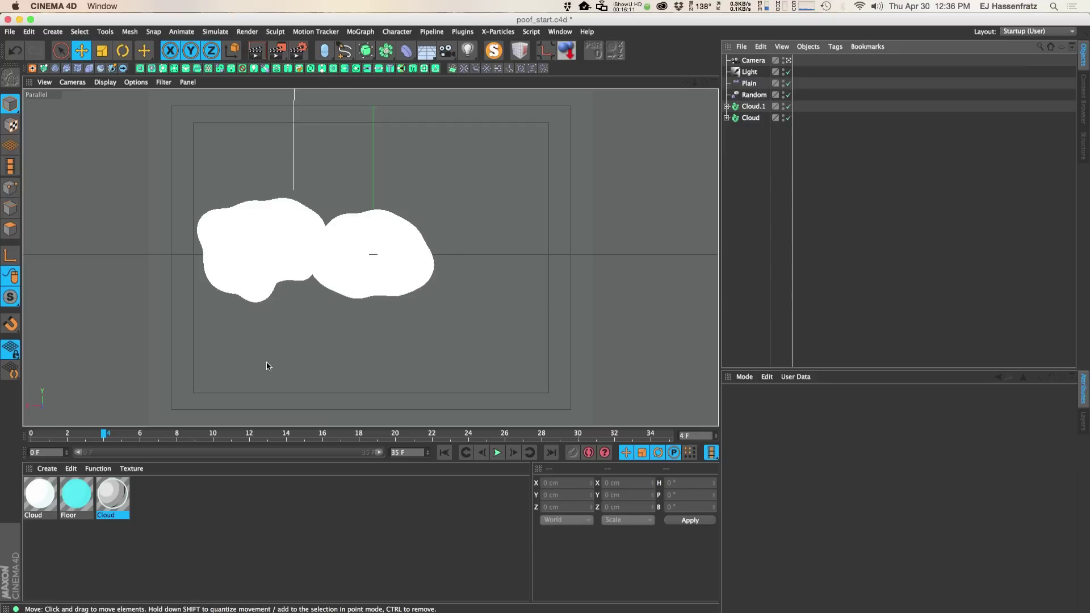
Examine the white Cloud material's Luminance settings and the Cloud sketch material, and render a preview of both cloud pieces.
{"action": "double_click", "coordinate": [46, 504]}
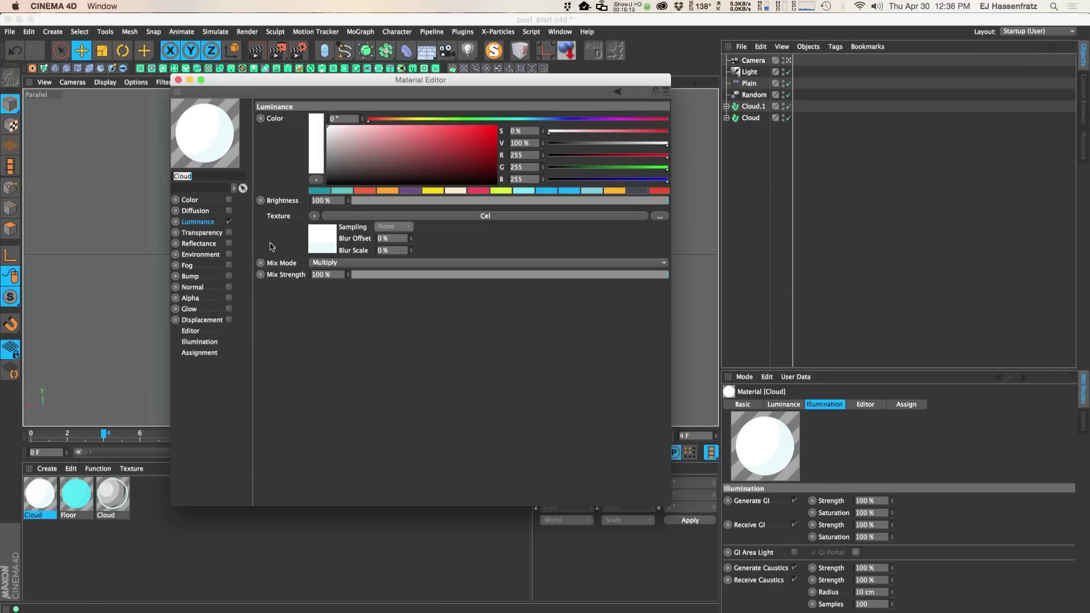
{"action": "left_click", "coordinate": [178, 79]}
{"action": "double_click", "coordinate": [107, 510]}
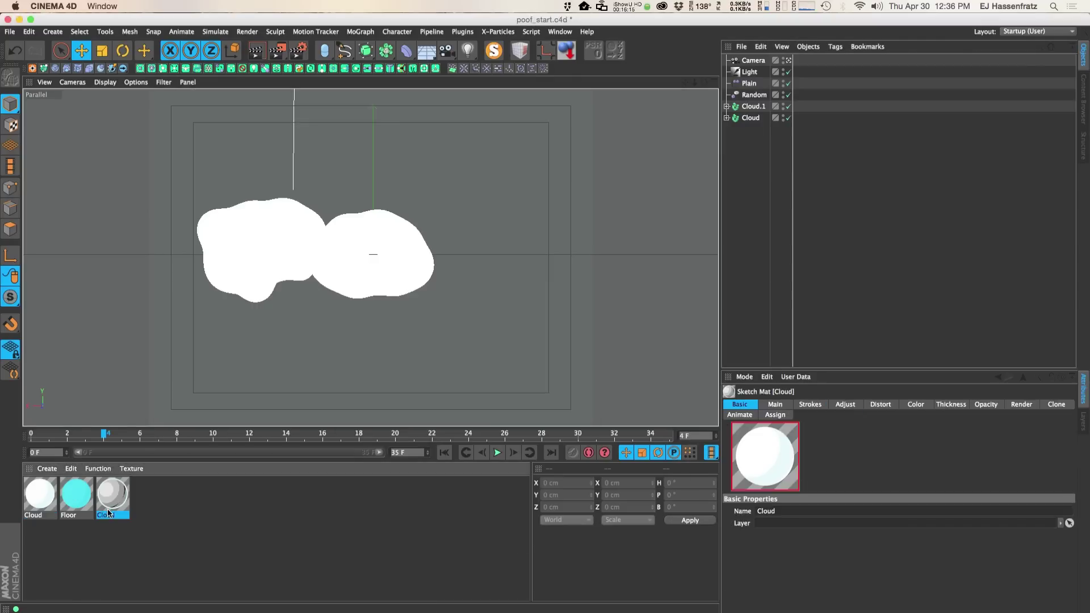
{"action": "left_click", "coordinate": [178, 80]}
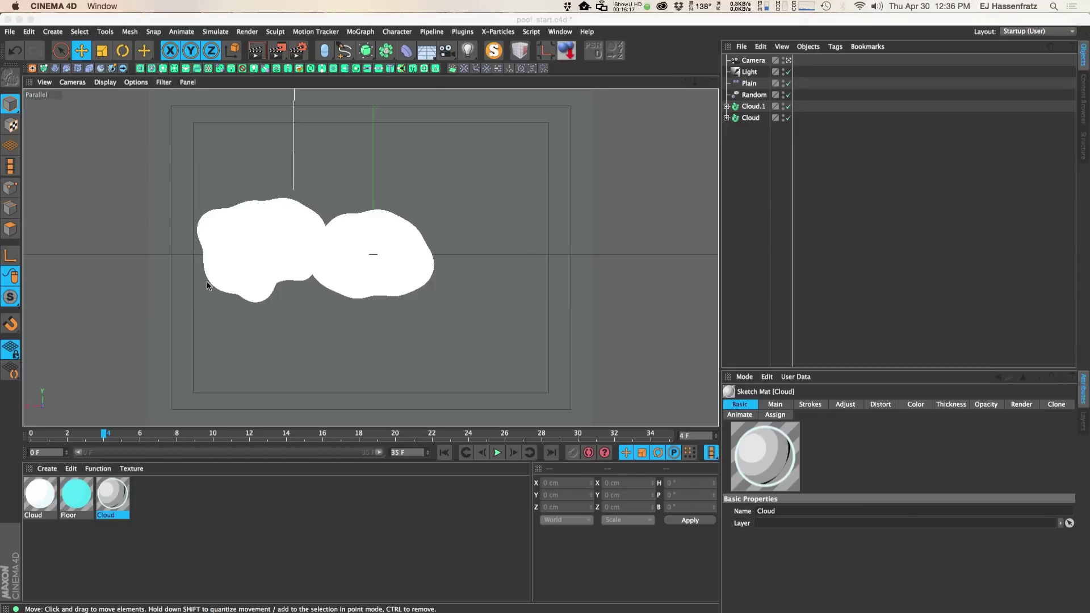
{"action": "key", "text": "super+r"}
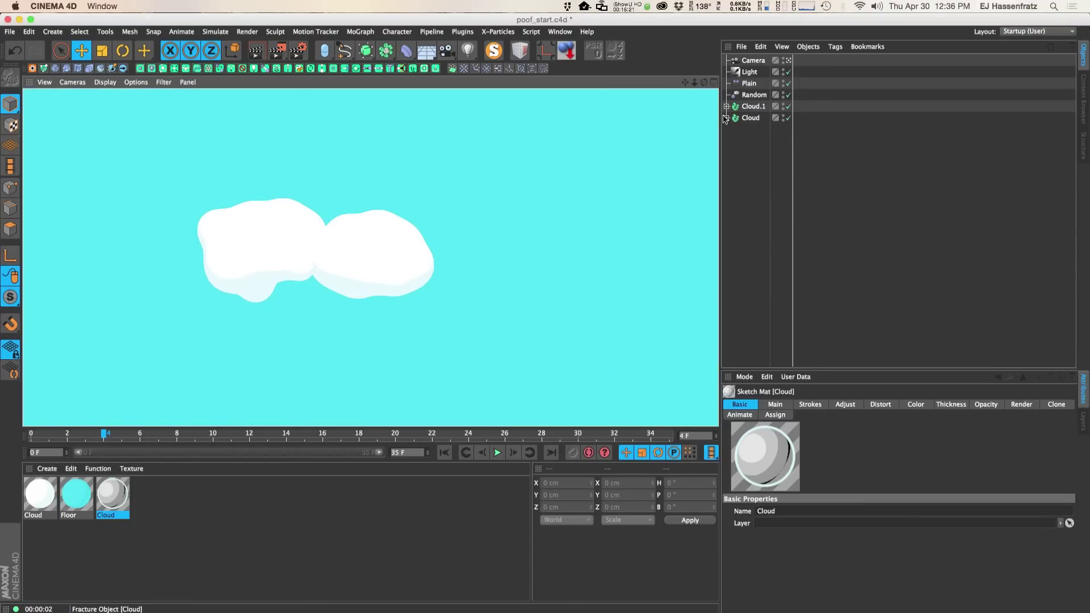
Apply the Cloud sketch material to the Cloud.1 and Cloud Fracture objects, render a preview, and enlarge the Sketch Style tag's settings area.
{"action": "mouse_move", "coordinate": [112, 498]}
{"action": "left_mouse_down"}
{"action": "mouse_move", "coordinate": [157, 529]}
{"action": "mouse_move", "coordinate": [734, 205]}
{"action": "mouse_move", "coordinate": [756, 132]}
{"action": "mouse_move", "coordinate": [823, 107]}
{"action": "left_mouse_up"}
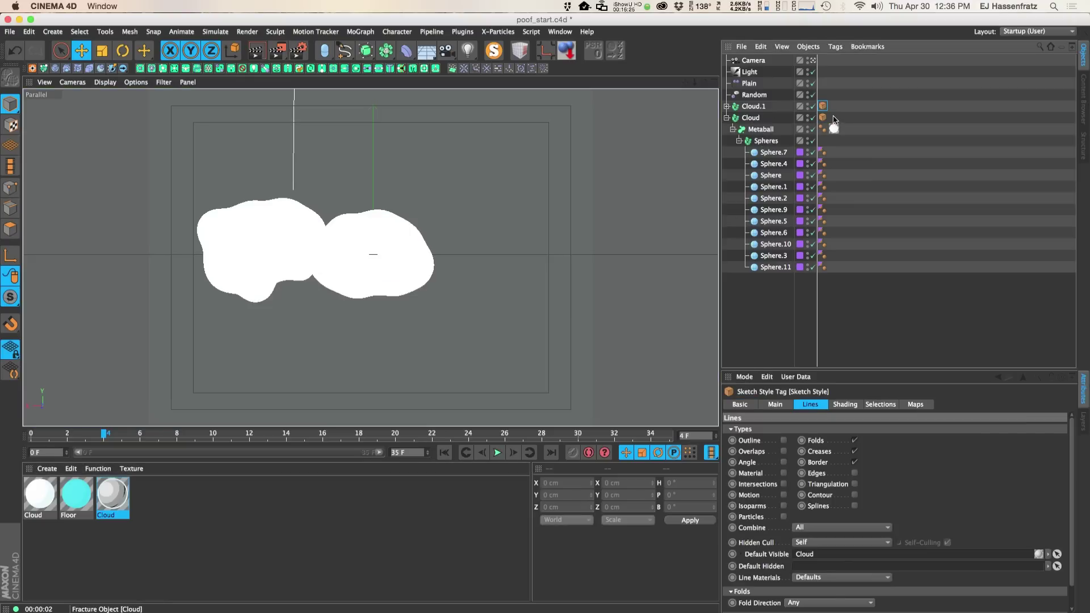
{"action": "key", "text": "super+r"}
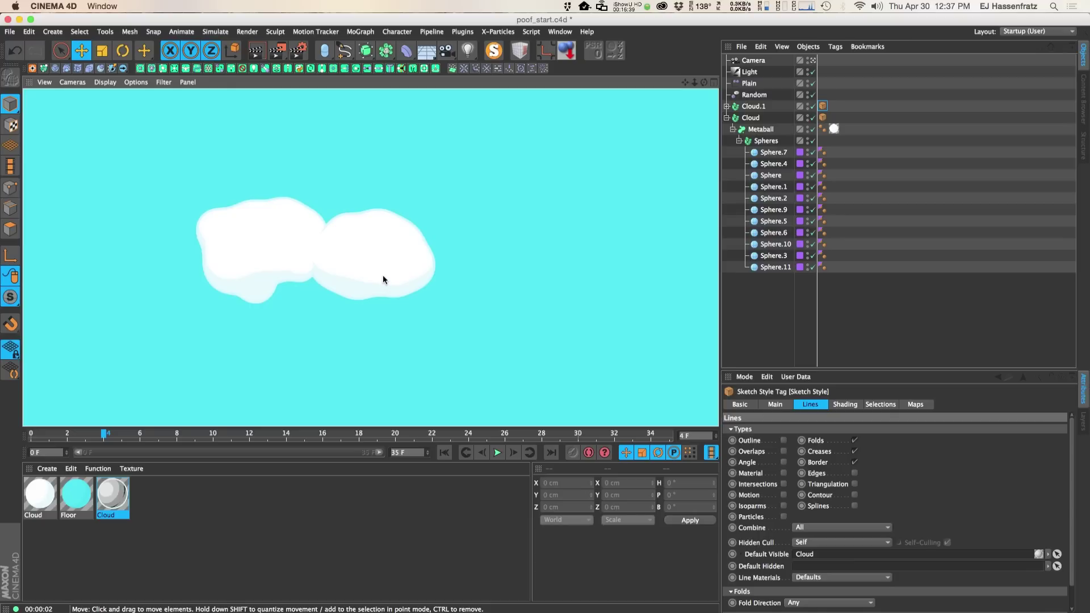
{"action": "left_click_drag", "start_coordinate": [844, 370], "coordinate": [845, 321]}
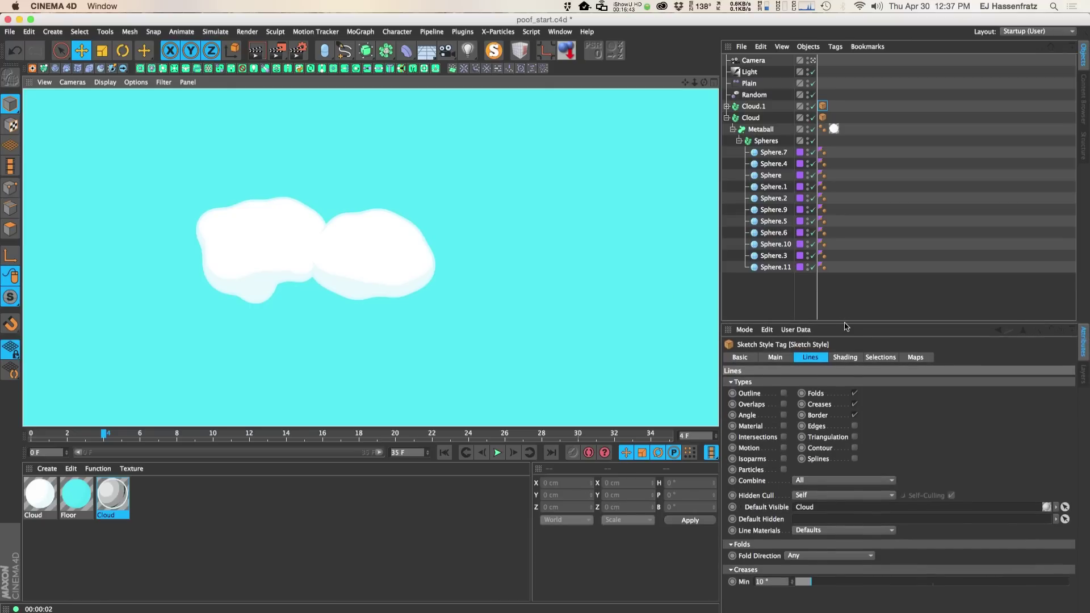